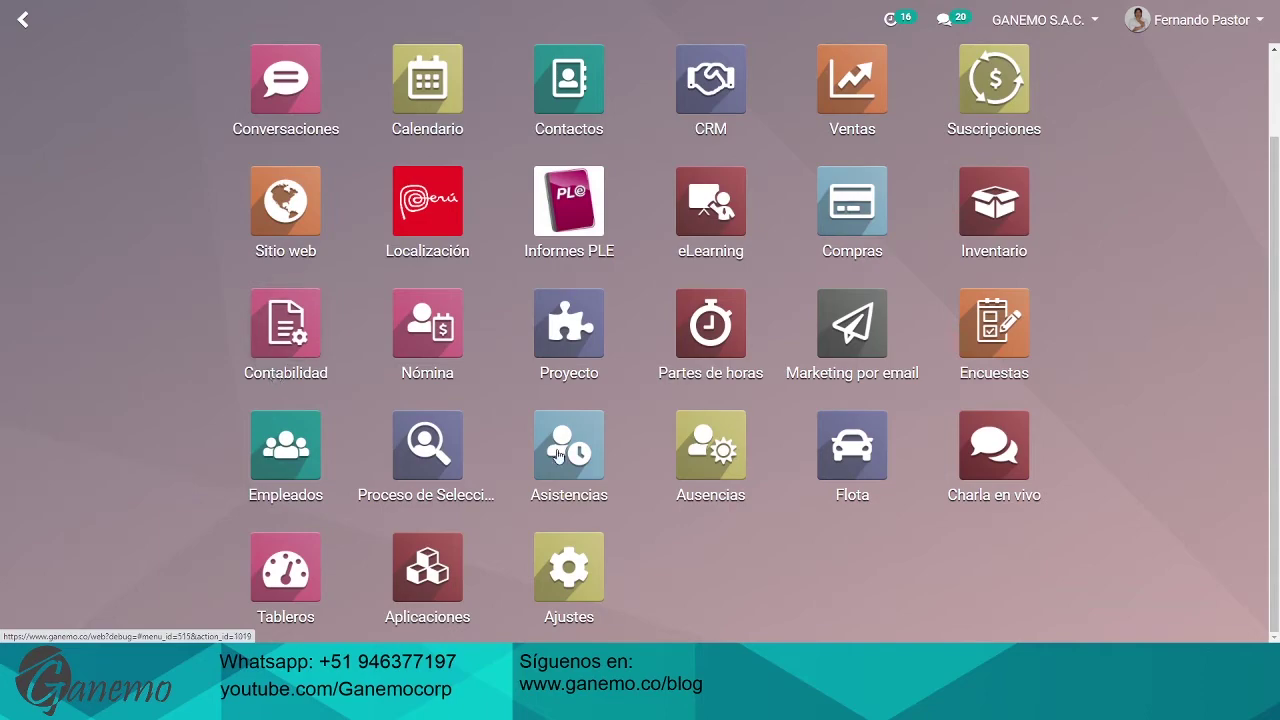
Switch to the Excel workbook and make the heading "Estado de Situación financiera" in A3 bold
left_click(180, 657)
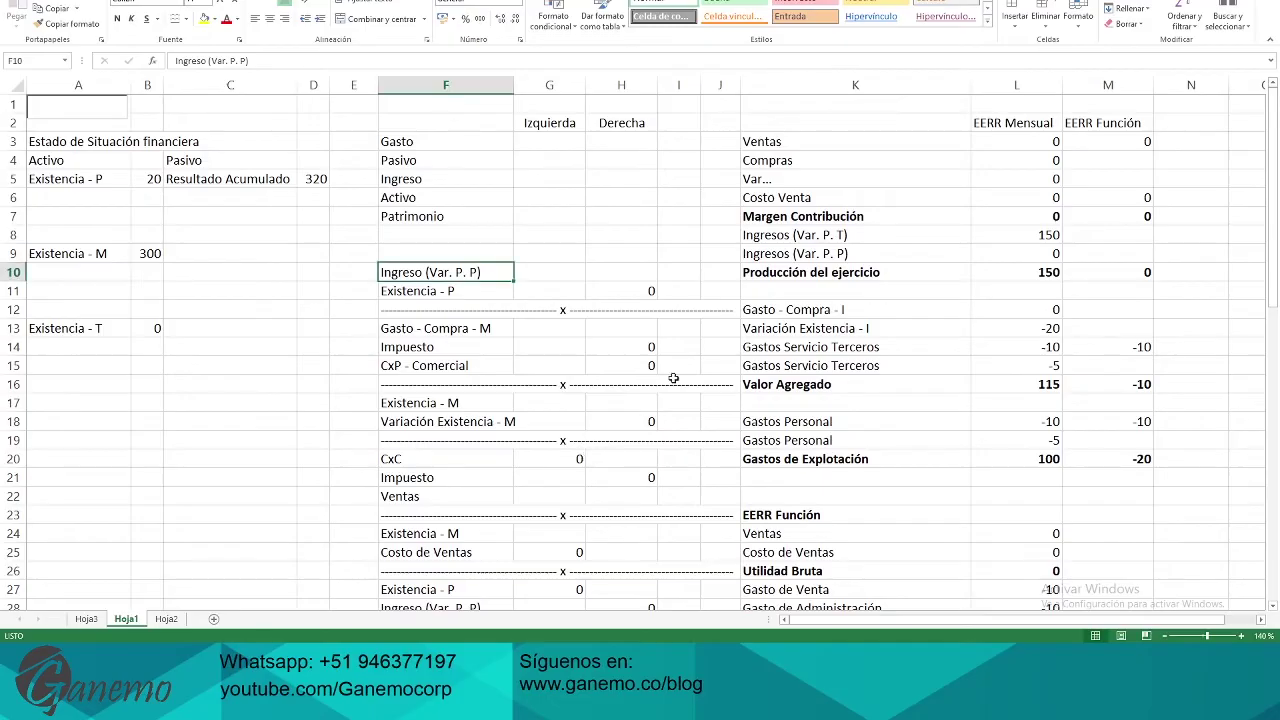
left_click(260, 380)
left_click_drag(76, 144, 213, 142)
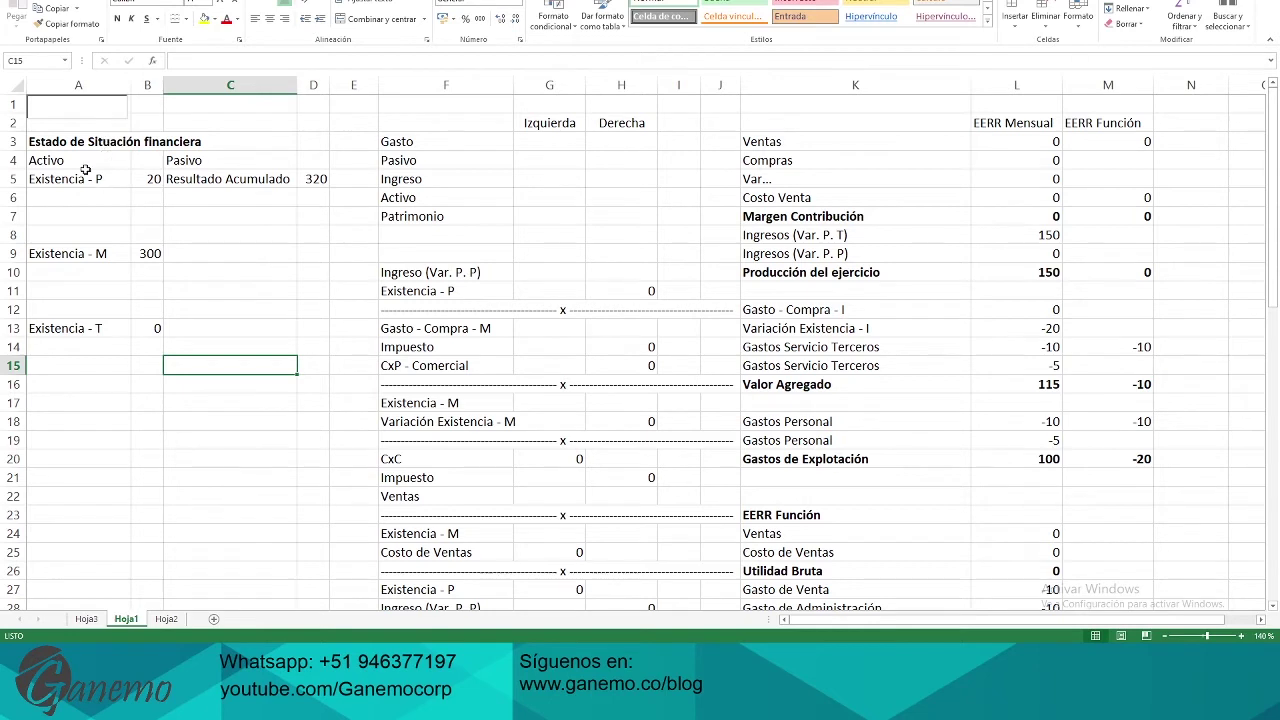
Examine the Activo accounts in columns A and B alongside the Pasivo accounts in columns C and D
left_click_drag(92, 160, 103, 323)
left_click_drag(267, 163, 297, 295)
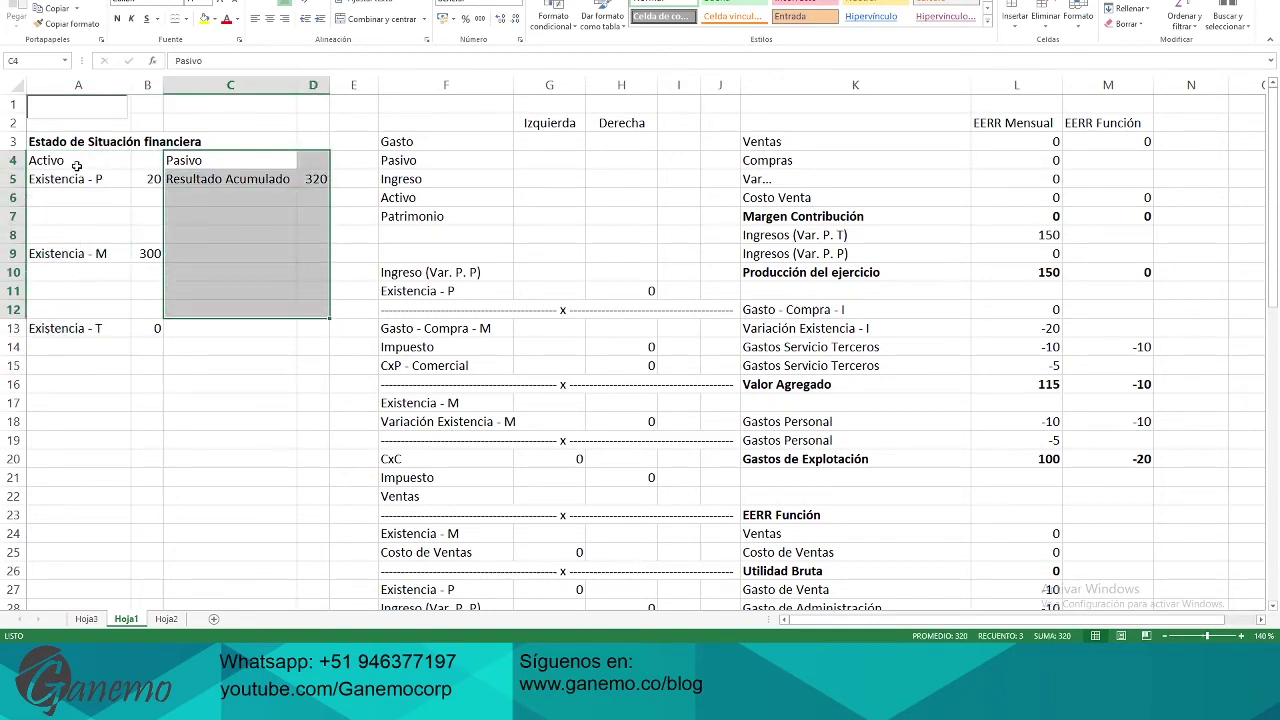
left_click_drag(88, 165, 106, 328)
left_click_drag(230, 163, 318, 350)
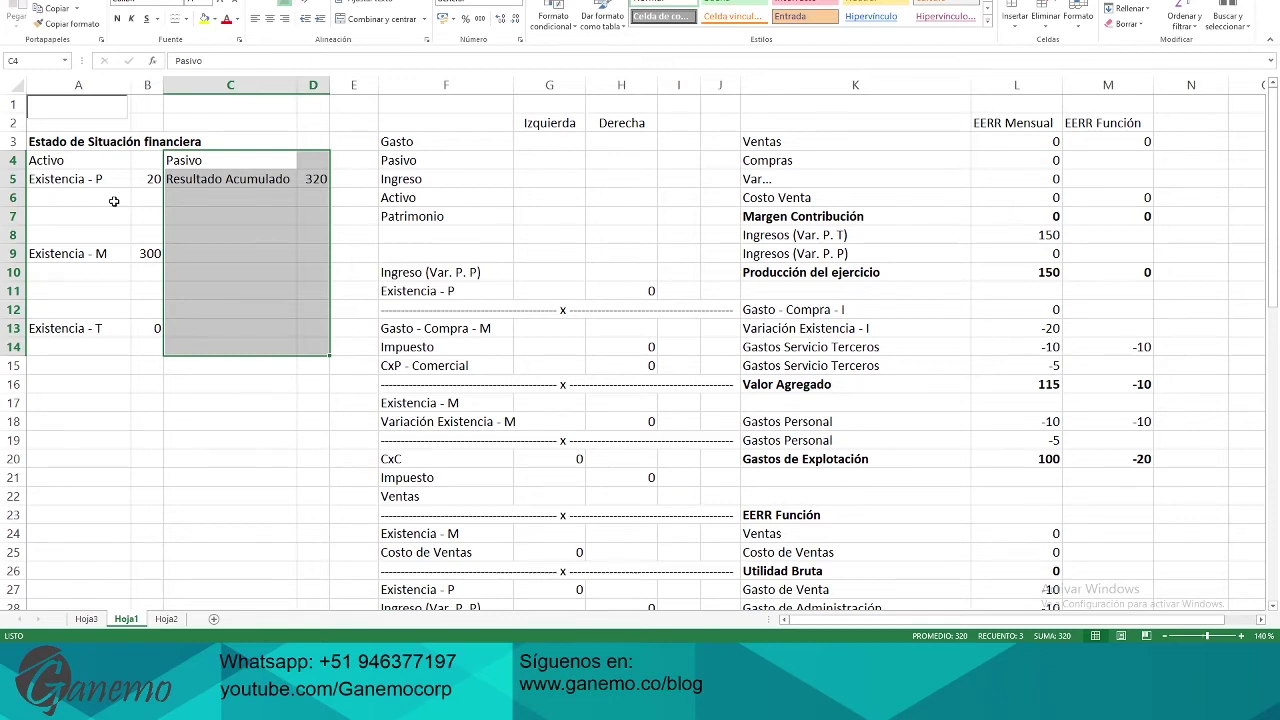
left_click_drag(62, 160, 155, 330)
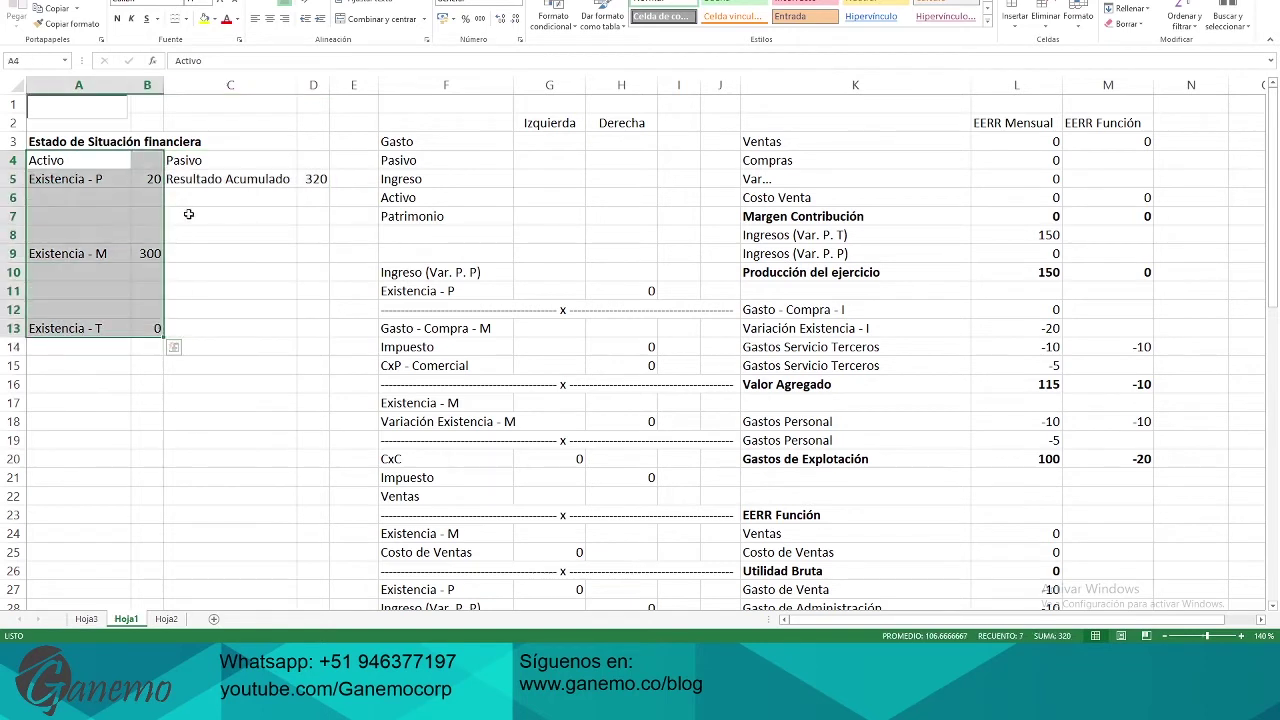
left_click_drag(198, 161, 312, 346)
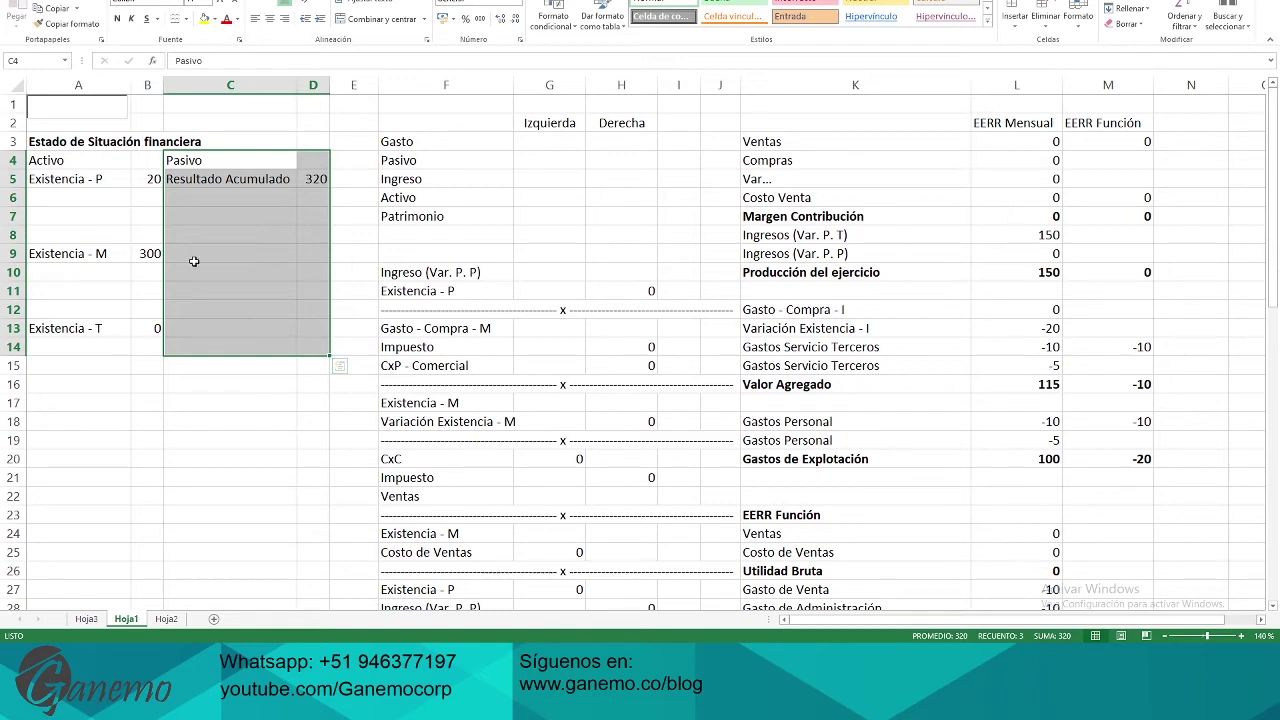
left_click_drag(100, 163, 147, 328)
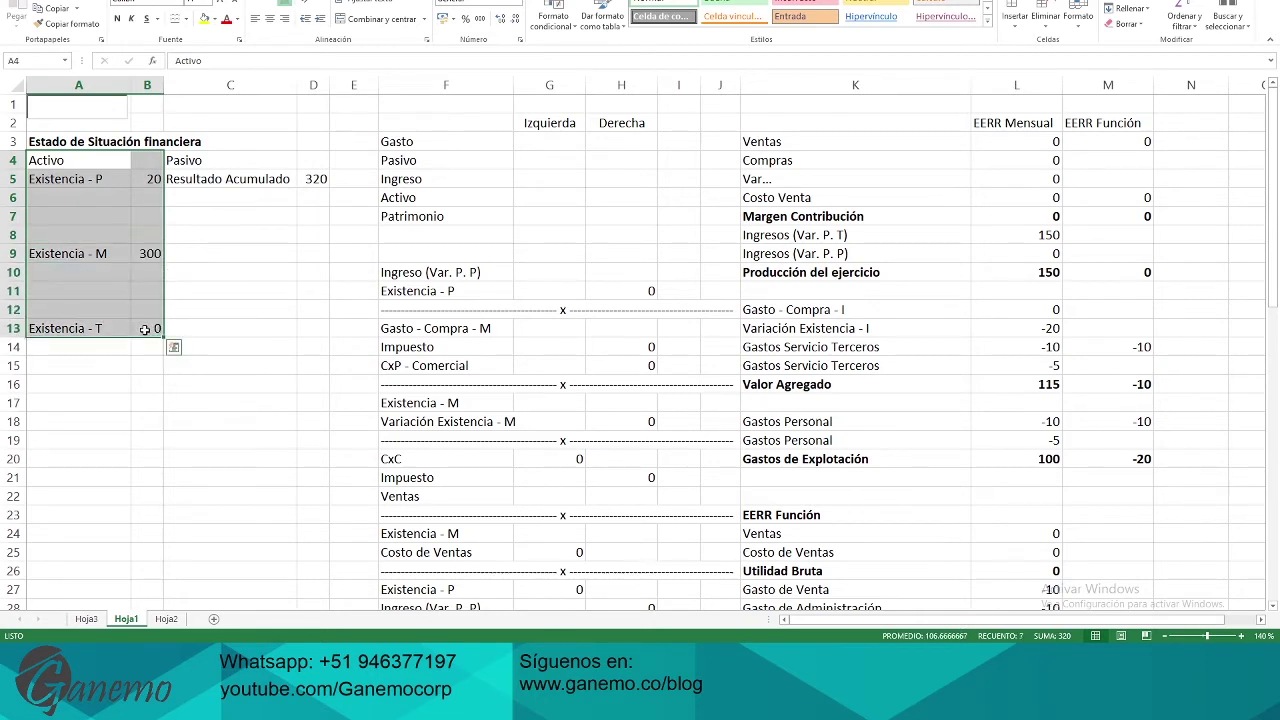
left_click_drag(94, 160, 133, 476)
left_click(108, 347)
left_click(88, 141)
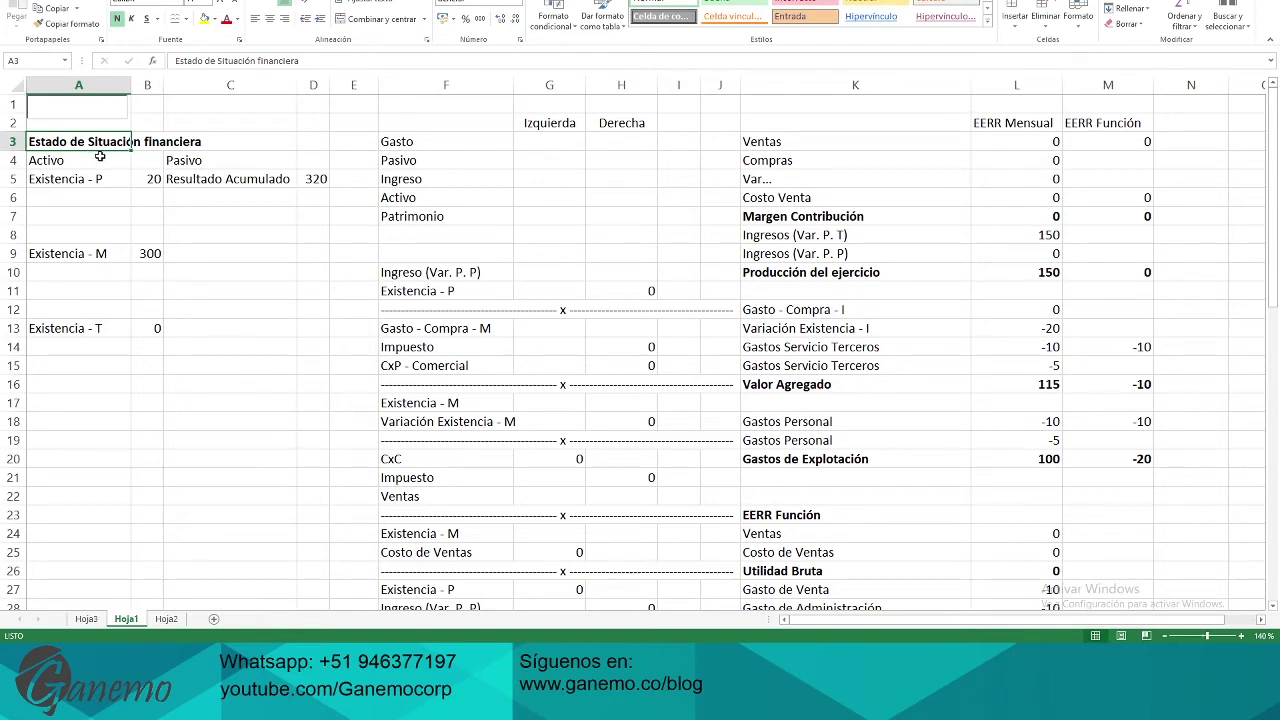
left_click_drag(100, 156, 150, 346)
left_click(150, 346)
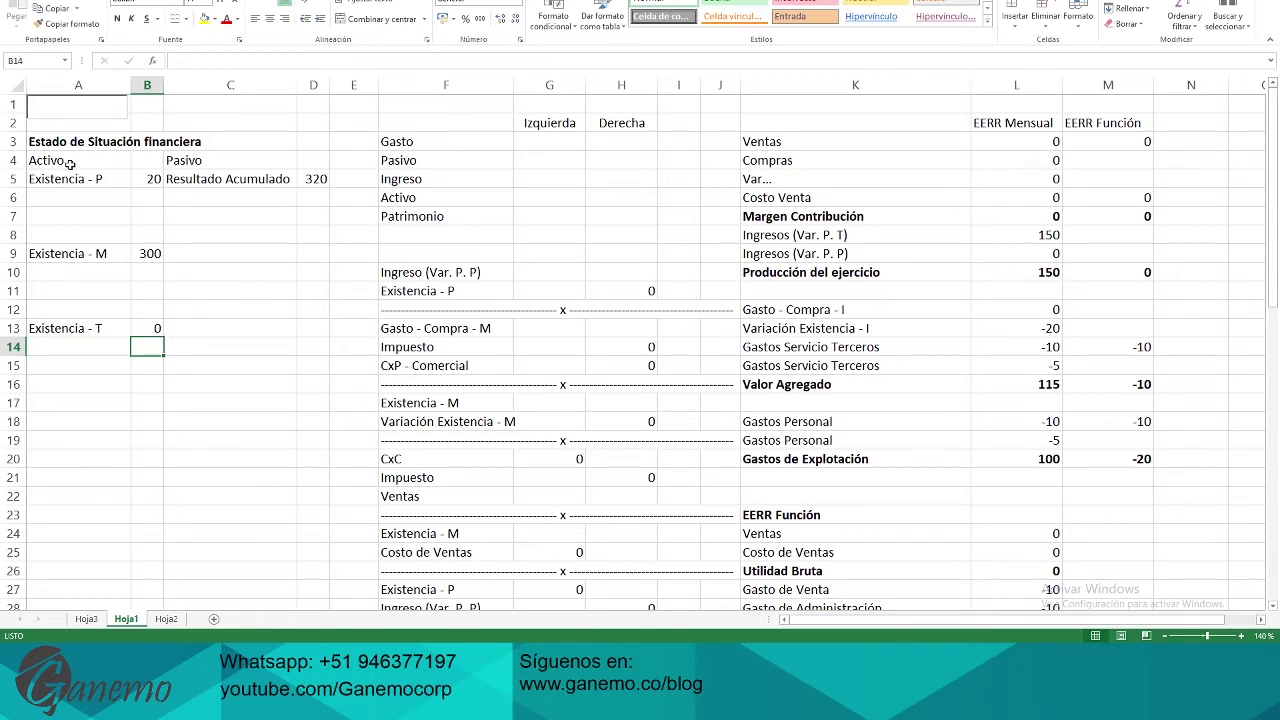
left_click_drag(70, 161, 152, 334)
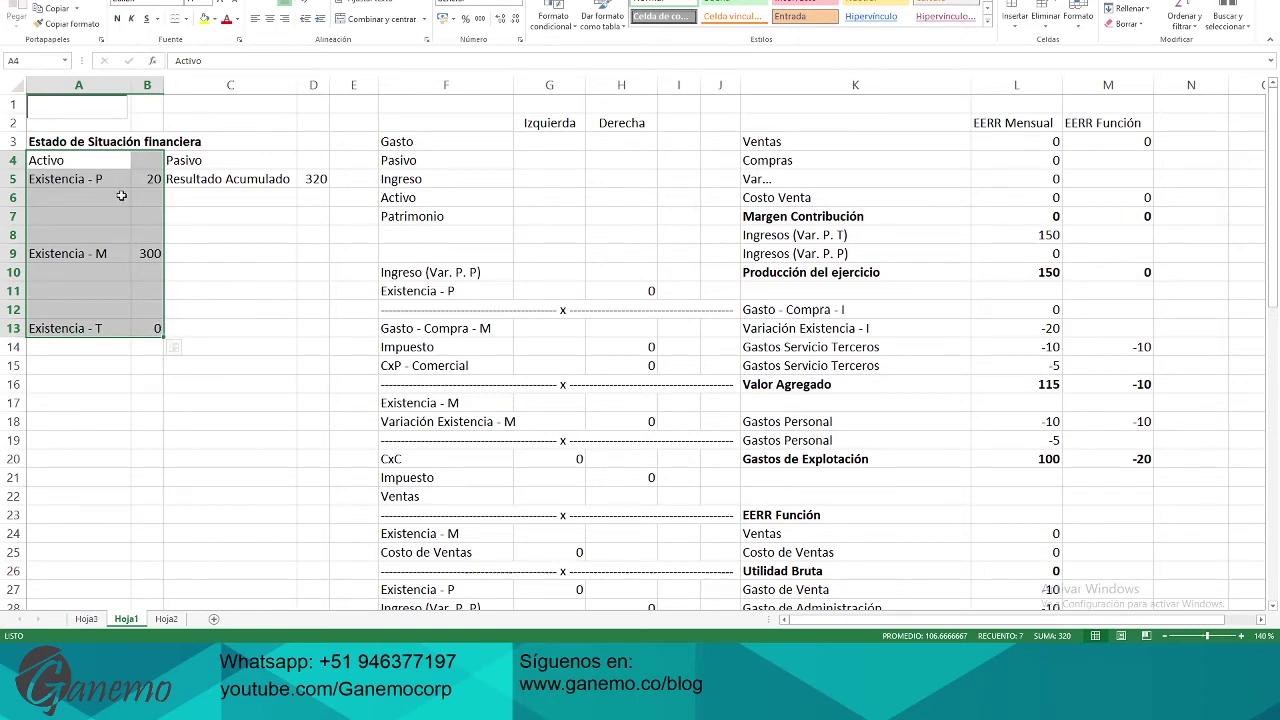
left_click(100, 270)
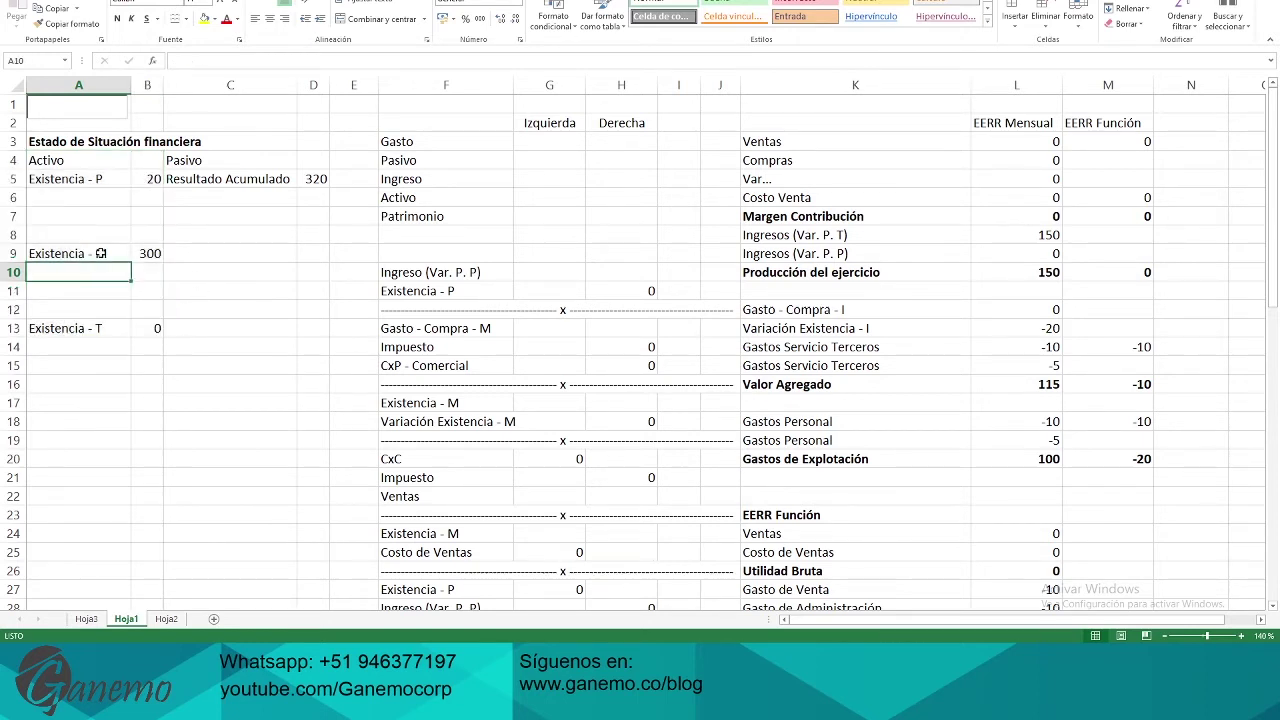
left_click_drag(88, 160, 152, 330)
left_click_drag(225, 163, 312, 368)
left_click_drag(58, 160, 140, 353)
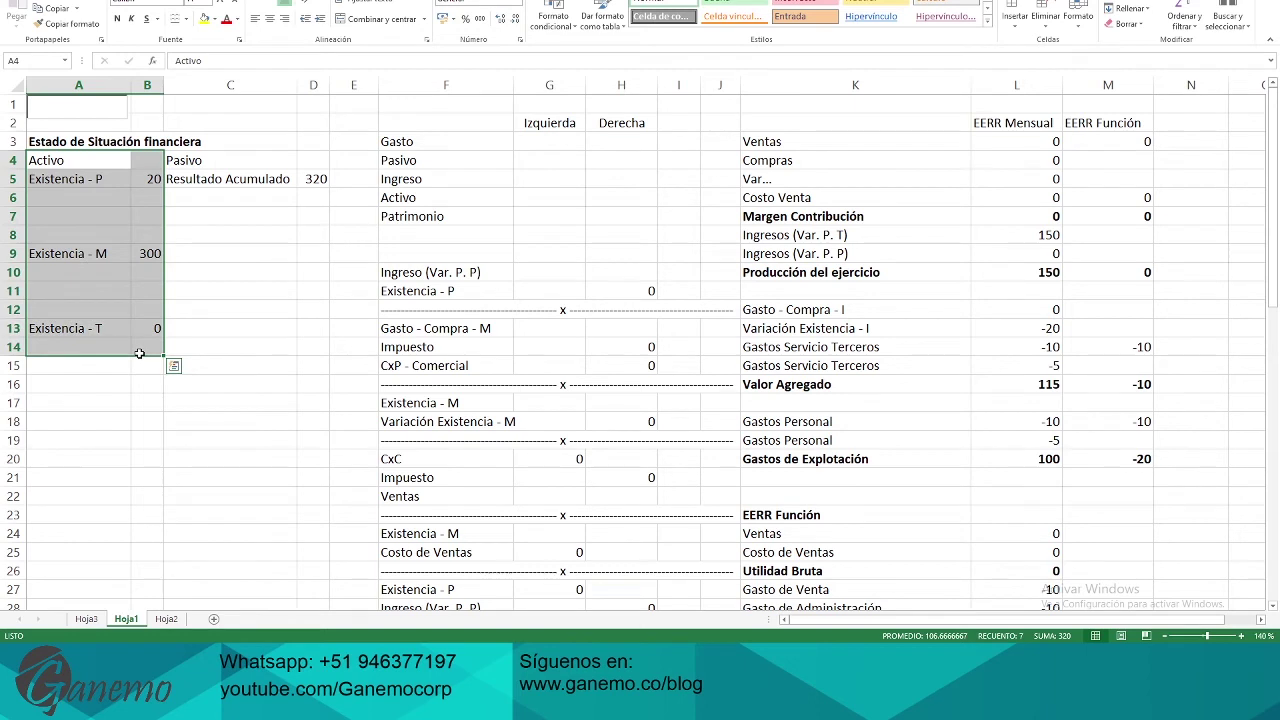
left_click_drag(250, 160, 306, 396)
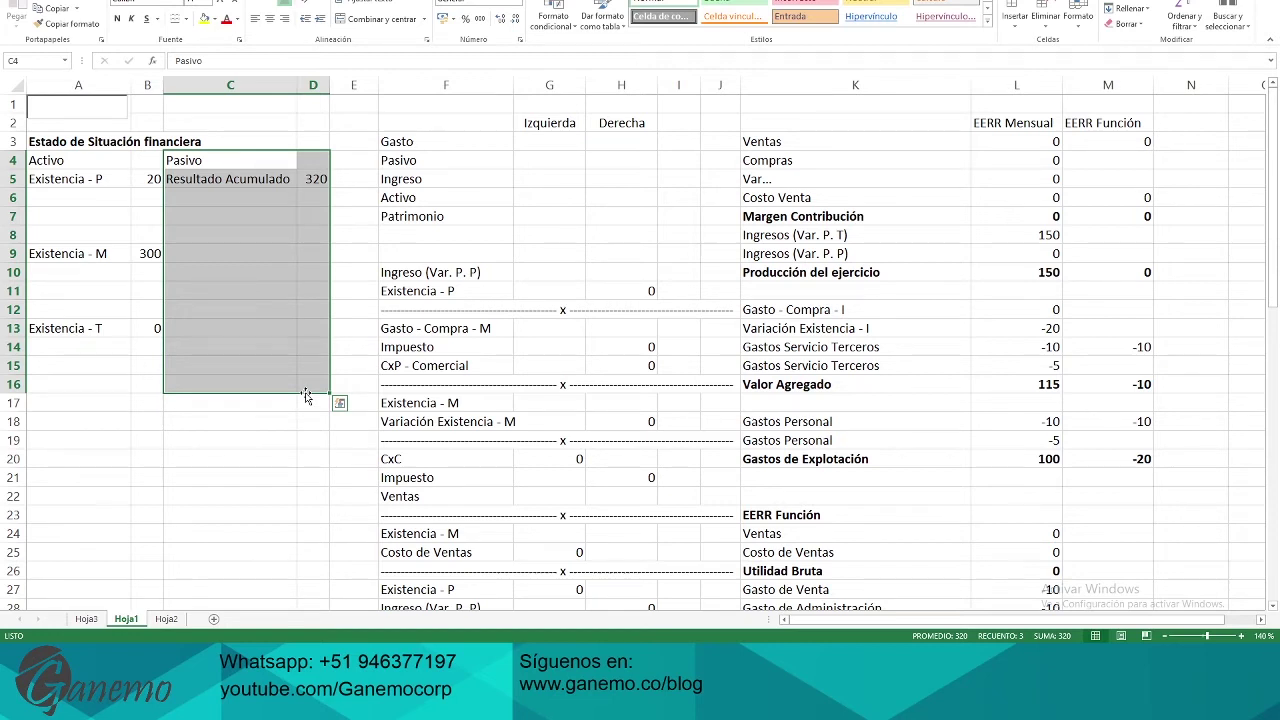
left_click_drag(62, 160, 150, 336)
left_click(226, 165)
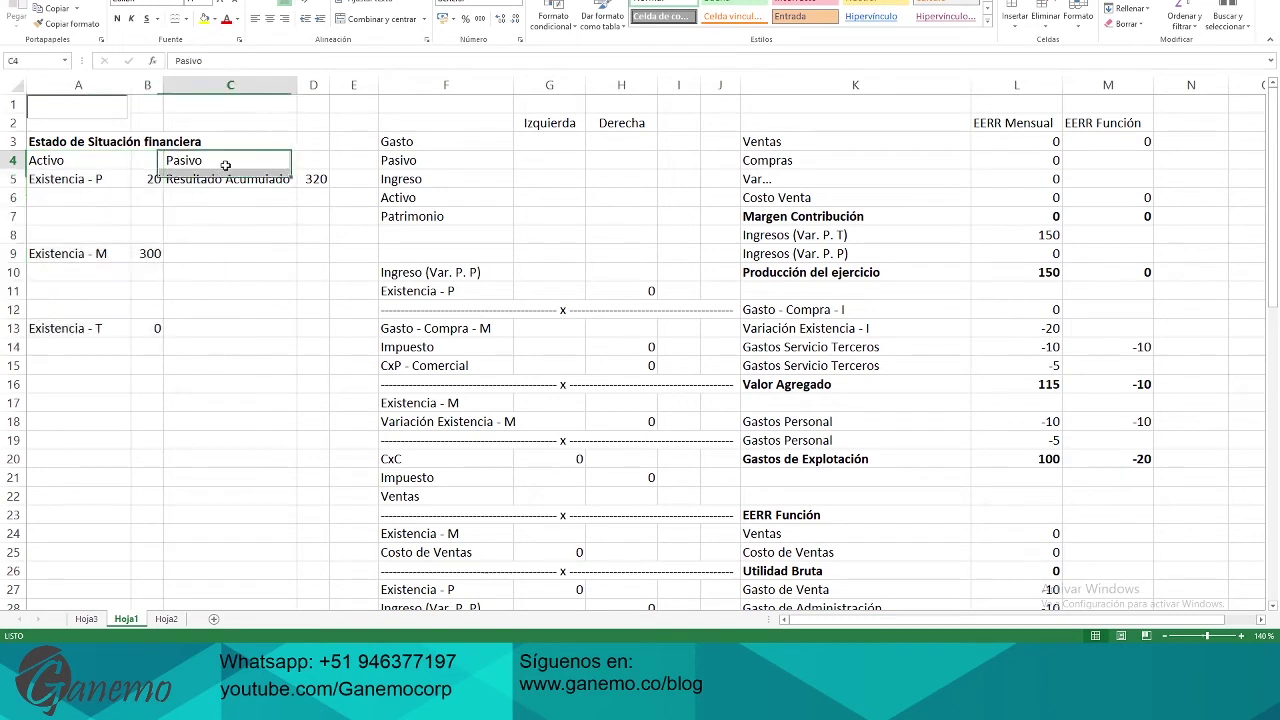
left_click_drag(226, 165, 309, 357)
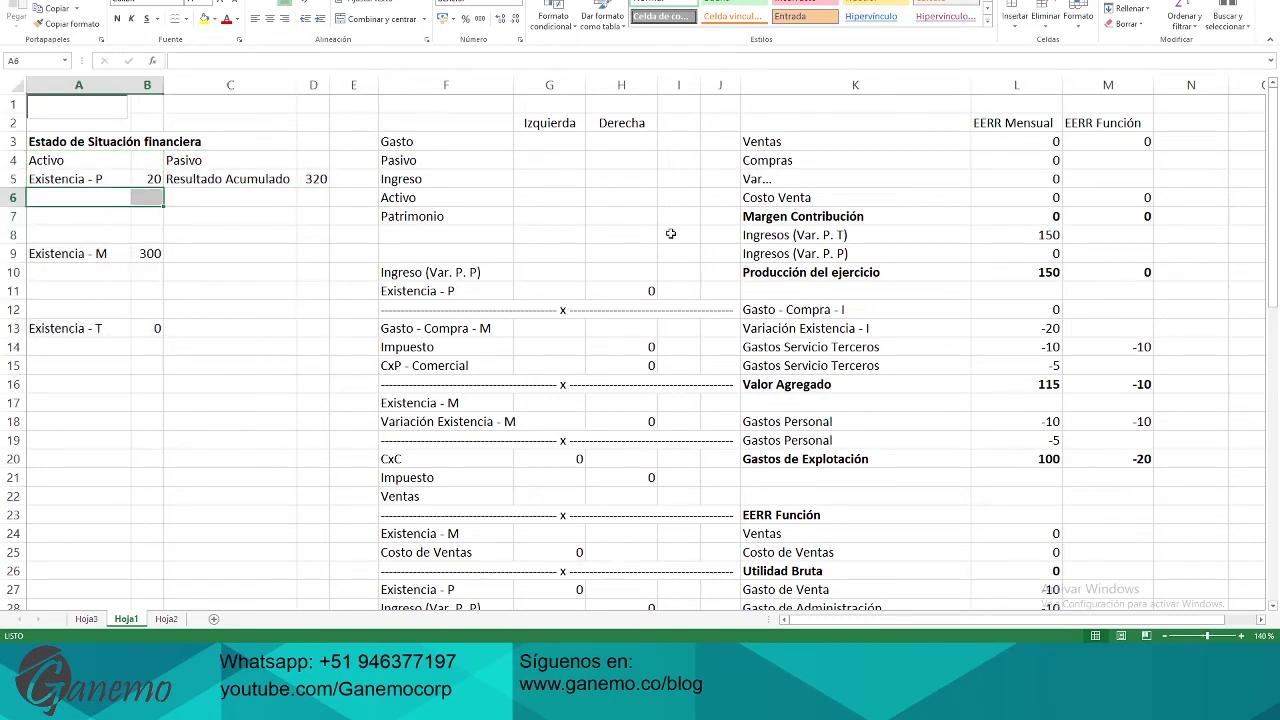
Enter the asset line "Bancos" with 1M in row 6 below Existencia - P, and shorten its label to "Banco"
key("shift+Left")
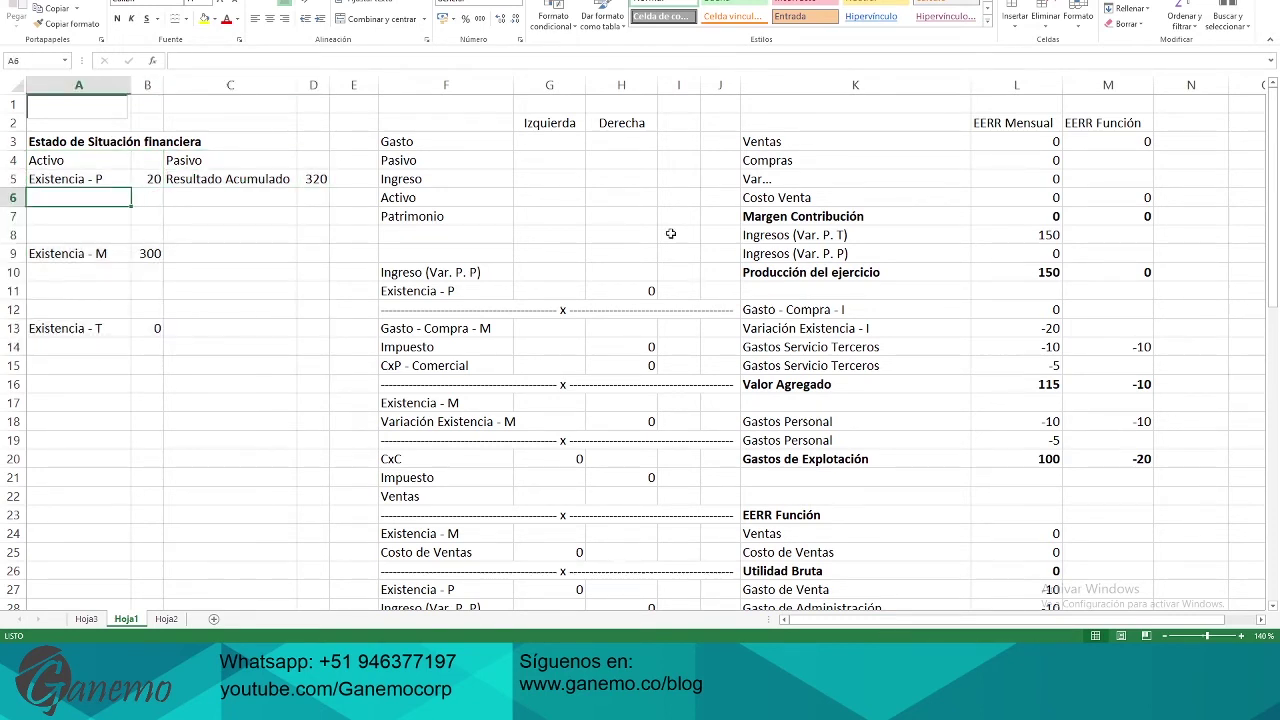
type("Bancos")
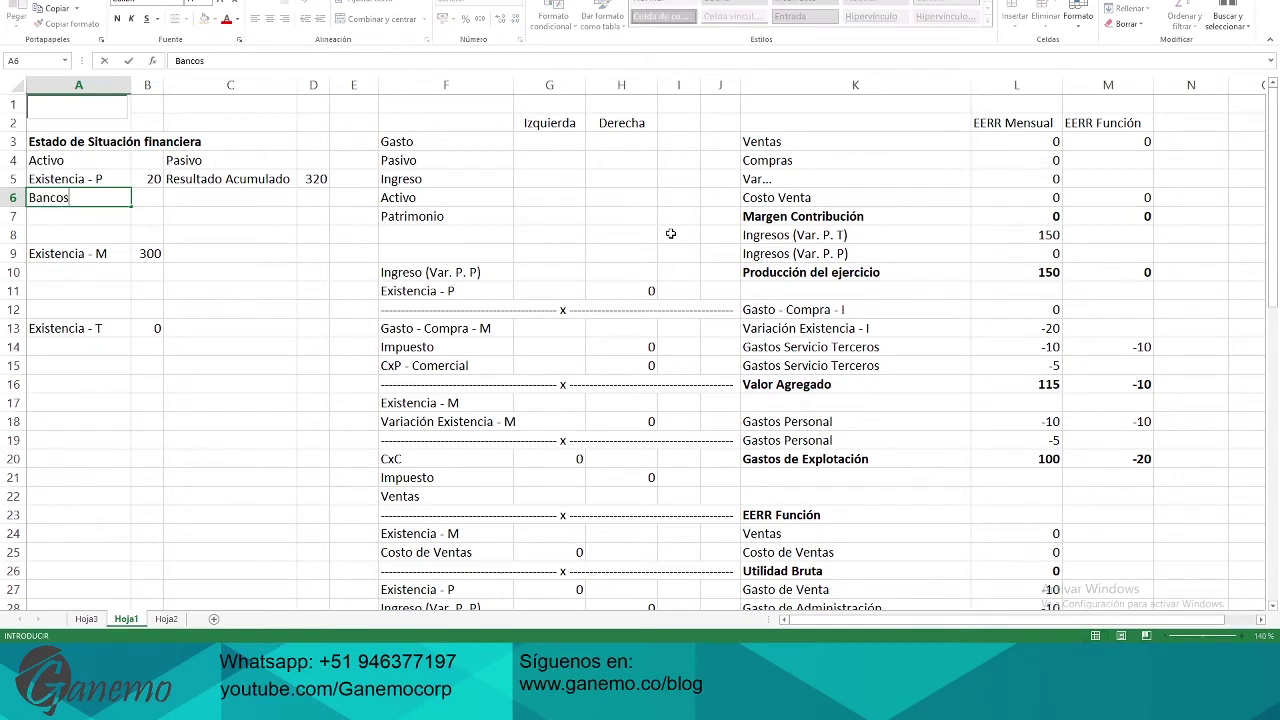
key("Return")
key("Up")
key("Right")
type("1M")
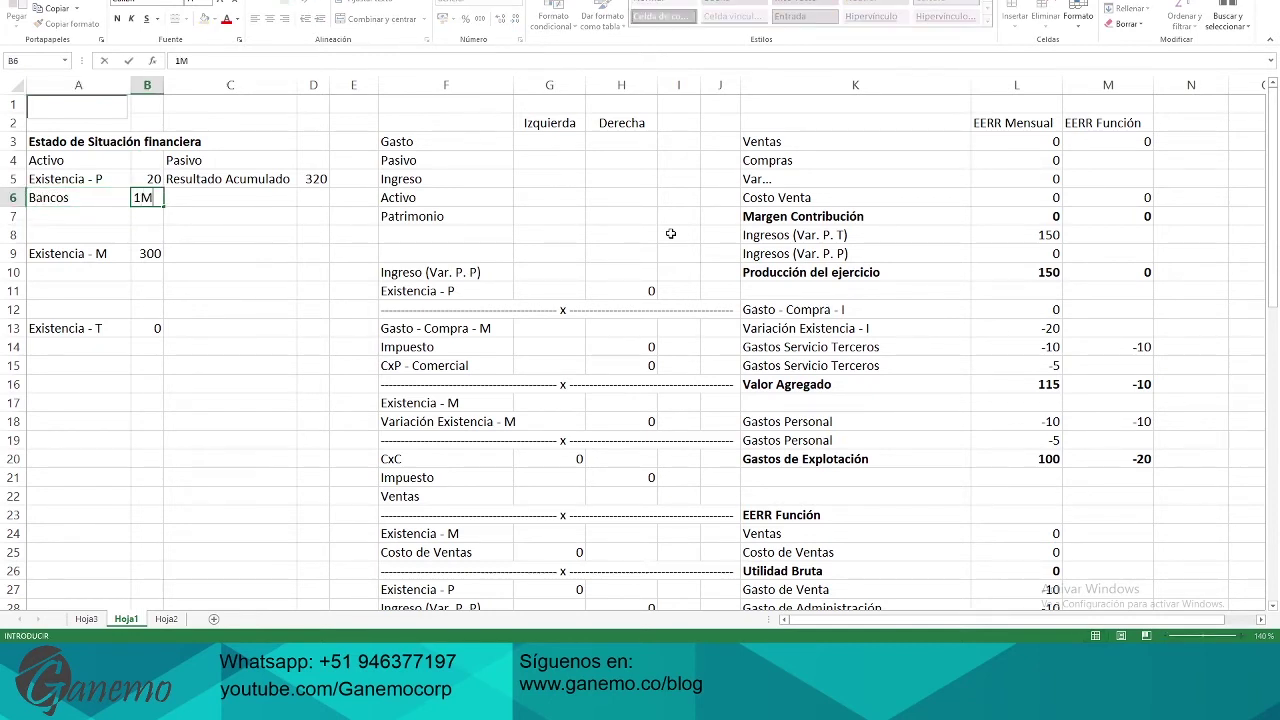
key("Return")
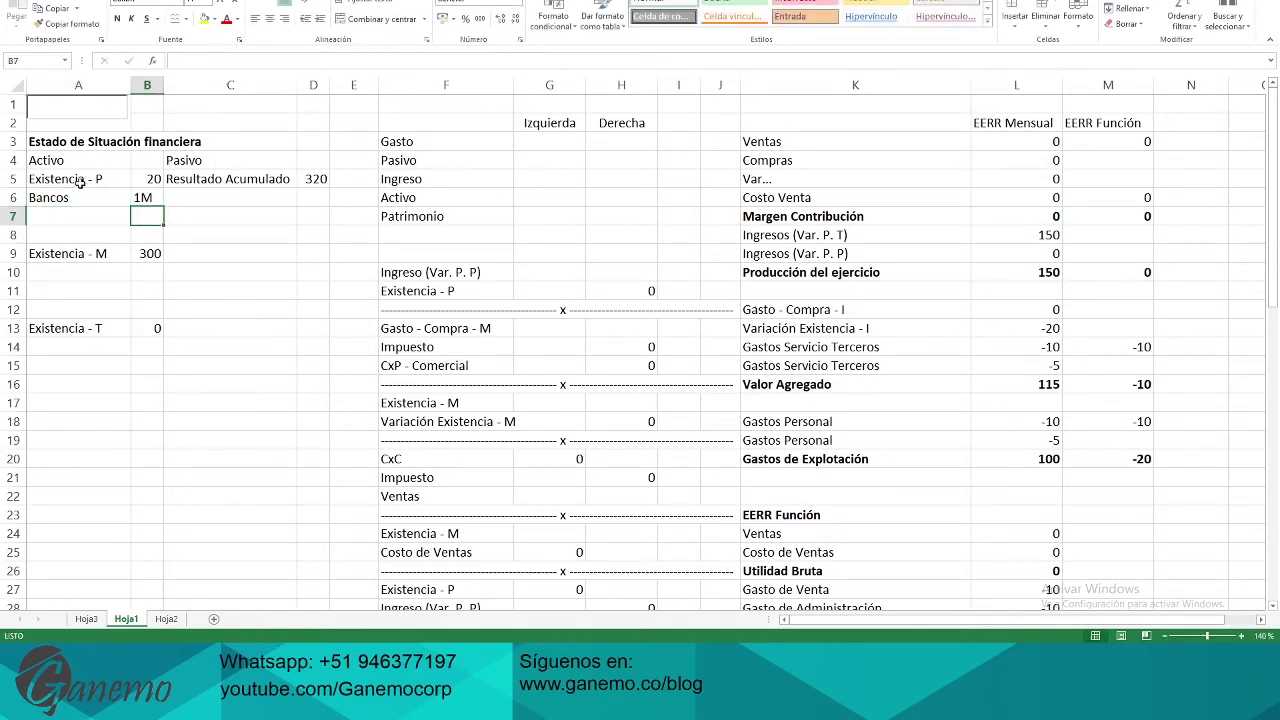
left_click_drag(81, 183, 142, 198)
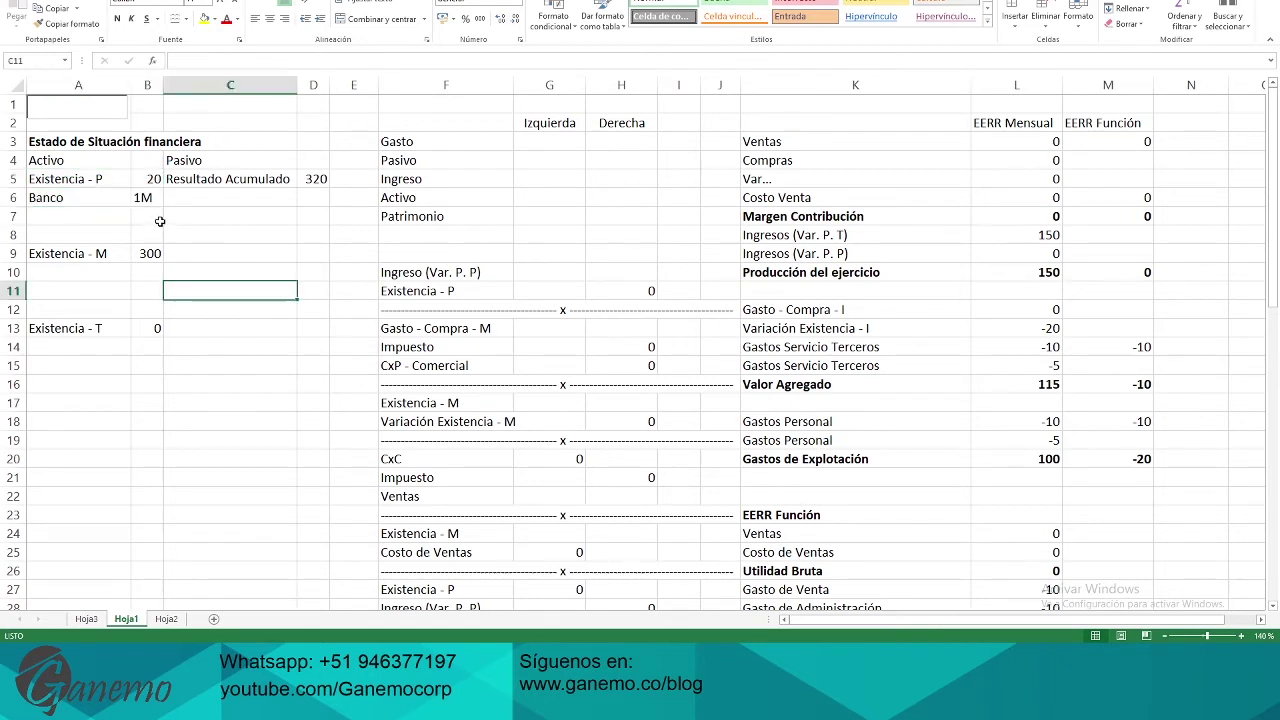
Clear the Banco line and its amount from the Activo block
left_click(76, 212)
left_click_drag(77, 197, 160, 208)
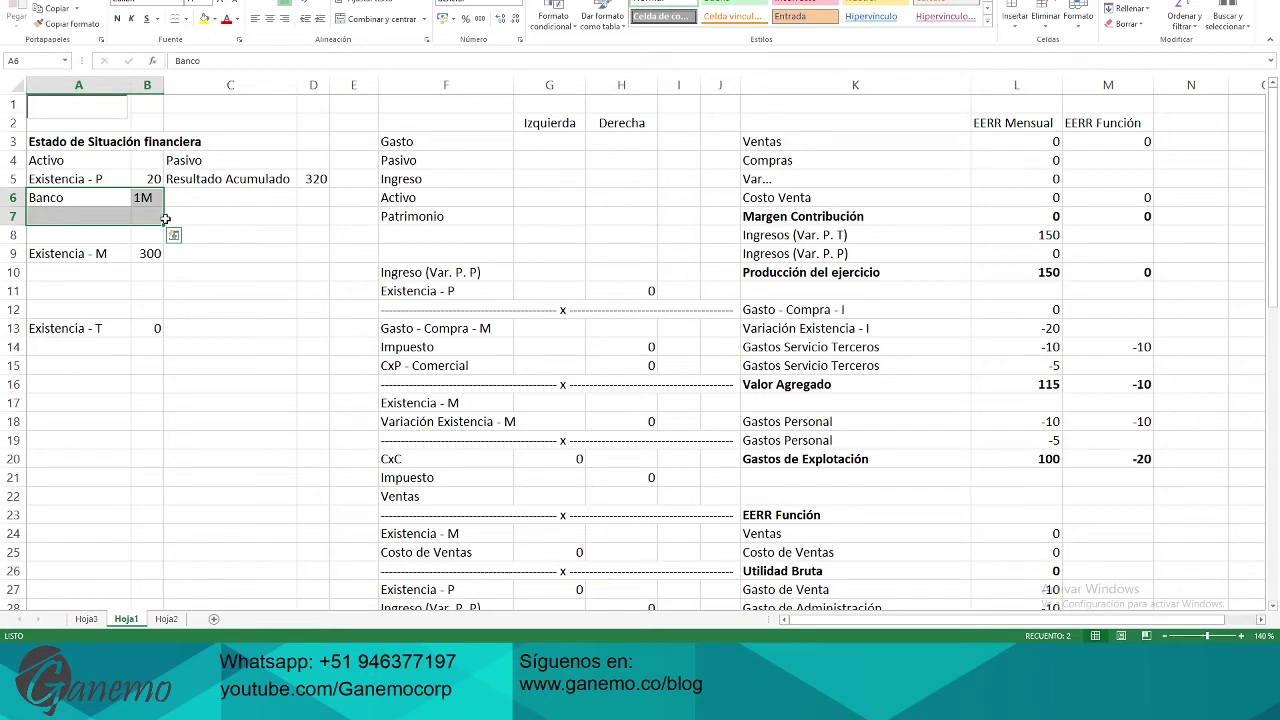
key("Delete")
Compare the Activo and Pasivo halves of the Estado de Situación financiera
left_click_drag(79, 165, 152, 328)
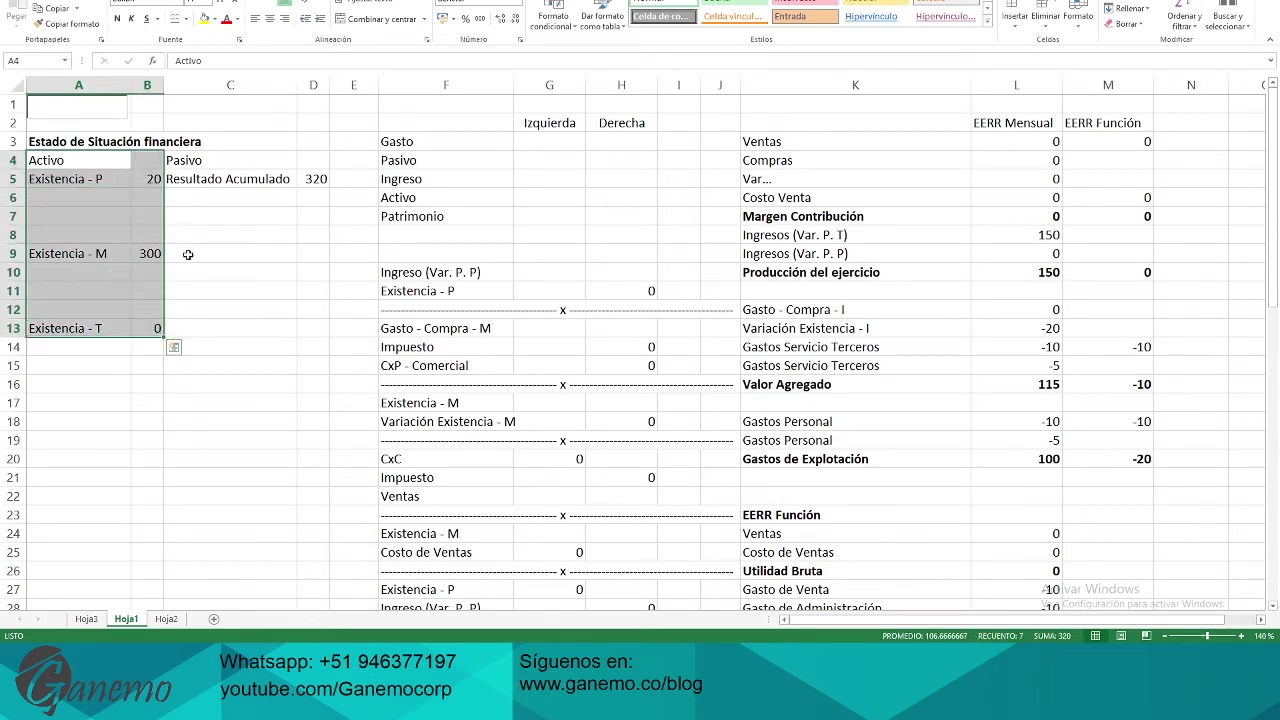
left_click_drag(218, 165, 327, 337)
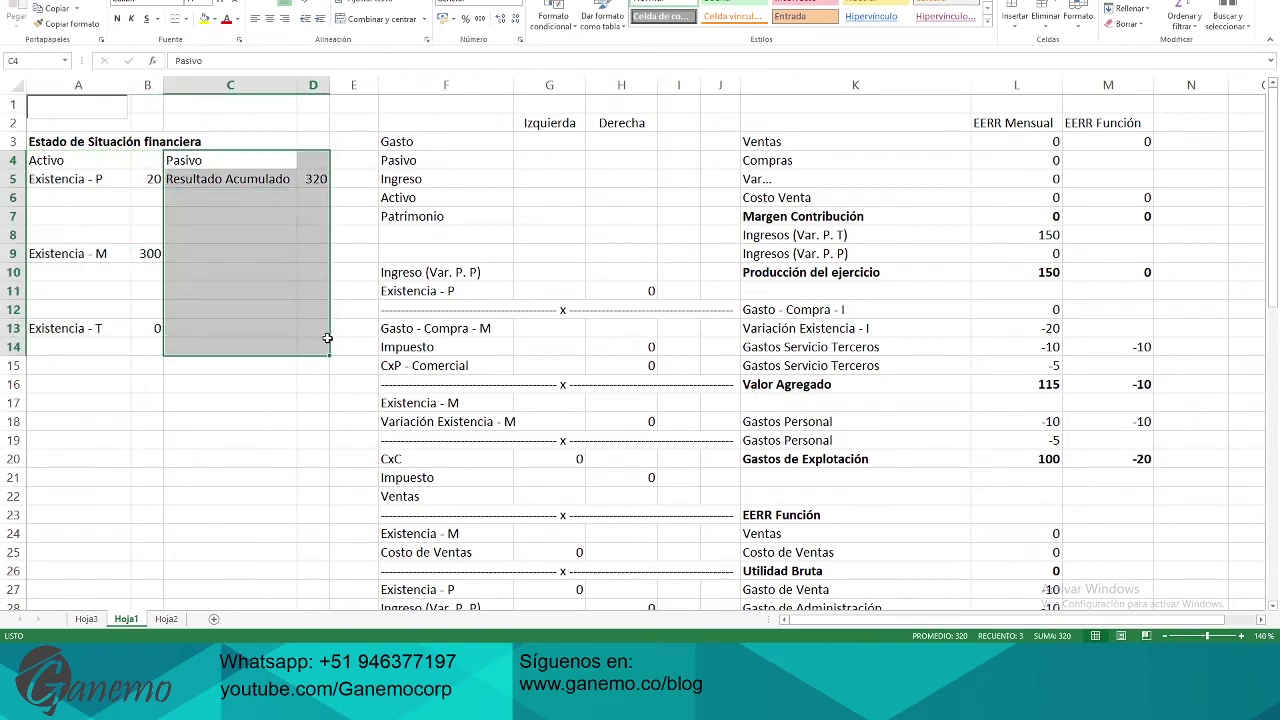
left_click(228, 163)
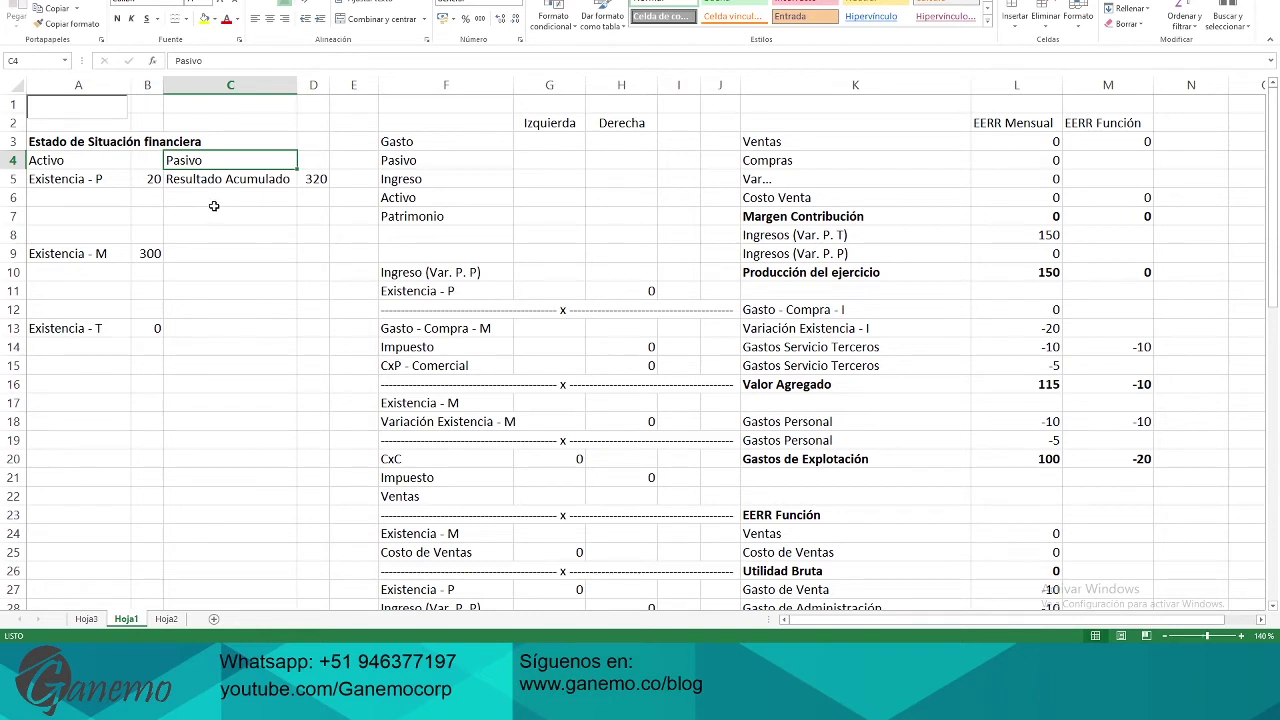
left_click_drag(52, 140, 190, 214)
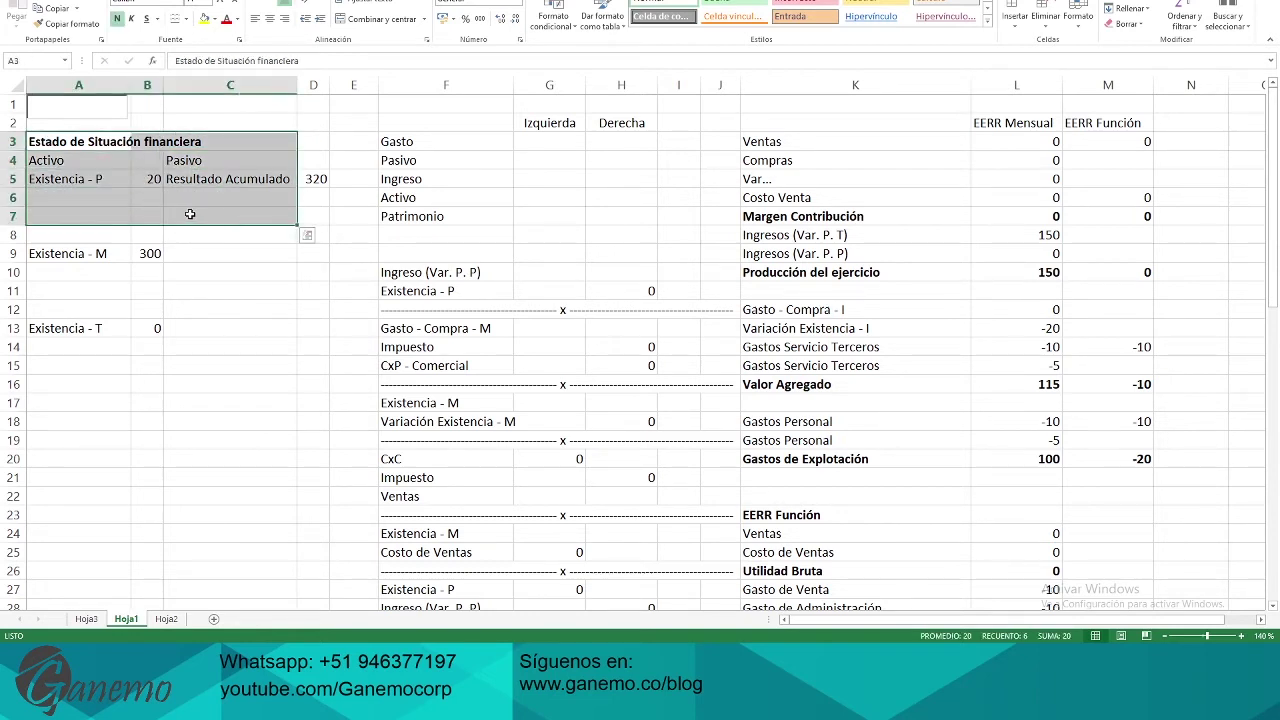
left_click(91, 201)
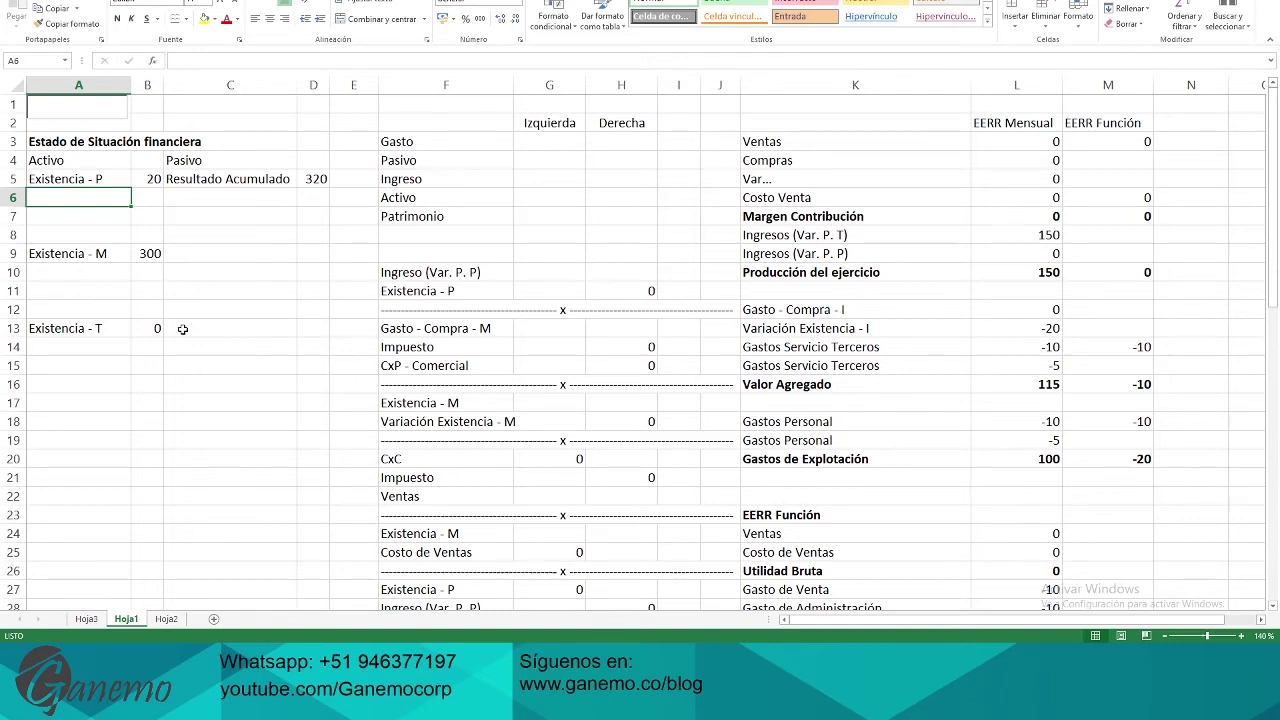
left_click_drag(188, 161, 215, 232)
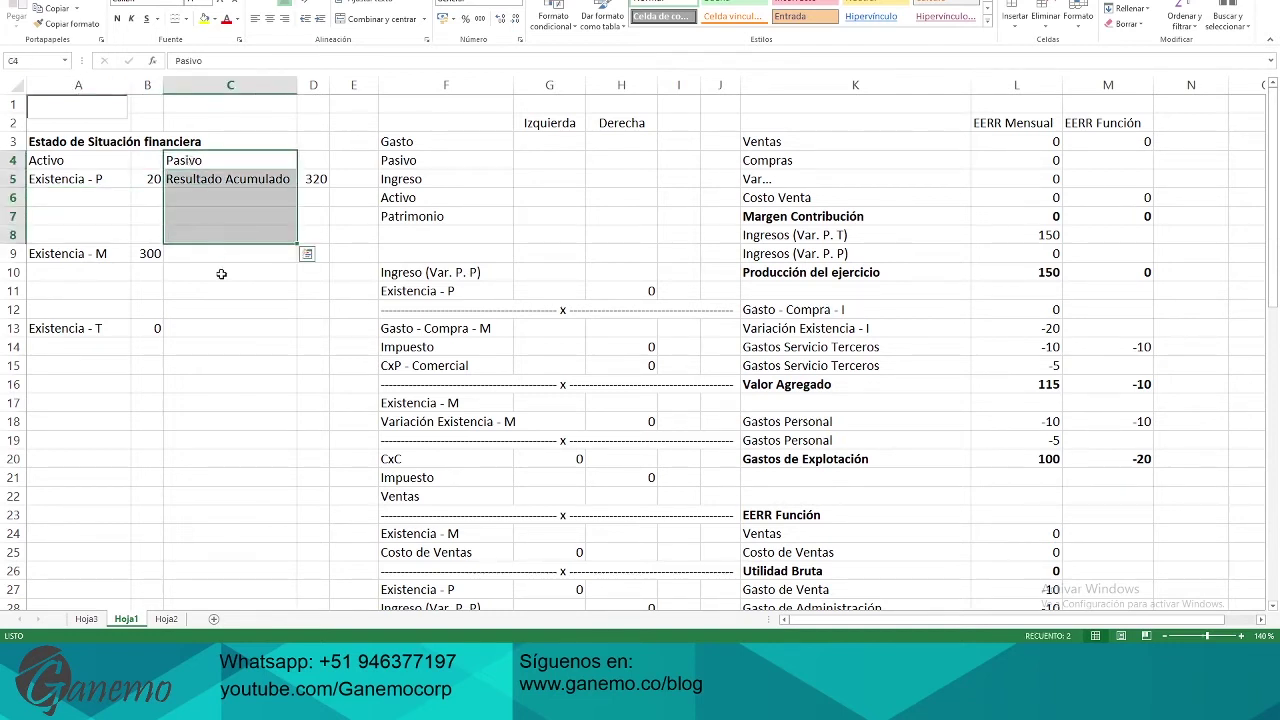
Enter "Patrimonio" in C9 with the value 1M in D9, on the Pasivo half of the statement
left_click(225, 252)
type("Pat")
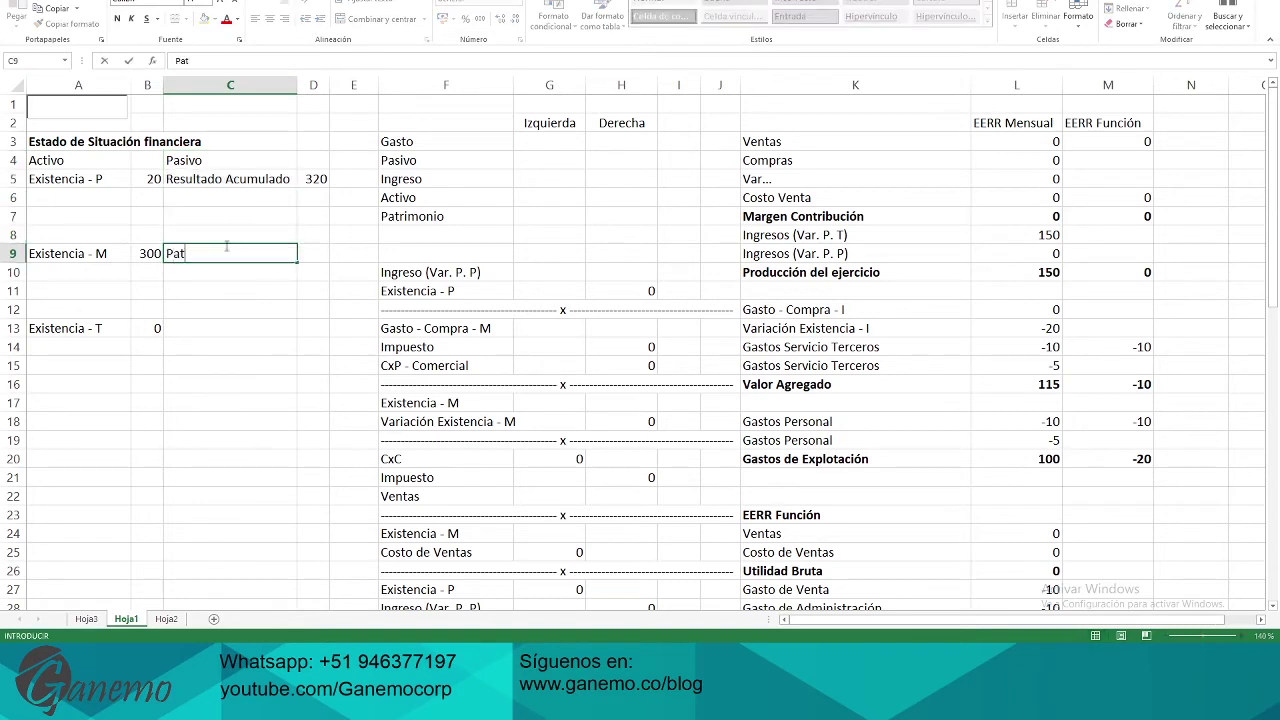
type("riom")
key("BackSpace")
key("BackSpace")
type("monio")
key("Tab")
type("1M")
key("Return")
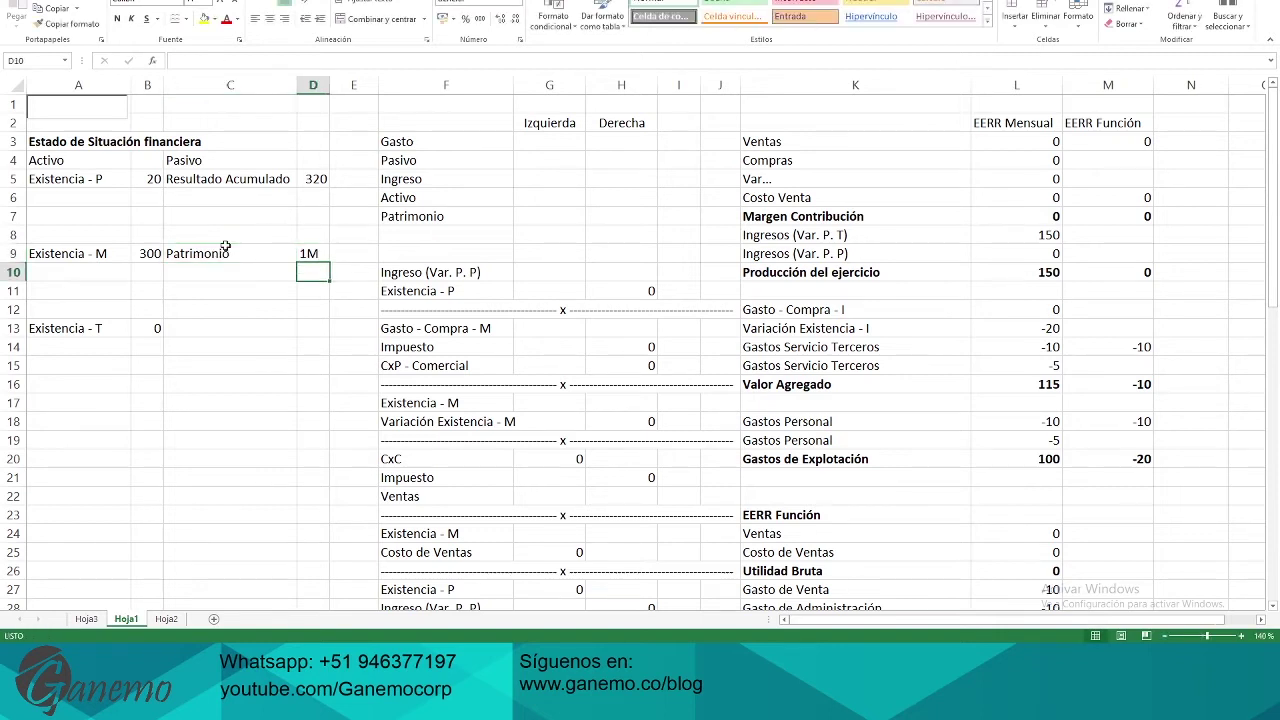
Enter the asset line "Efectivo" in A6 with the value 1M in B6, below Existencia - P
key("Up")
key("Up")
key("Up")
key("Up")
key("Up")
key("Left")
key("Left")
key("Left")
key("Down")
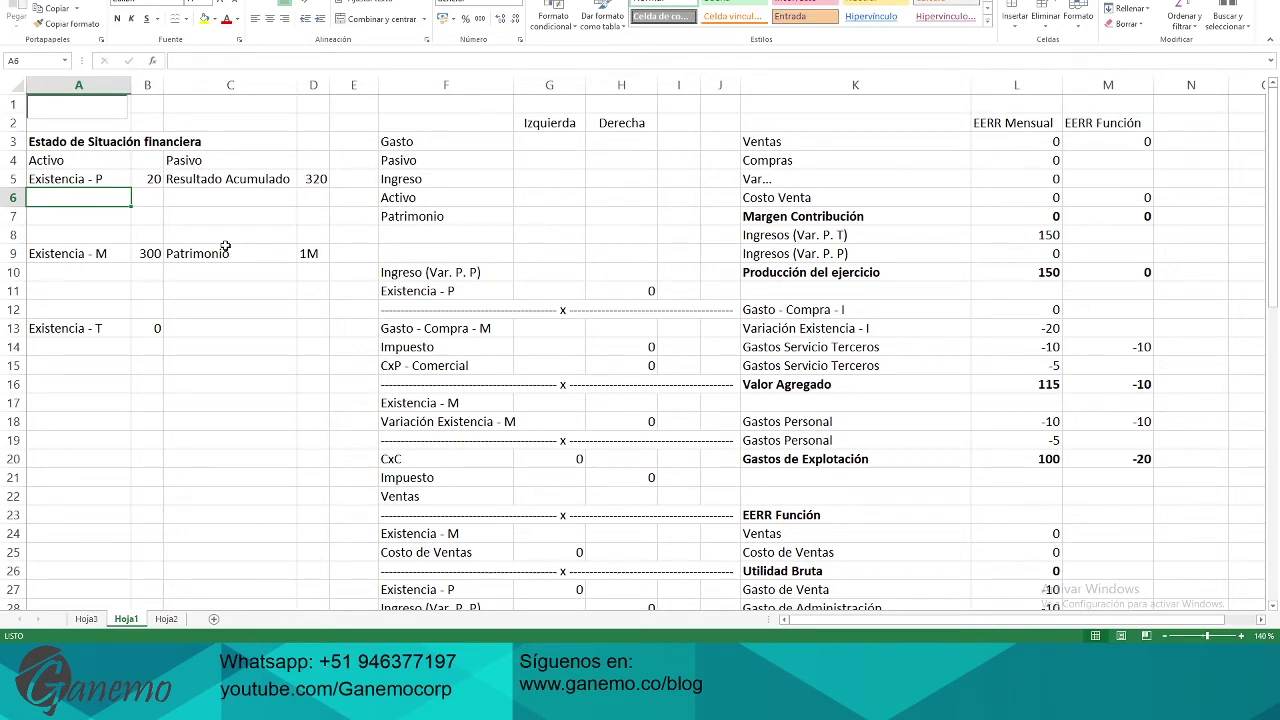
type("Efectivo")
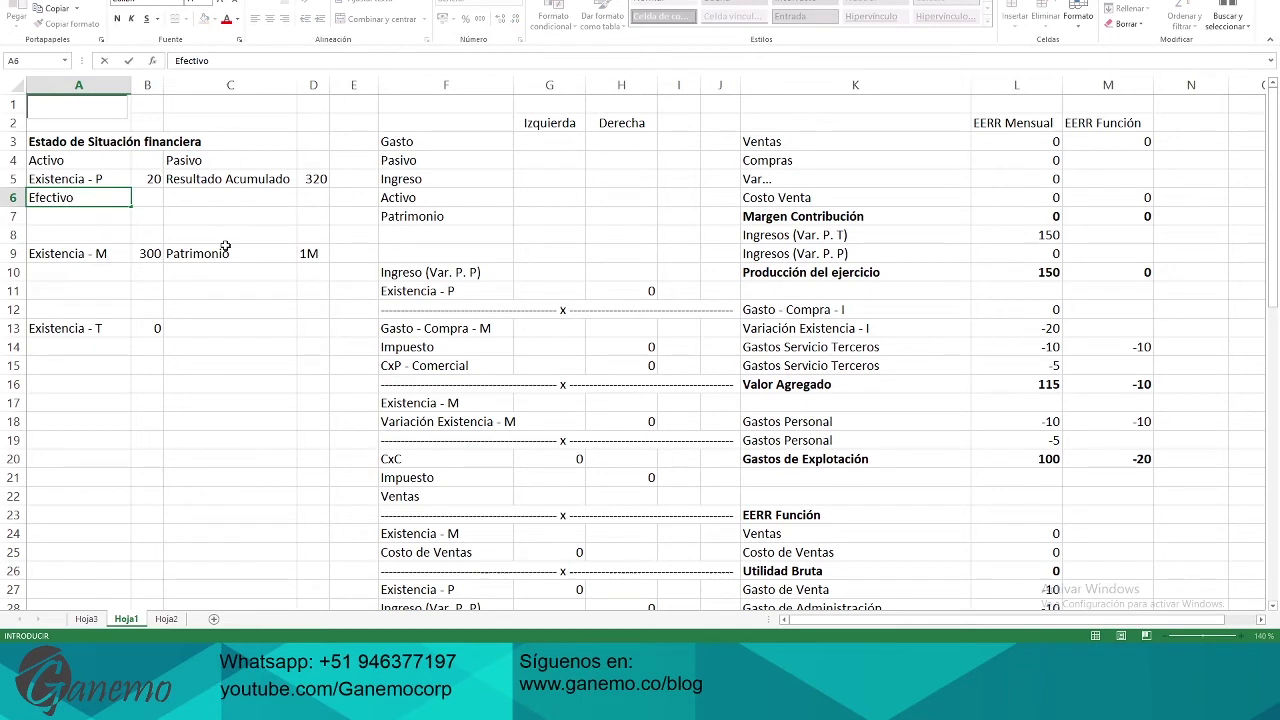
key("Return")
key("Up")
key("Right")
type("1M")
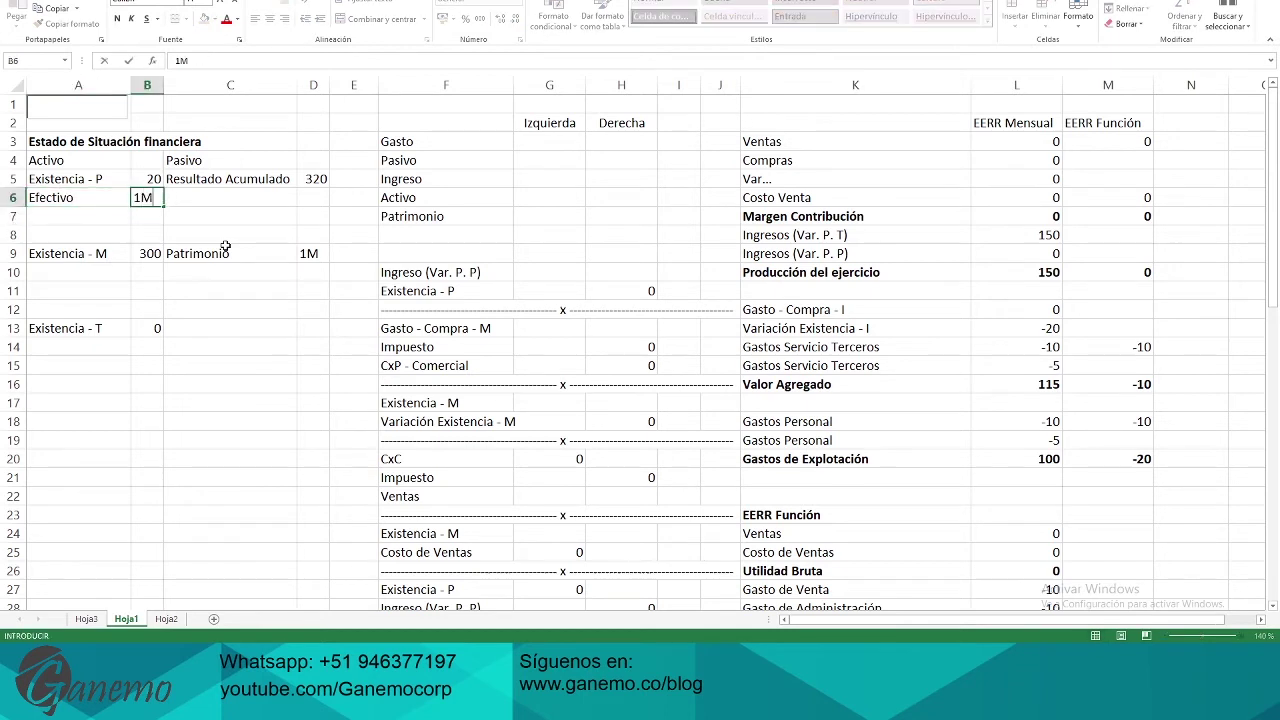
key("Return")
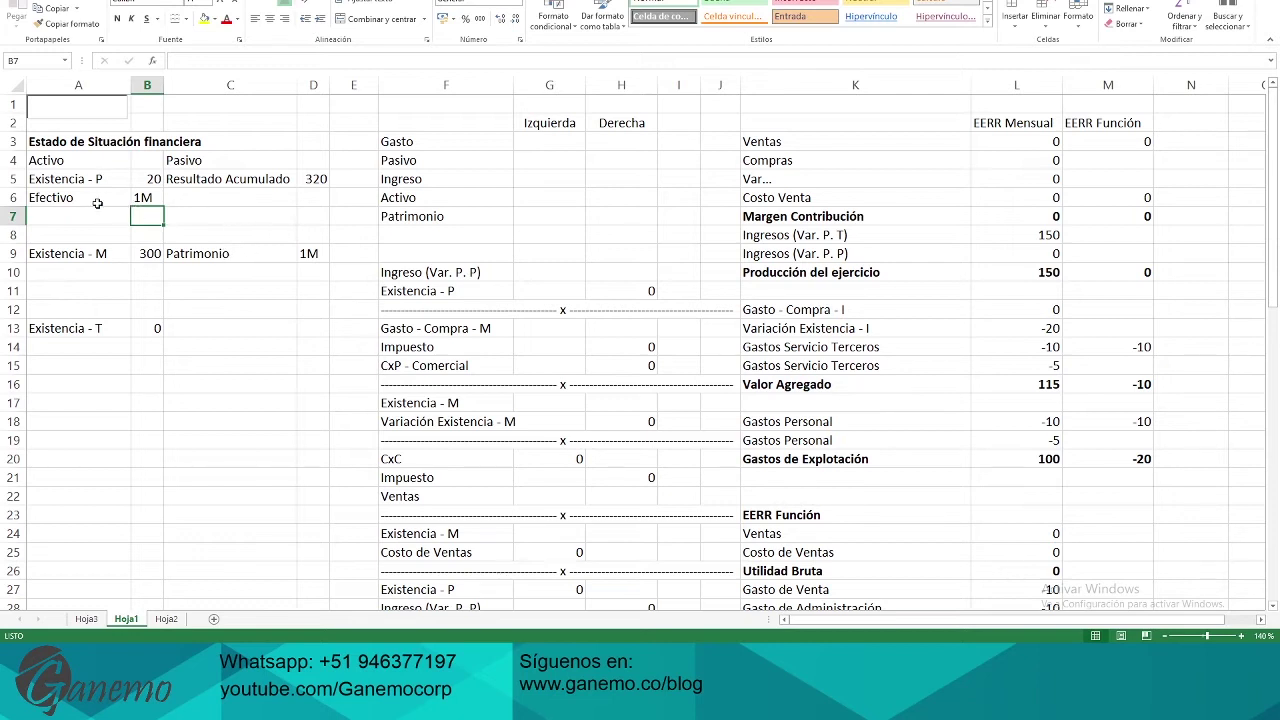
Examine the Activo block from its heading in A4 down to the Existencia - T line
left_click(56, 159)
left_click_drag(56, 159, 146, 343)
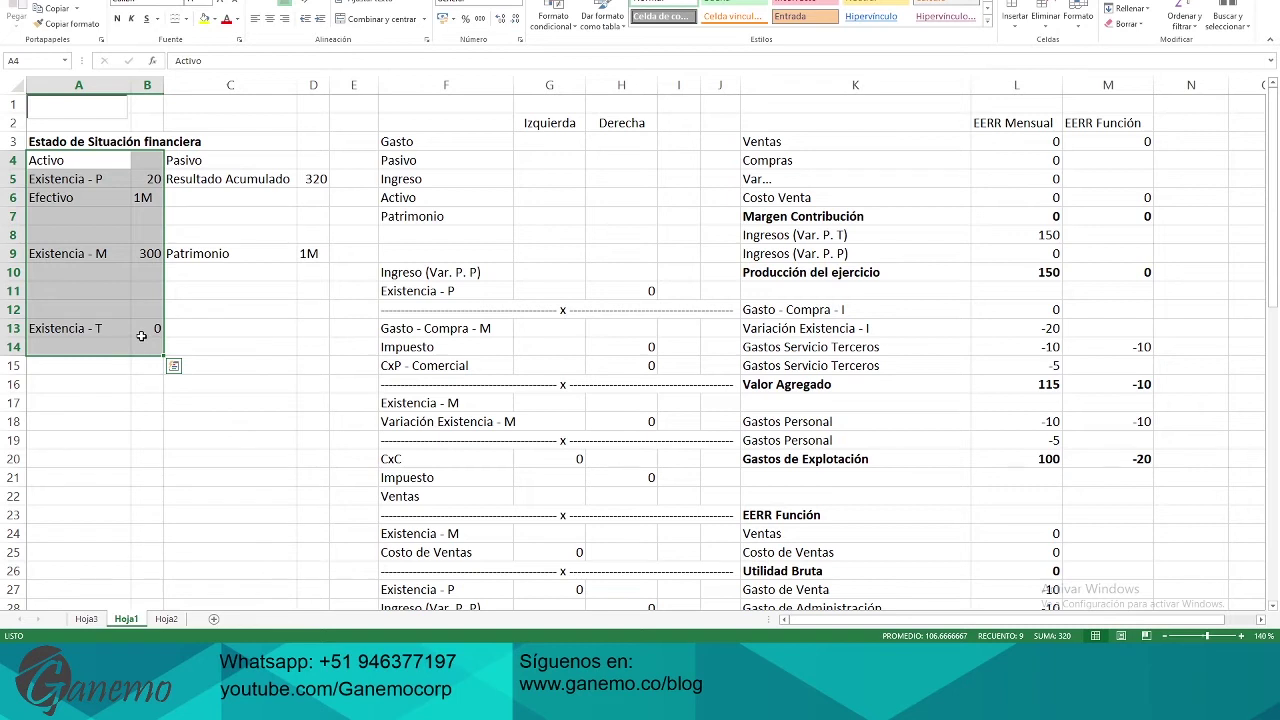
left_click(66, 214)
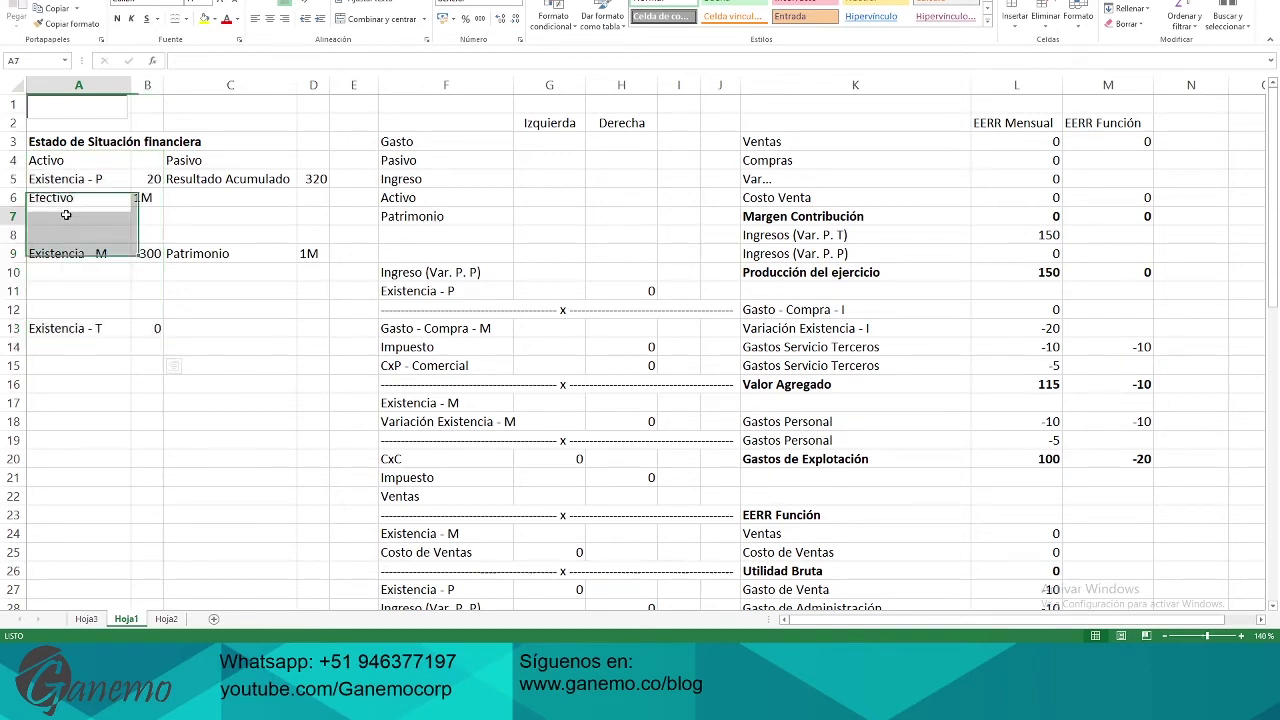
Compare the Efectivo asset line with the Patrimonio line on the Pasivo half of the statement
left_click_drag(74, 201, 146, 199)
left_click_drag(228, 175, 318, 346)
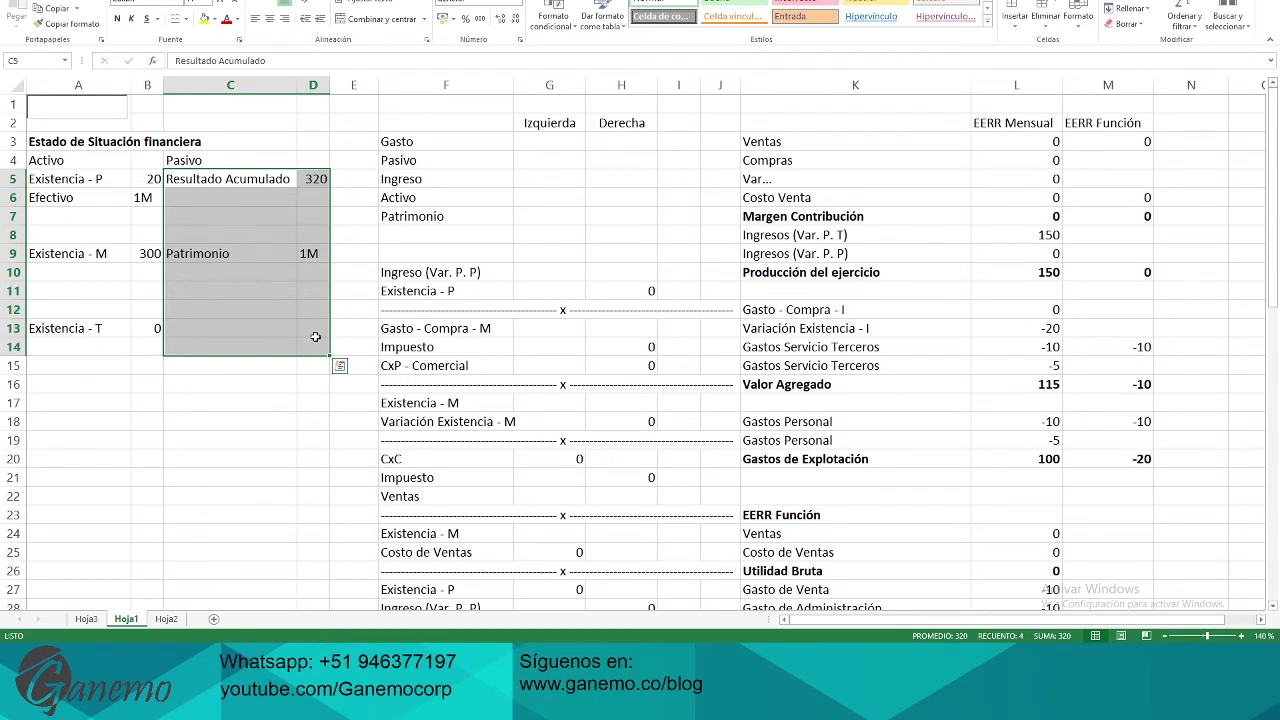
left_click(280, 344)
left_click_drag(216, 256, 274, 255)
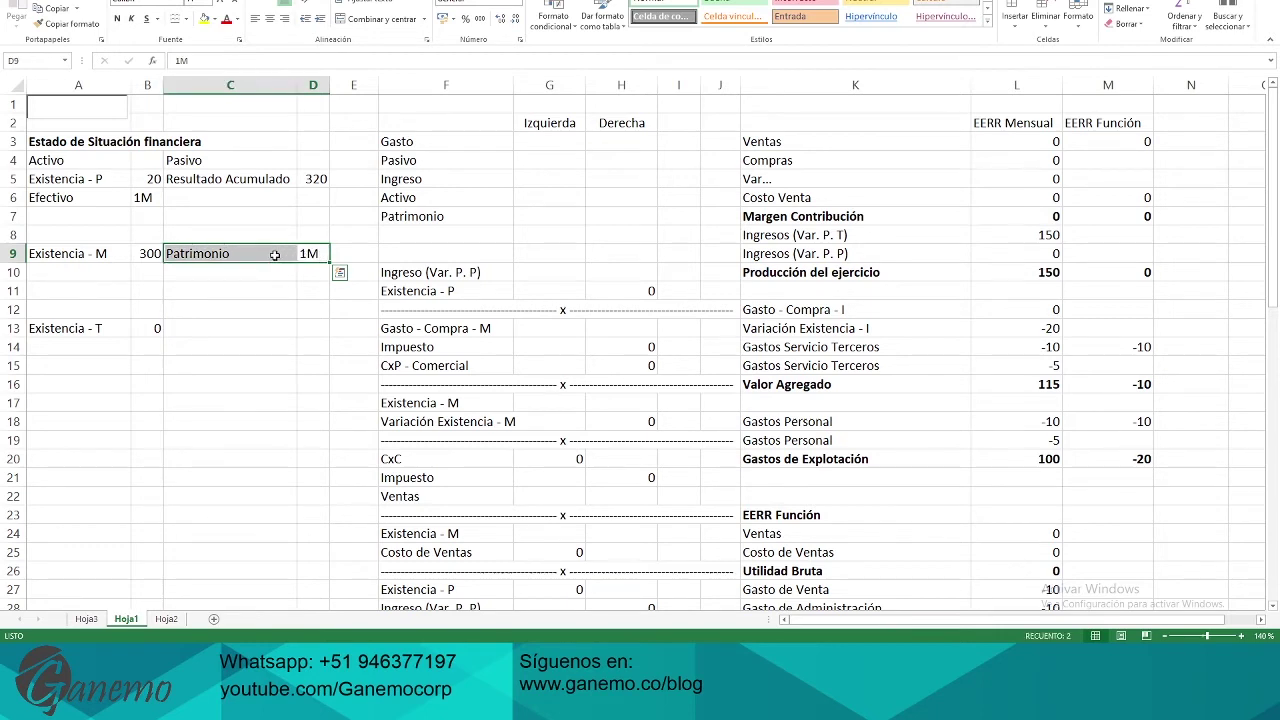
left_click(147, 344)
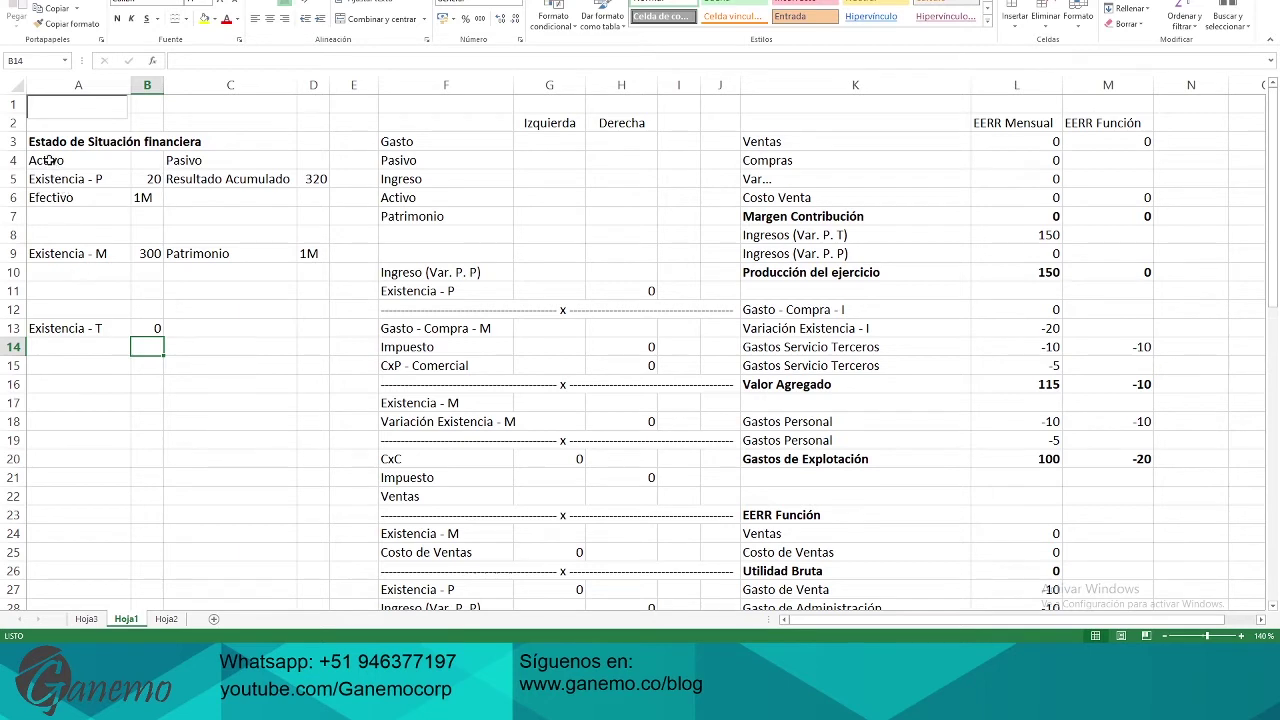
left_click(107, 166)
left_click(181, 160)
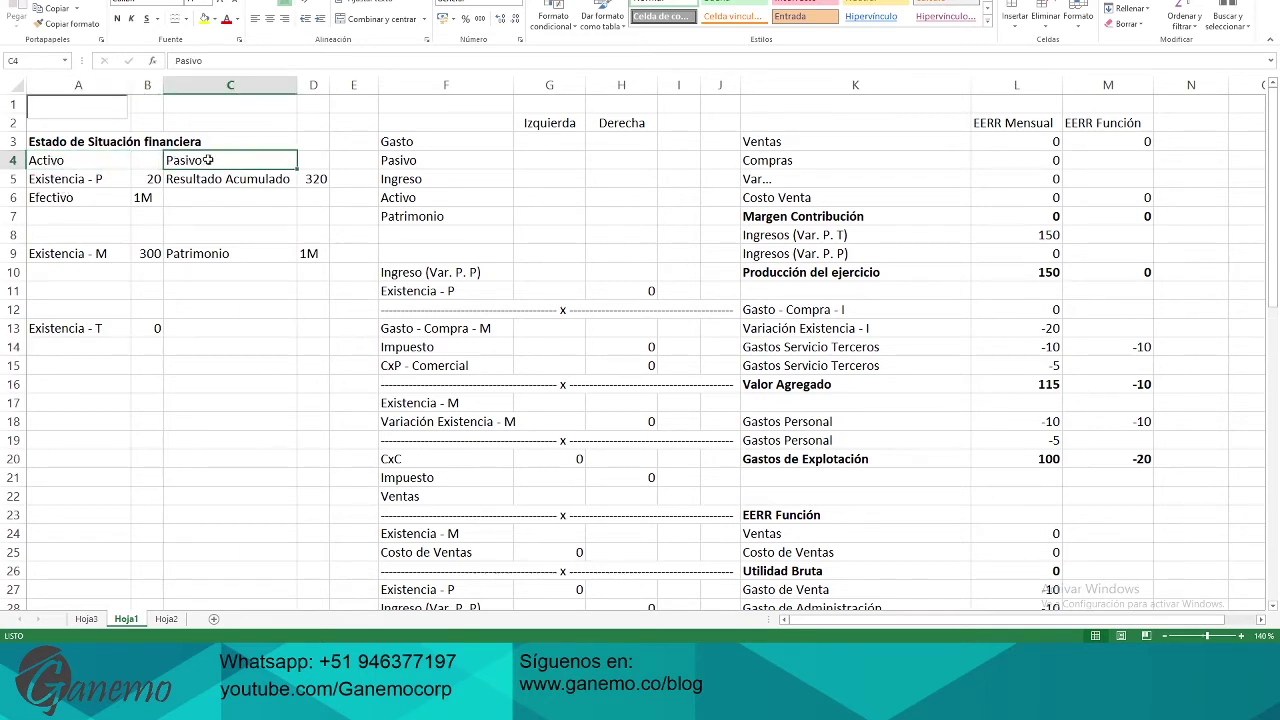
left_click(226, 256)
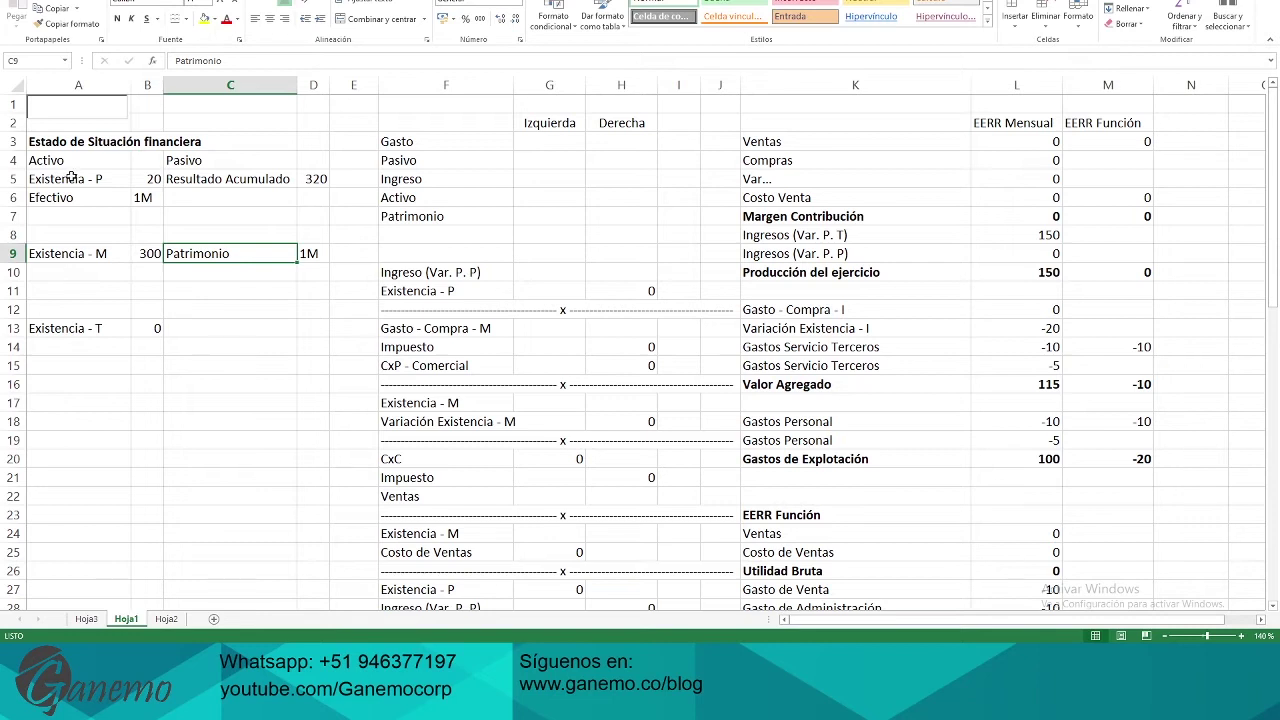
Examine the individual asset accounts under Activo, from Existencia - P in row 5 through Existencia - T
left_click_drag(68, 175, 156, 346)
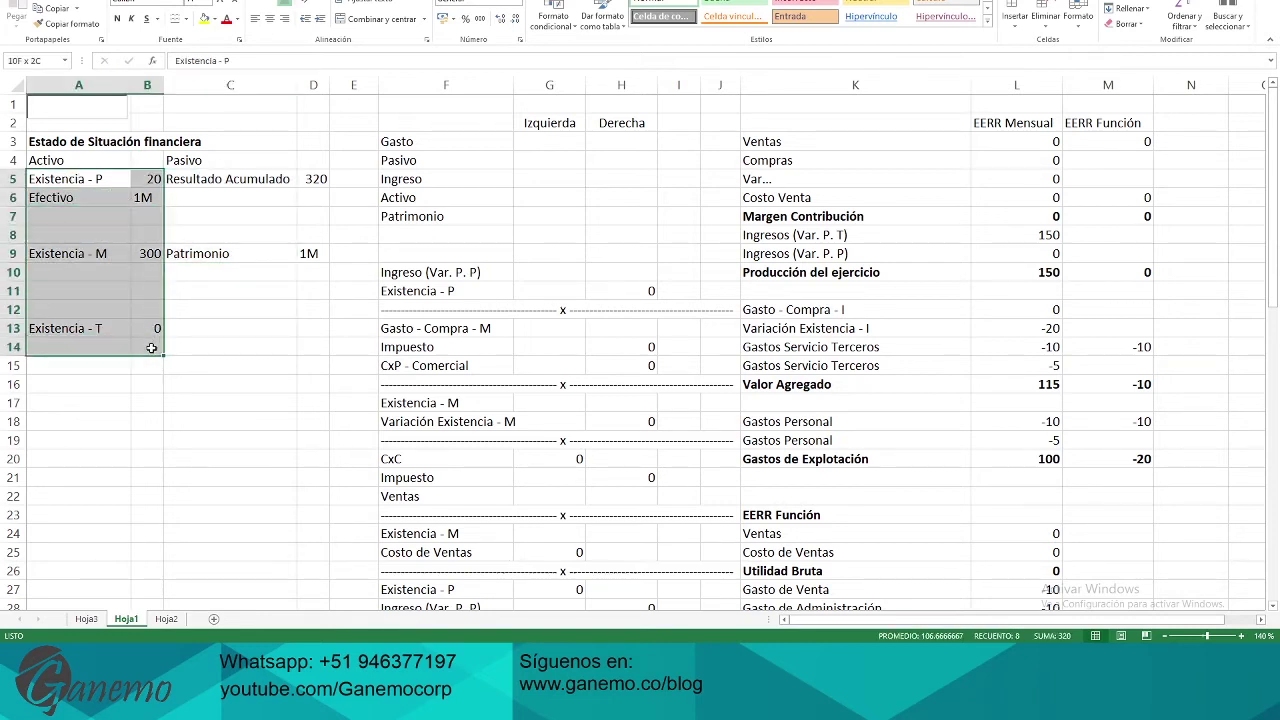
left_click(72, 178)
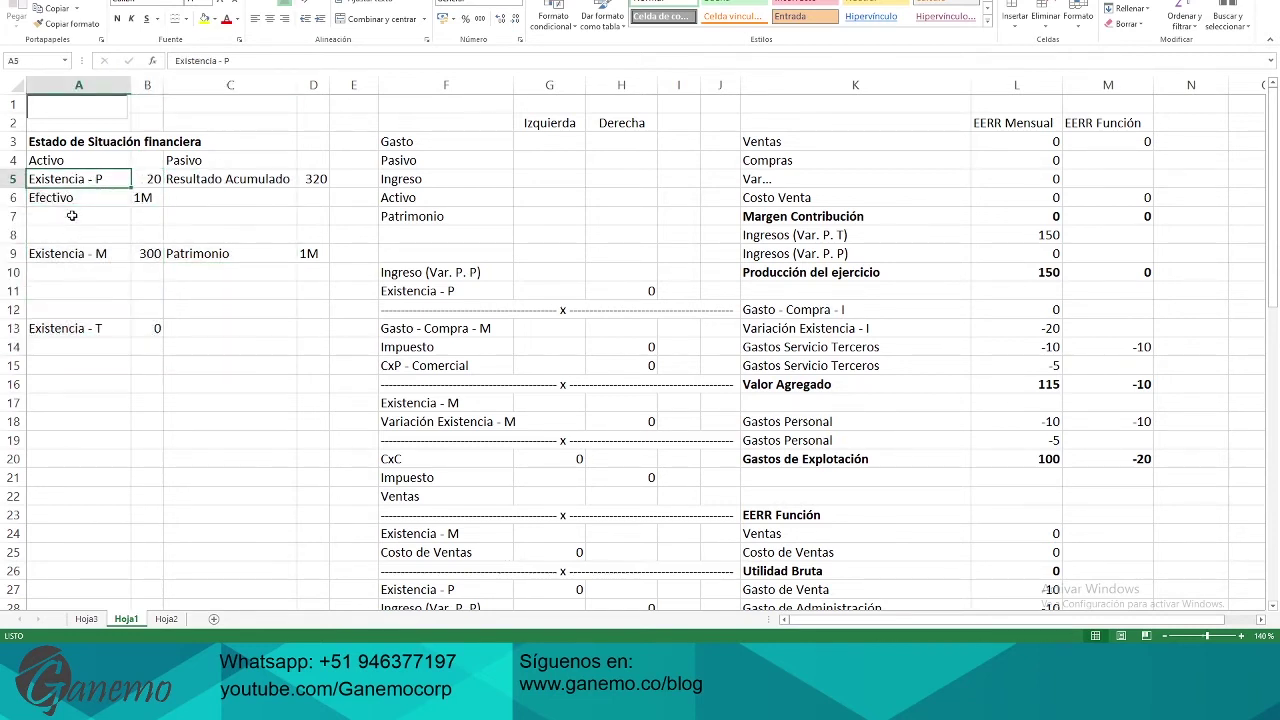
left_click(76, 200)
key("Down")
key("Down")
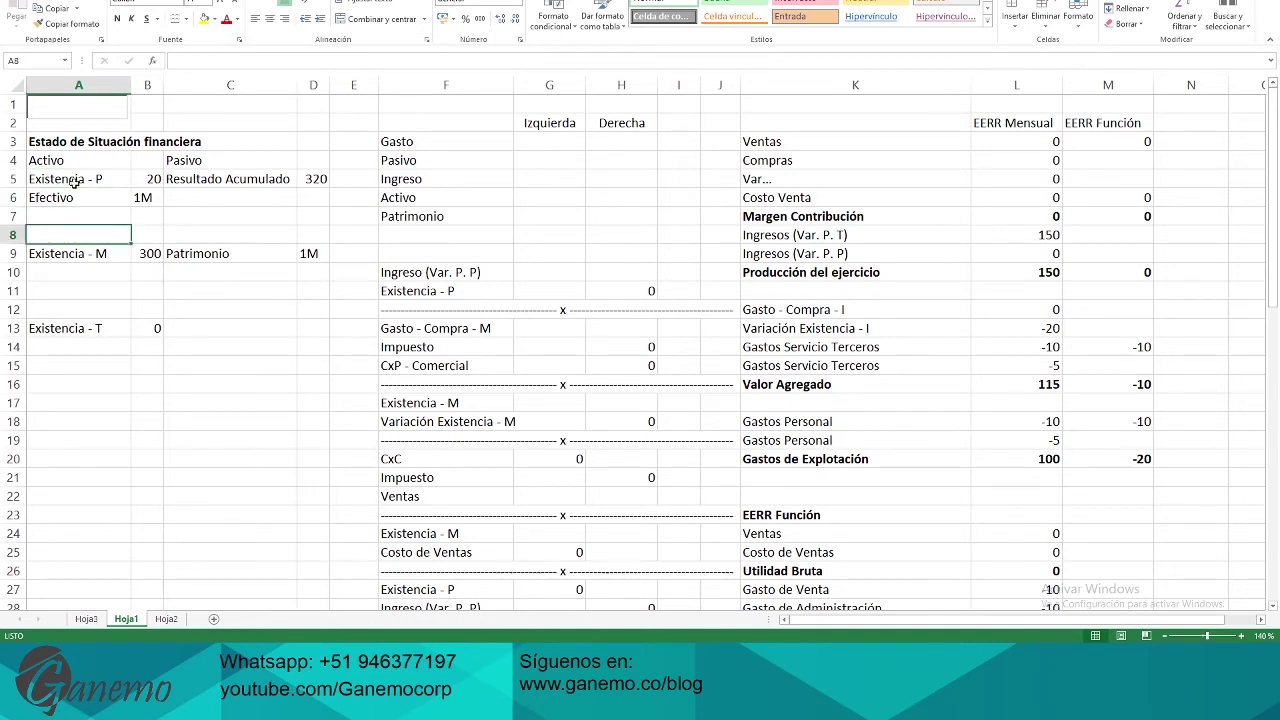
left_click_drag(74, 182, 140, 324)
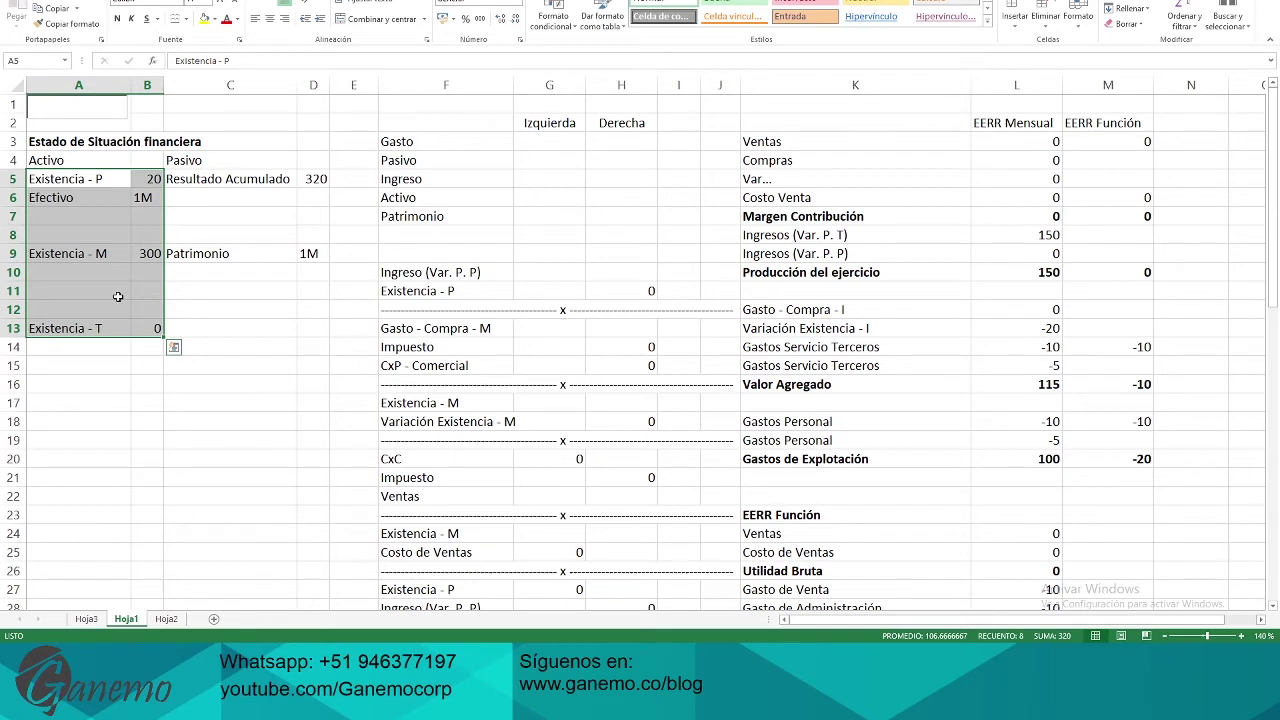
left_click(80, 256)
Compare the Pasivo block in columns C and D with the Activo block, then examine both as one statement
left_click(200, 161)
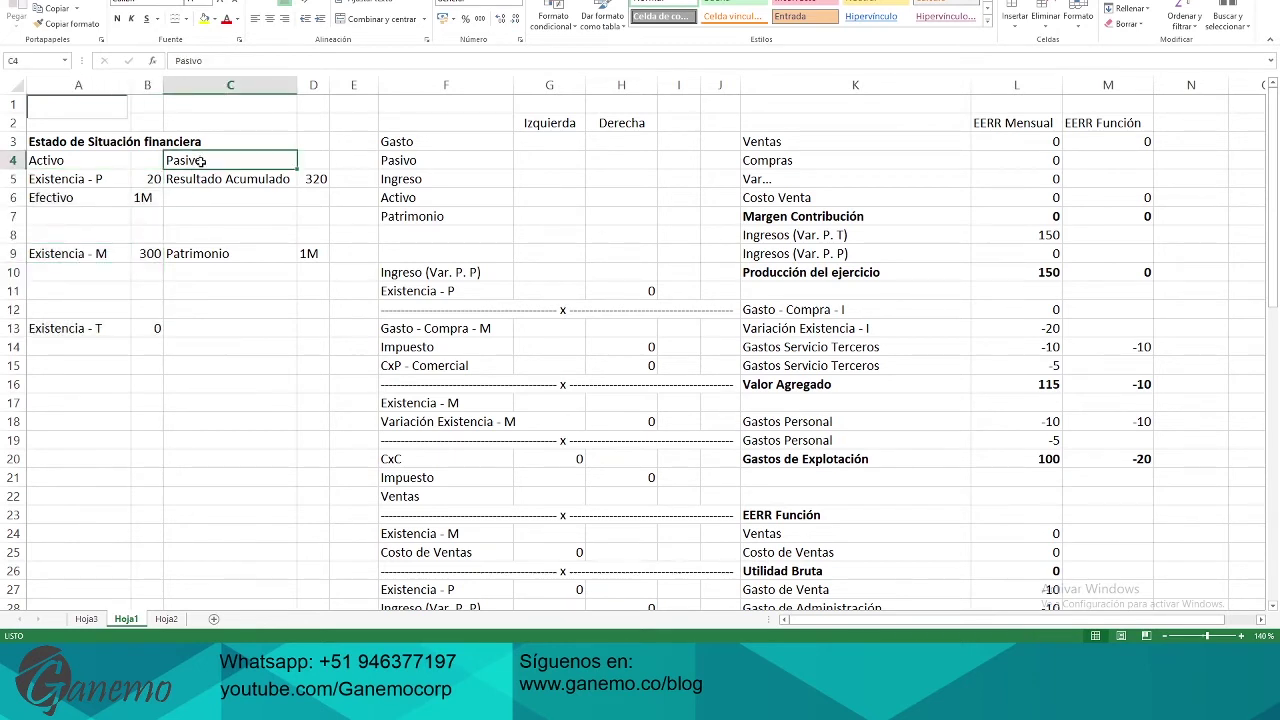
left_click_drag(266, 160, 307, 337)
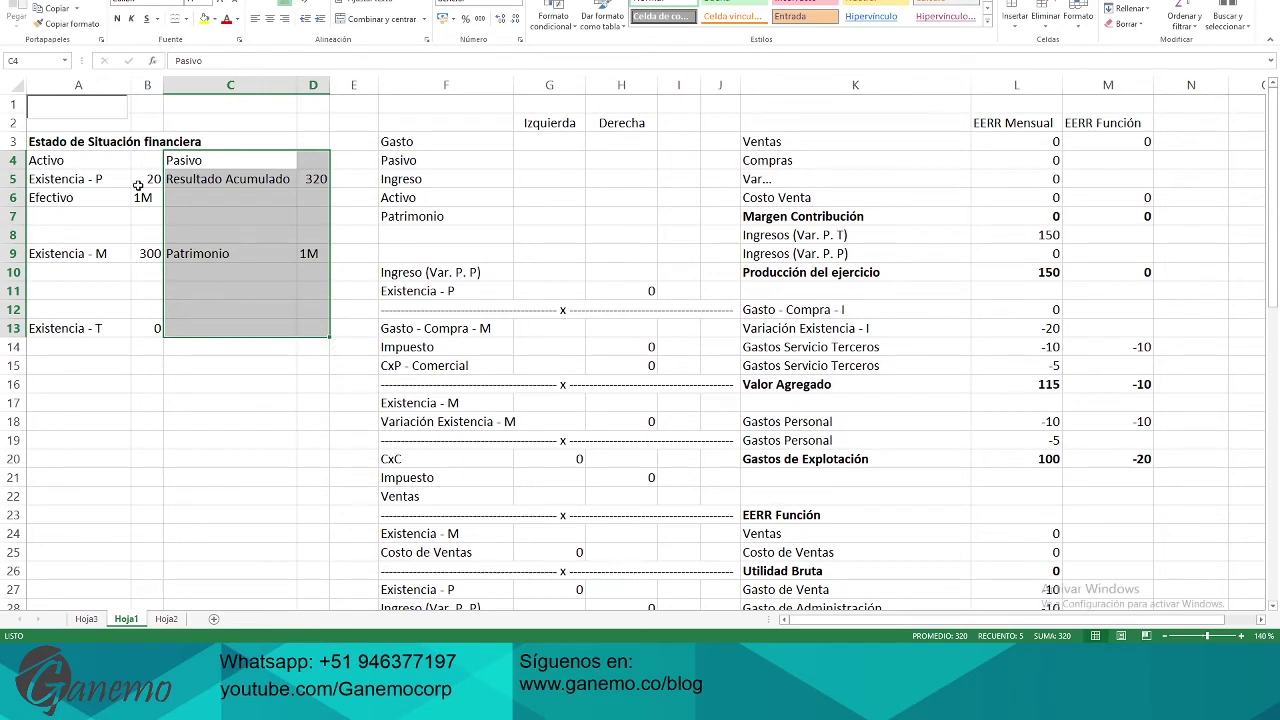
left_click_drag(70, 167, 124, 325)
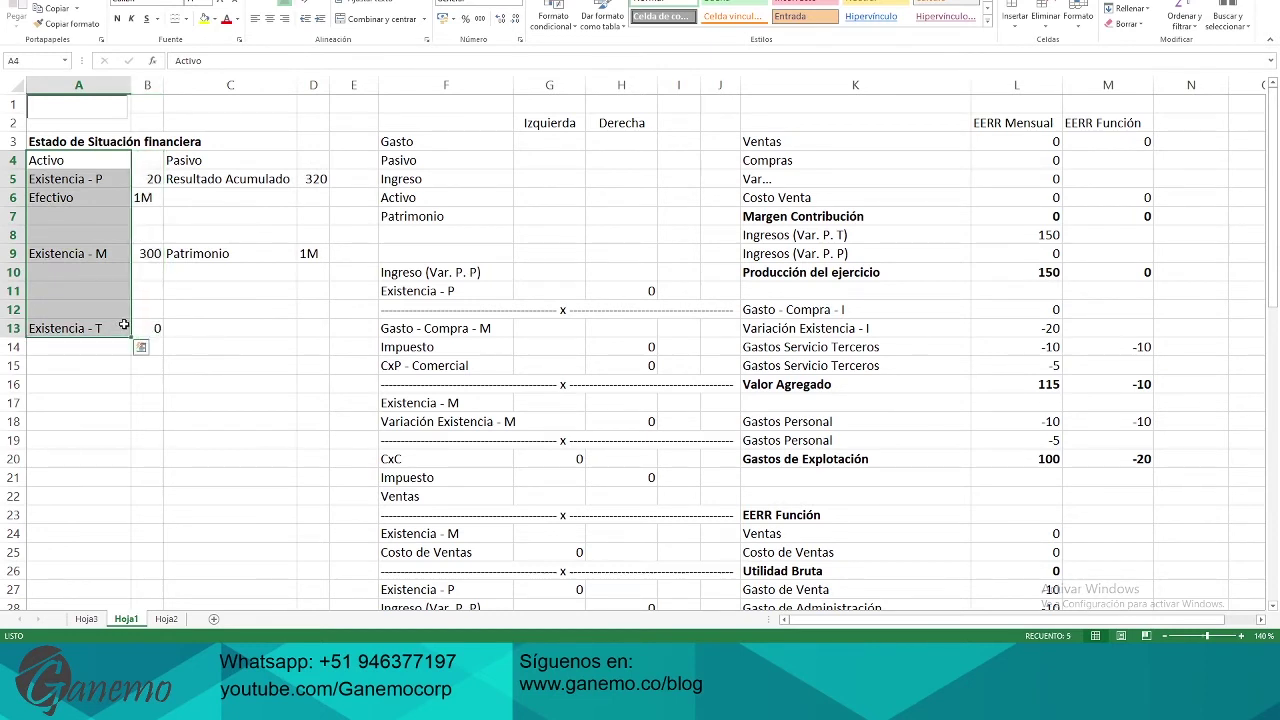
left_click_drag(190, 160, 307, 333)
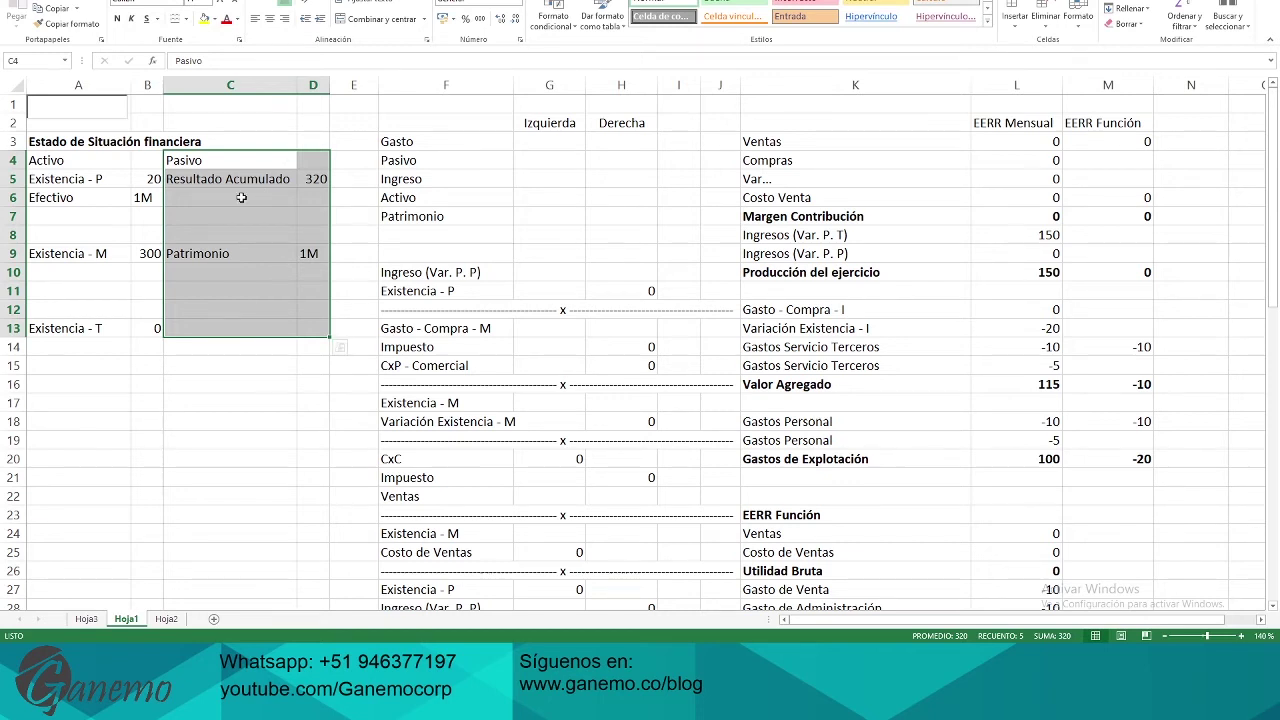
left_click(222, 270)
left_click(51, 161)
left_click_drag(49, 161, 325, 325)
Enter the title "Dinámica Contable" in F1, above the Gasto to Patrimonio list
left_click_drag(548, 123, 630, 123)
left_click(480, 104)
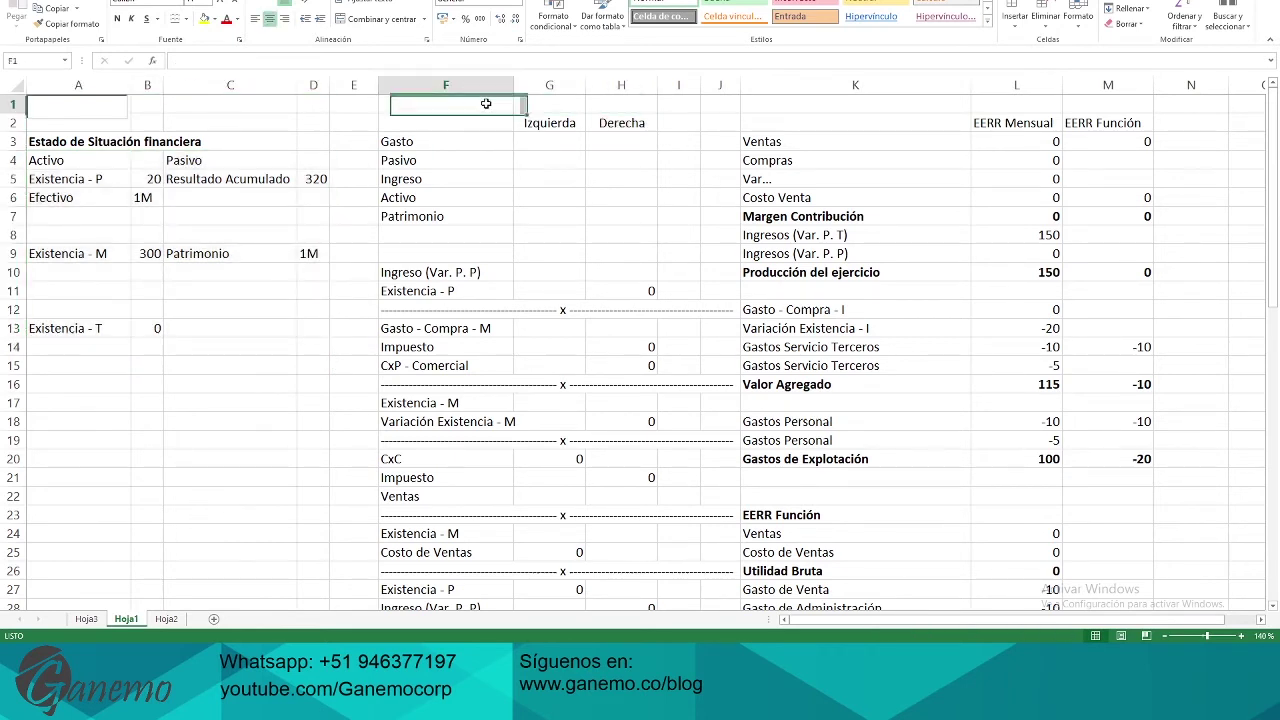
type("Dinámi")
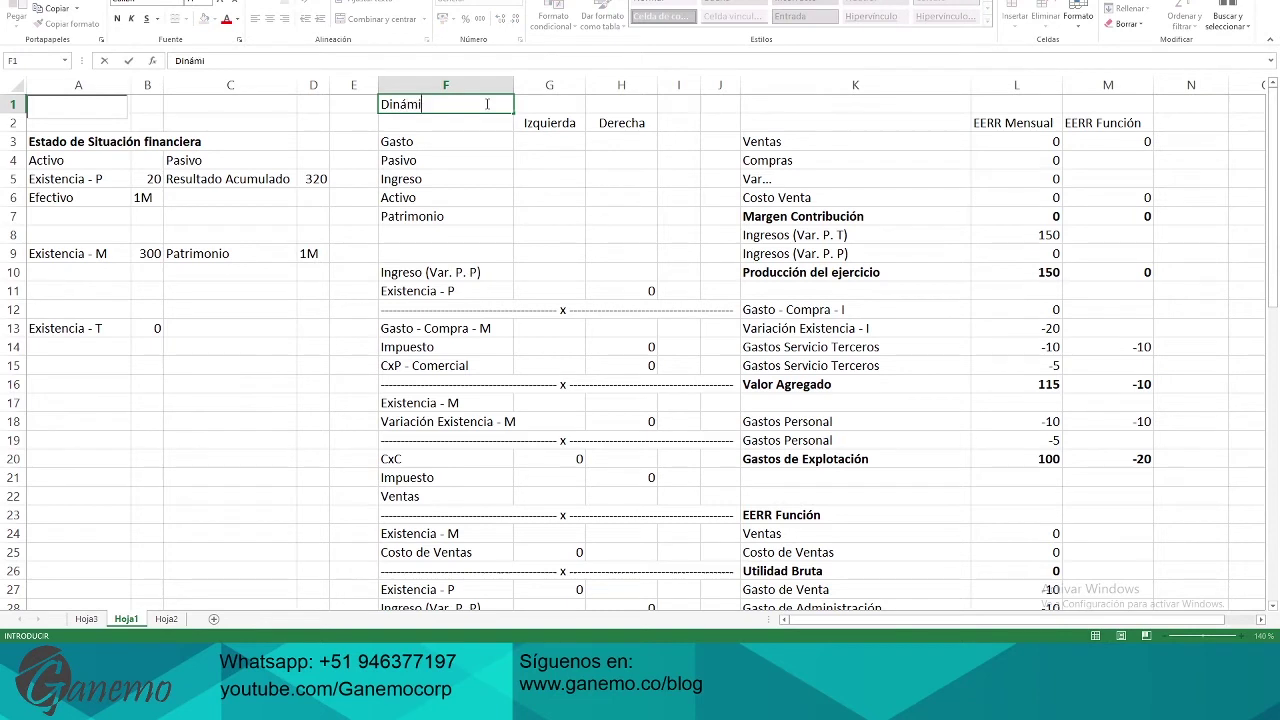
type("ca Contable")
key("Return")
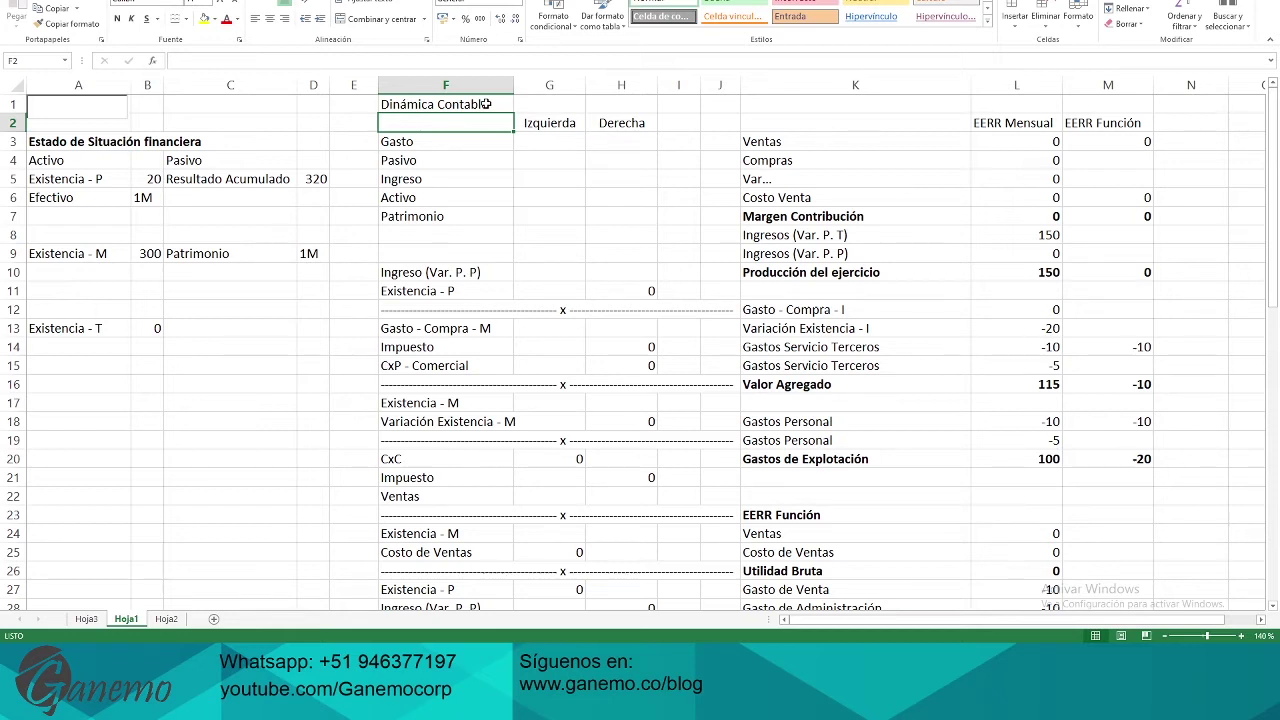
Examine the Dinámica Contable table, relating its Activo row to the statement's assets and to the Izquierda and Derecha columns
left_click_drag(366, 105, 675, 232)
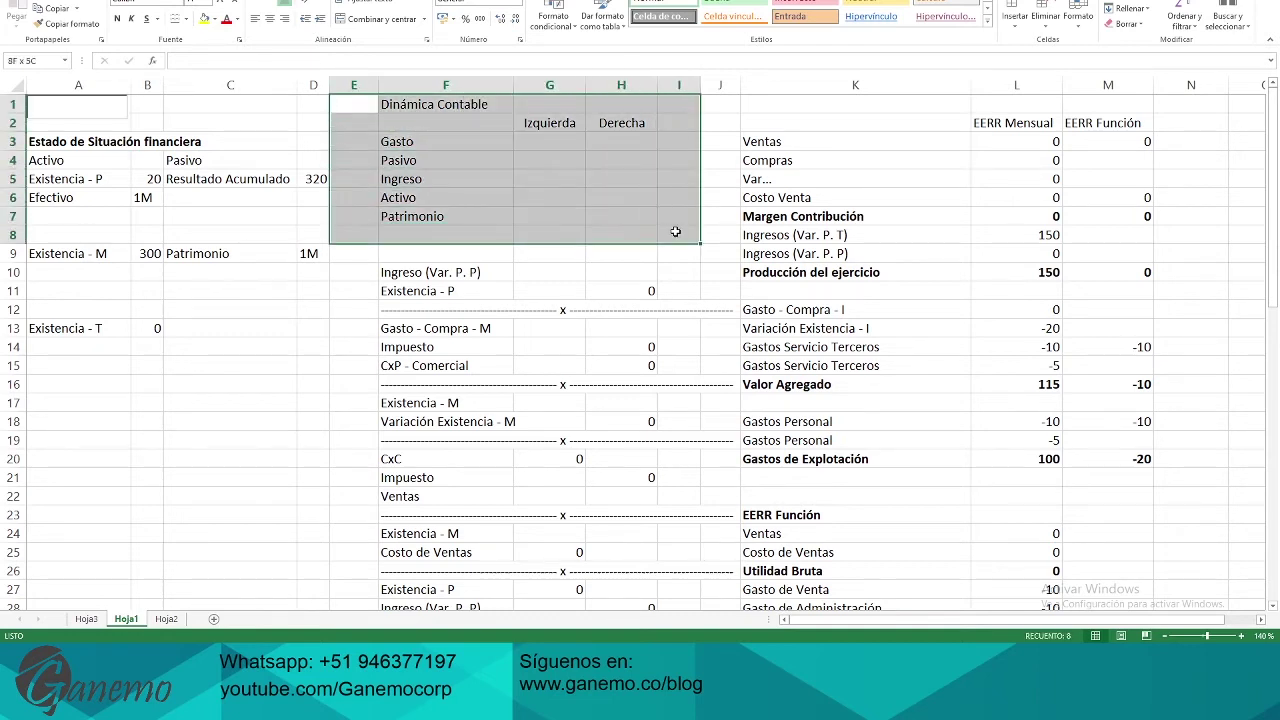
left_click(675, 232)
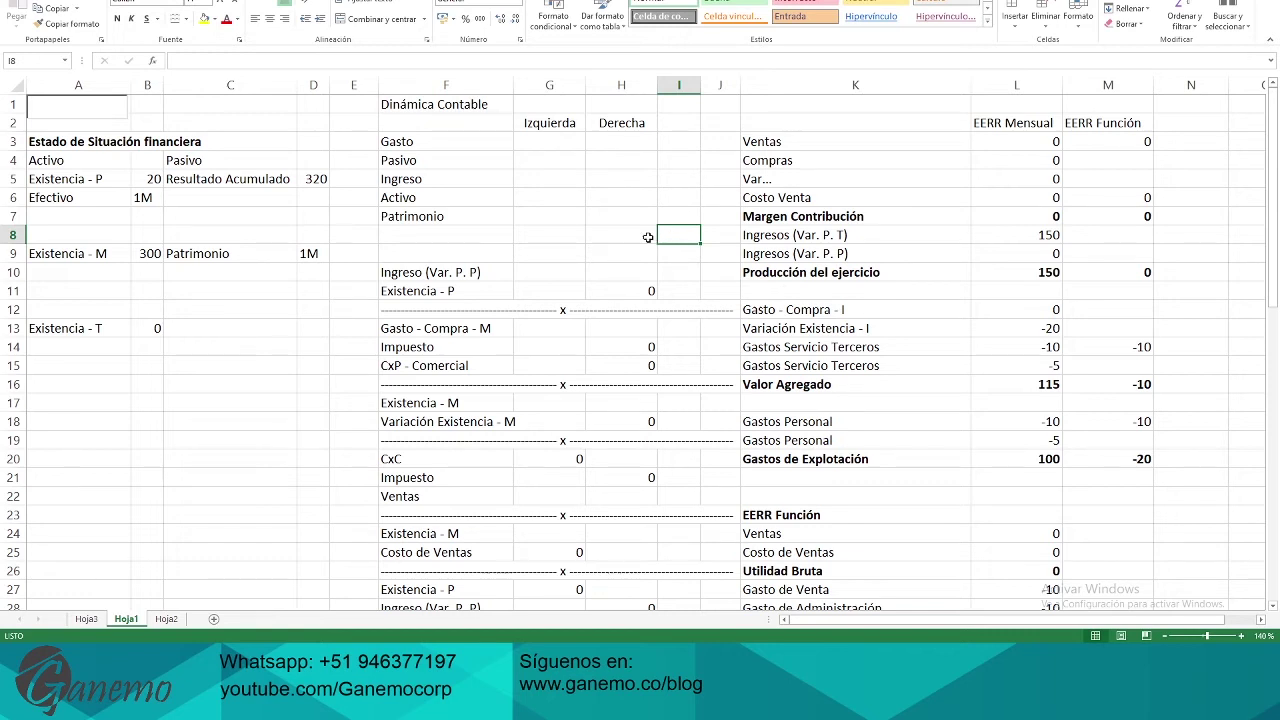
left_click(476, 200)
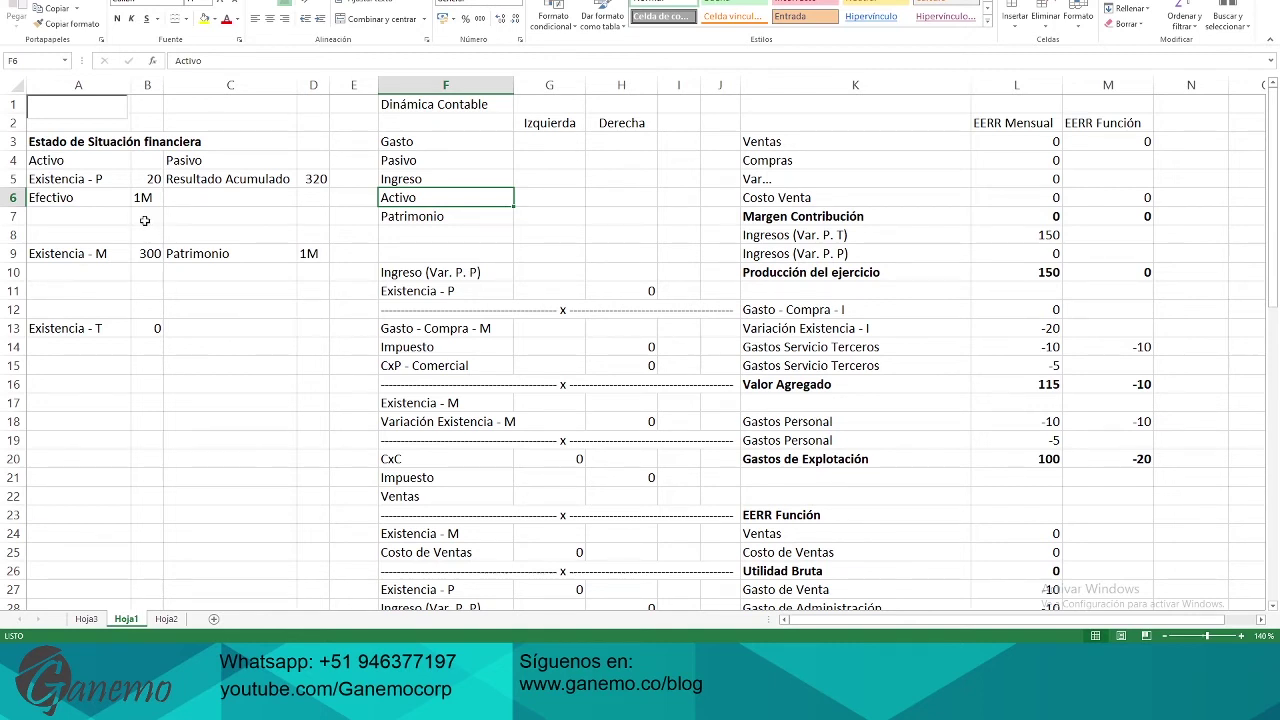
left_click_drag(52, 162, 156, 328)
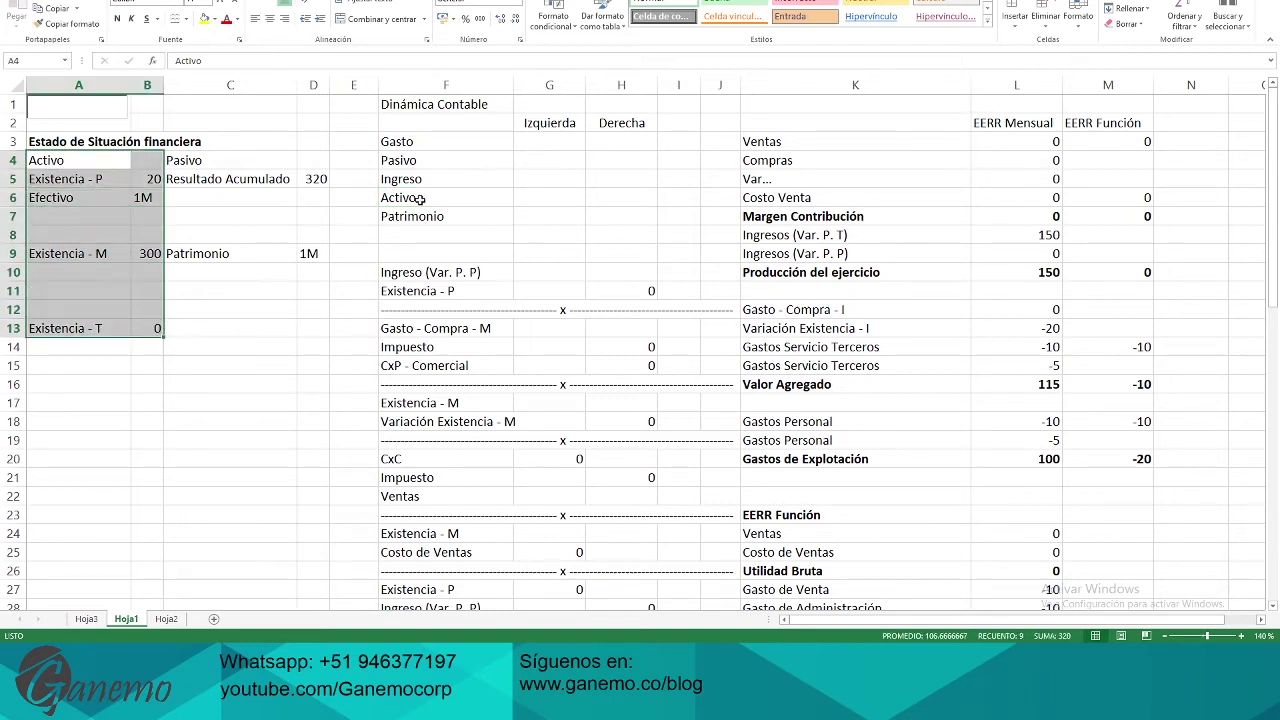
left_click(465, 197)
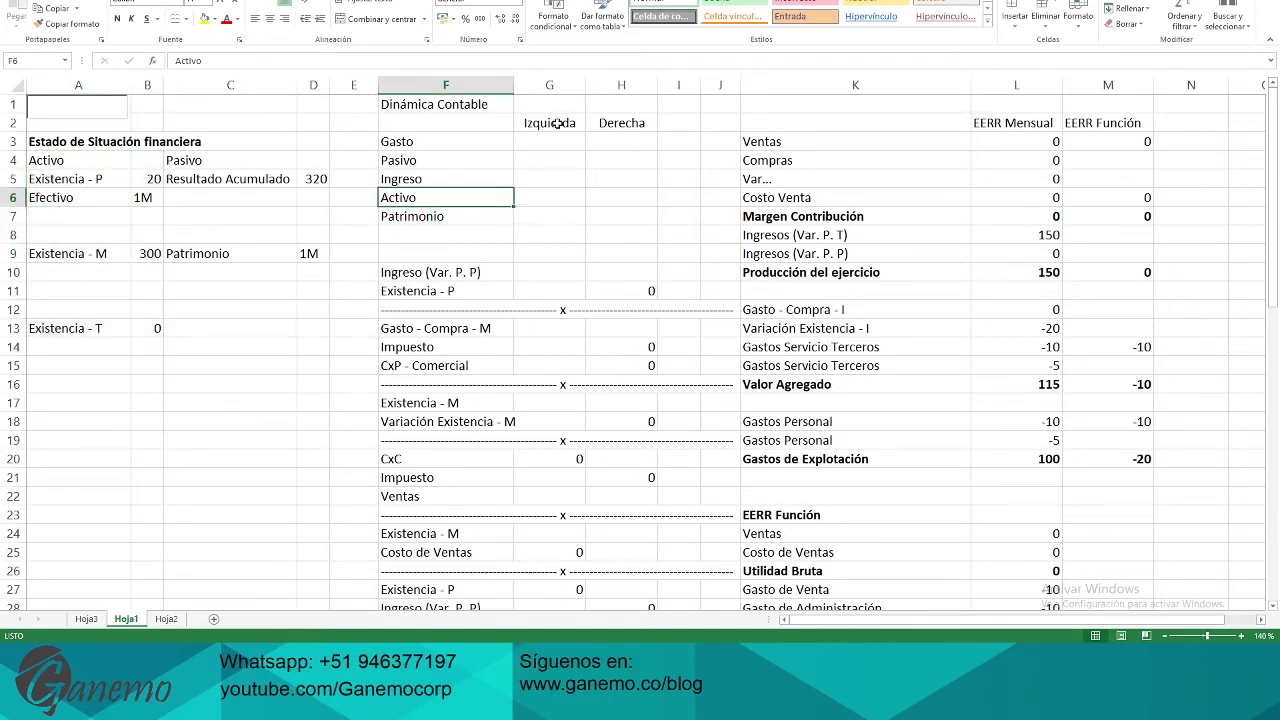
left_click_drag(558, 123, 553, 220)
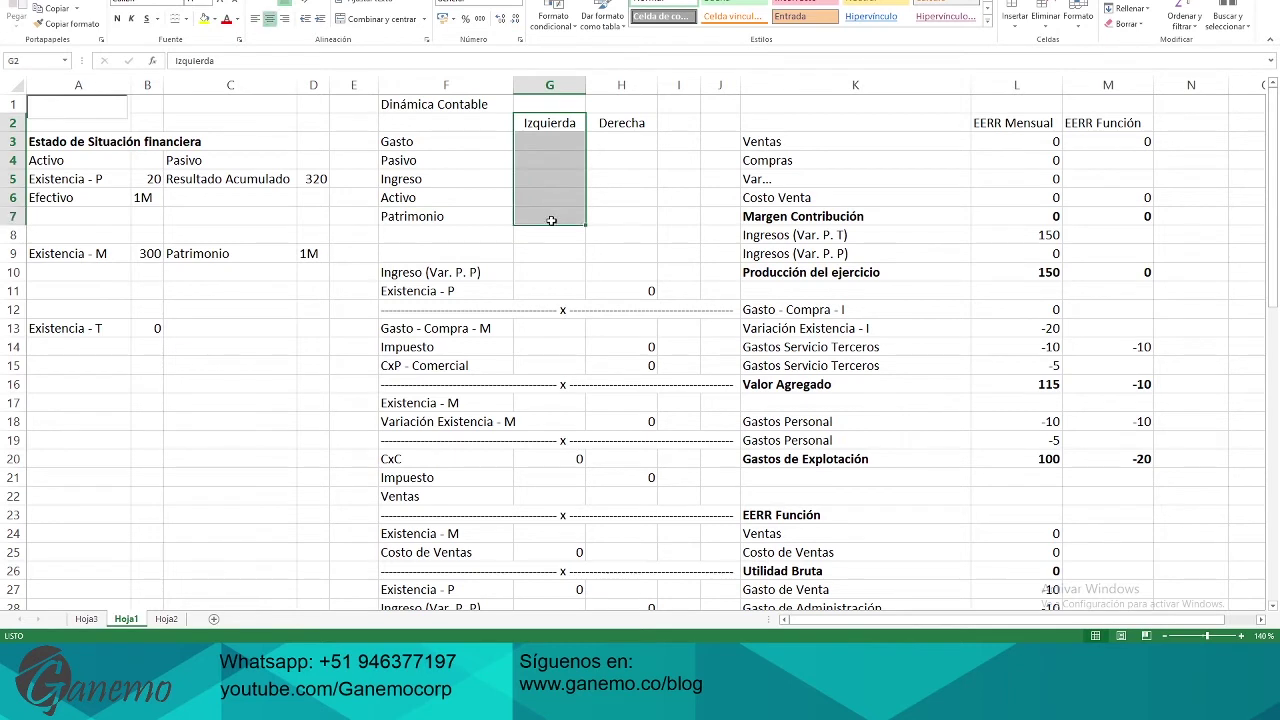
left_click_drag(549, 125, 544, 220)
left_click_drag(621, 122, 620, 222)
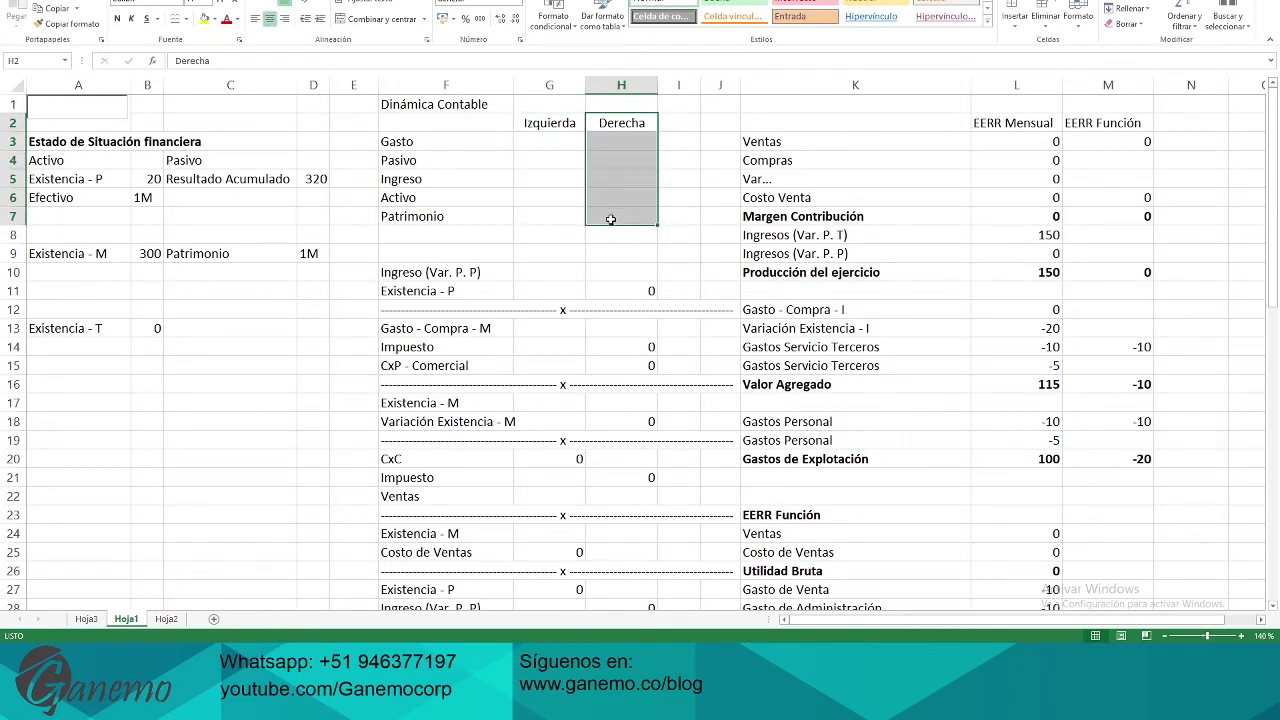
Enter the headings "Debe" in G1 above Izquierda and "Haber" in H1 above Derecha
left_click(555, 107)
type("Debe")
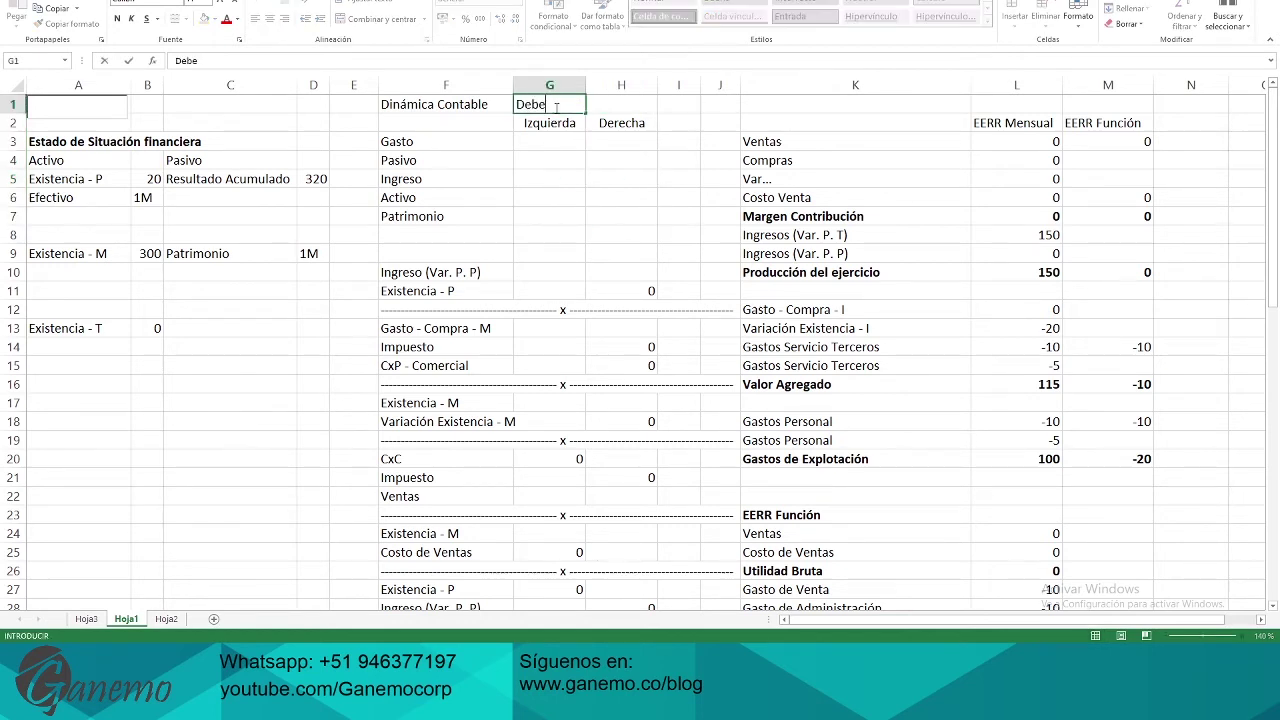
key("Return")
key("Up")
key("Right")
type("Haber")
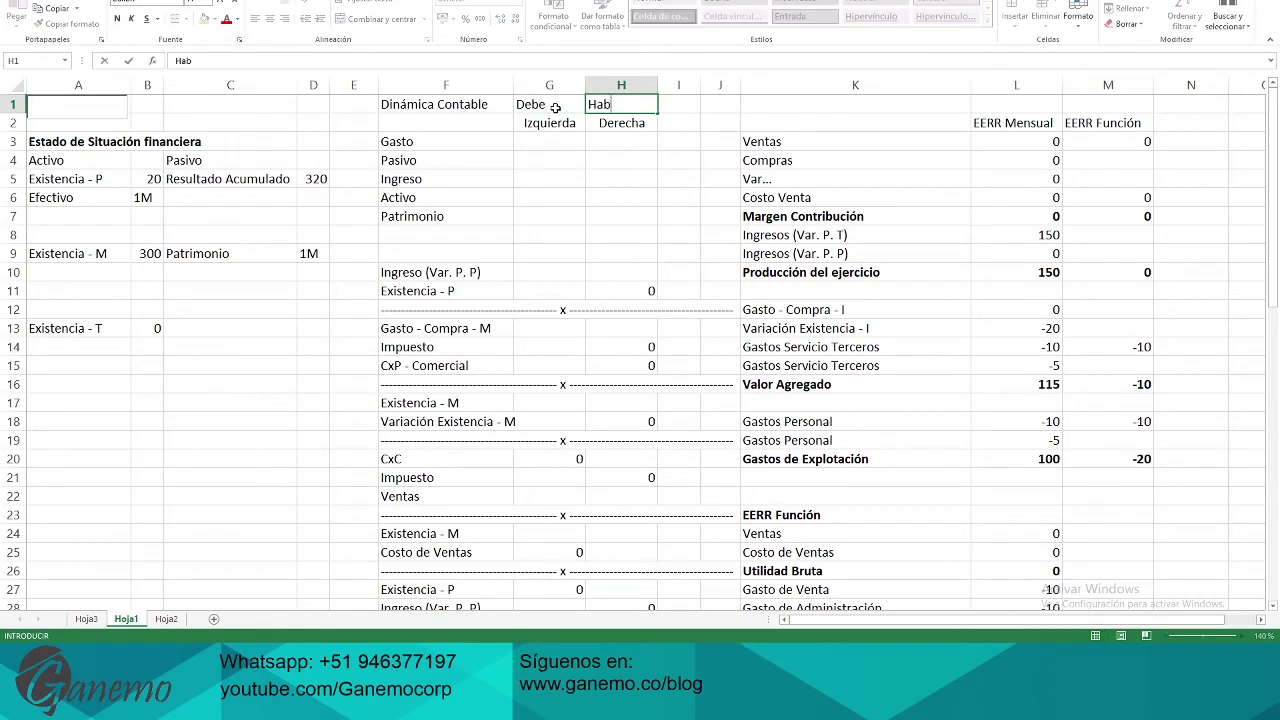
key("Return")
Center the Debe and Haber headings in G1:H1 and make them bold
left_click(555, 107)
key("shift+Right")
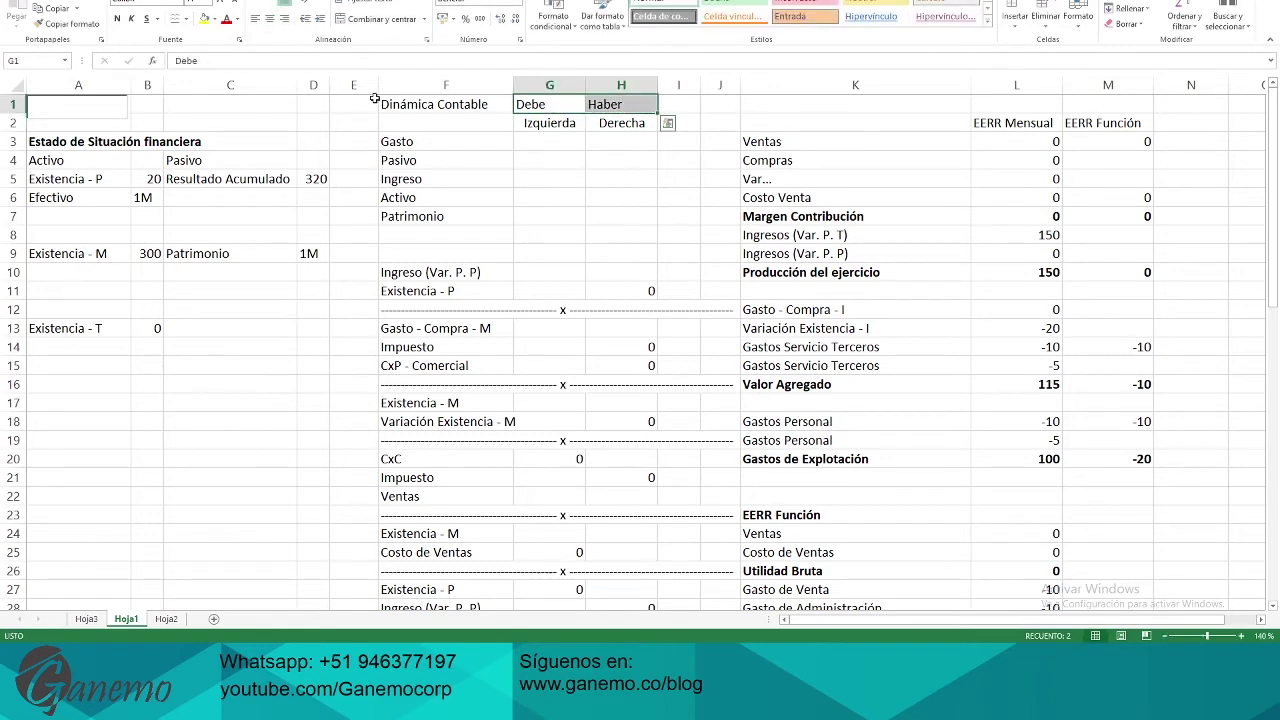
left_click(269, 18)
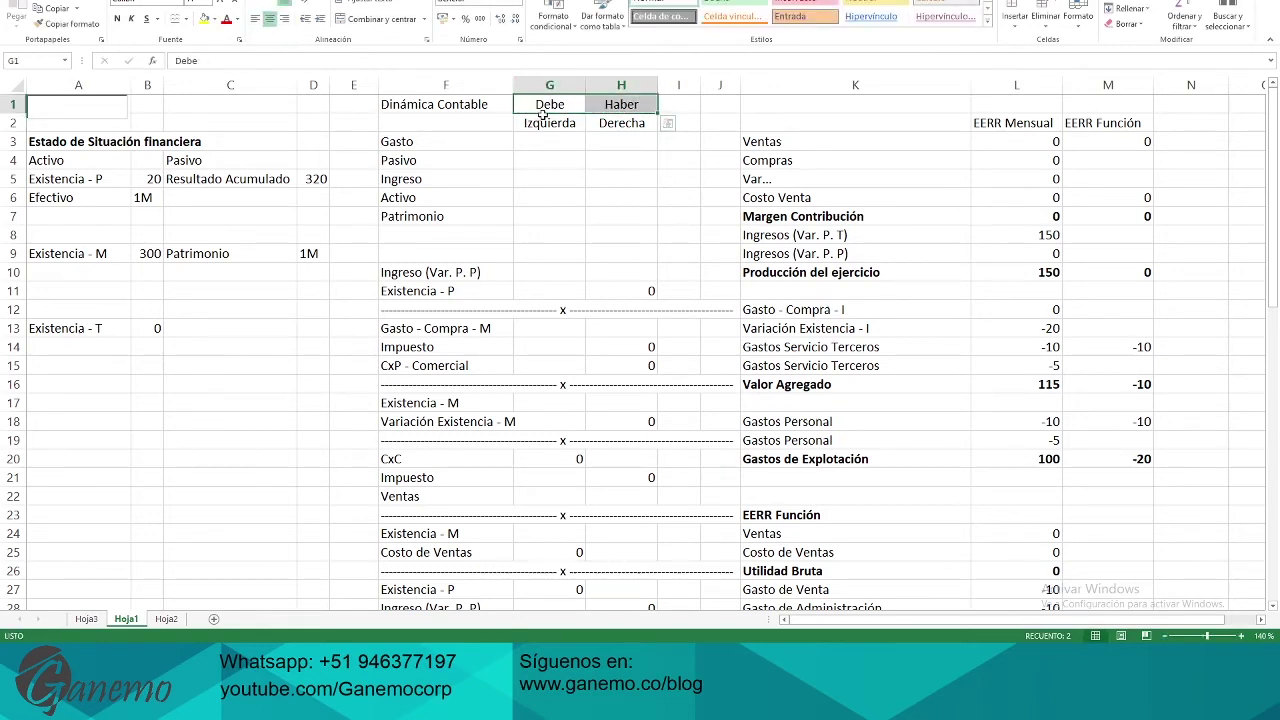
key("ctrl+n")
left_click(549, 122)
left_click(550, 172)
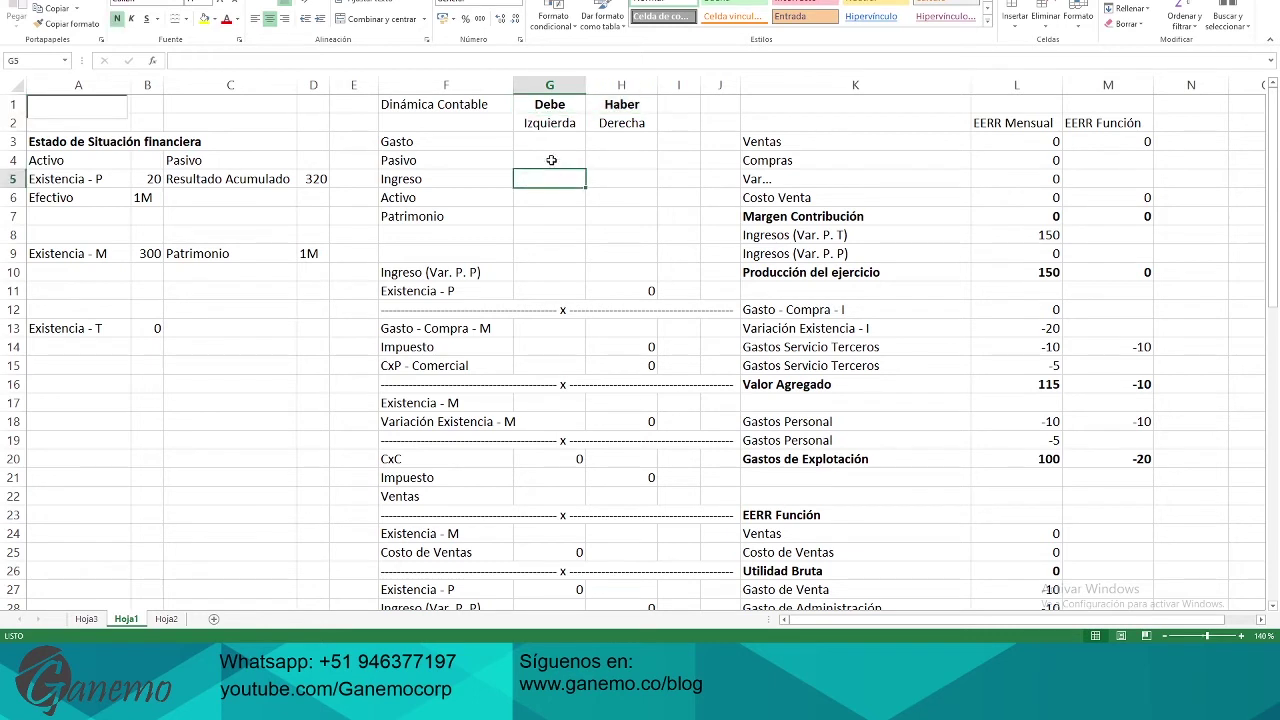
Review the Debe and Haber columns and enter "+" for Activo under Debe in G6
left_click(633, 106)
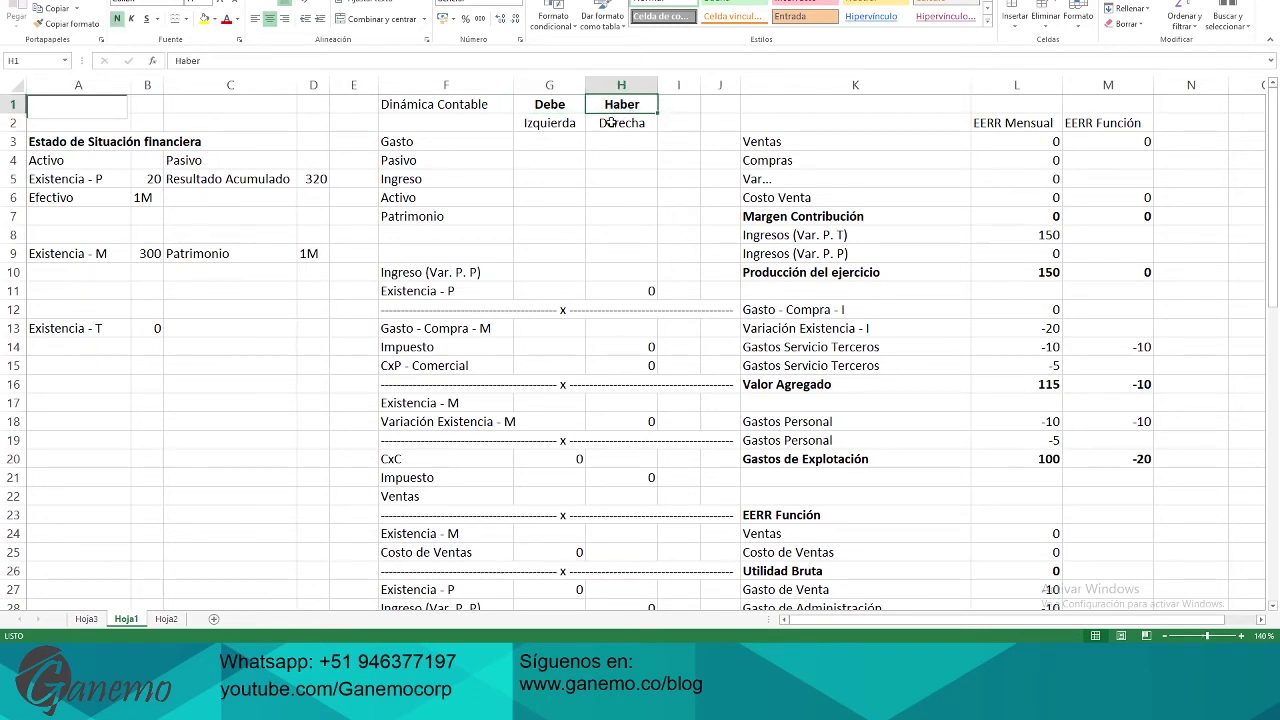
left_click(556, 103)
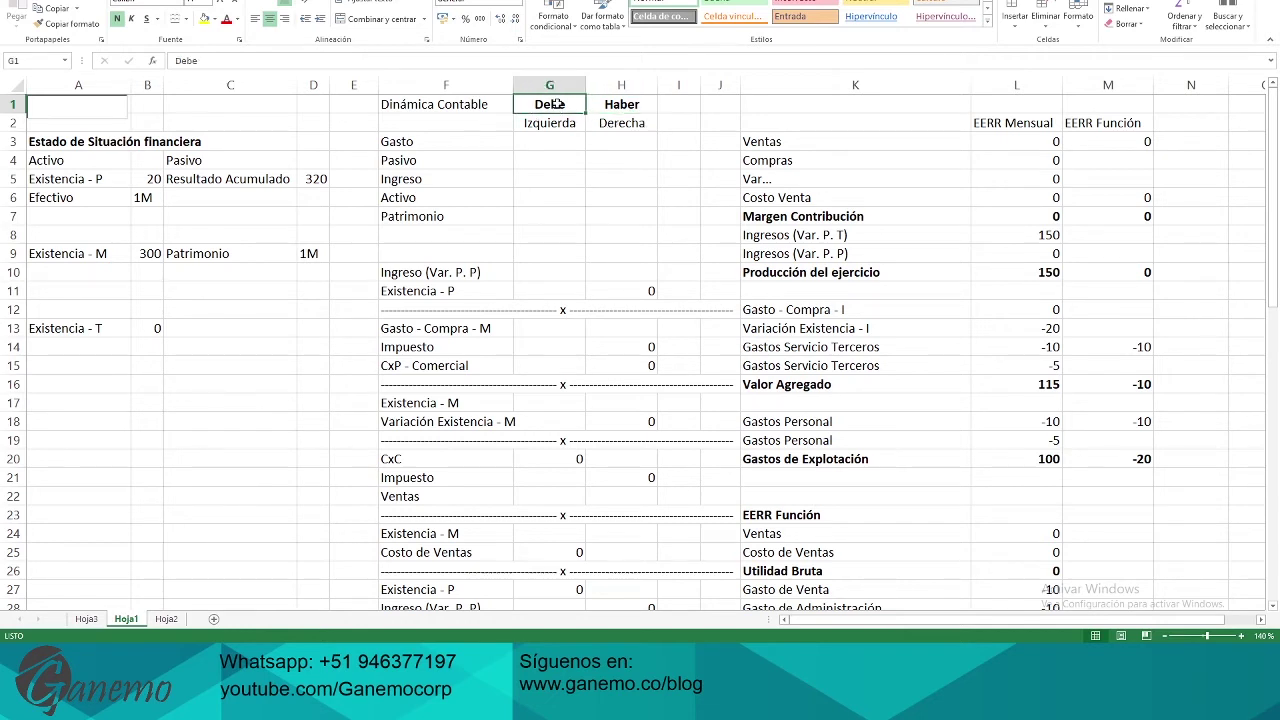
left_click_drag(556, 103, 549, 215)
left_click_drag(616, 106, 625, 216)
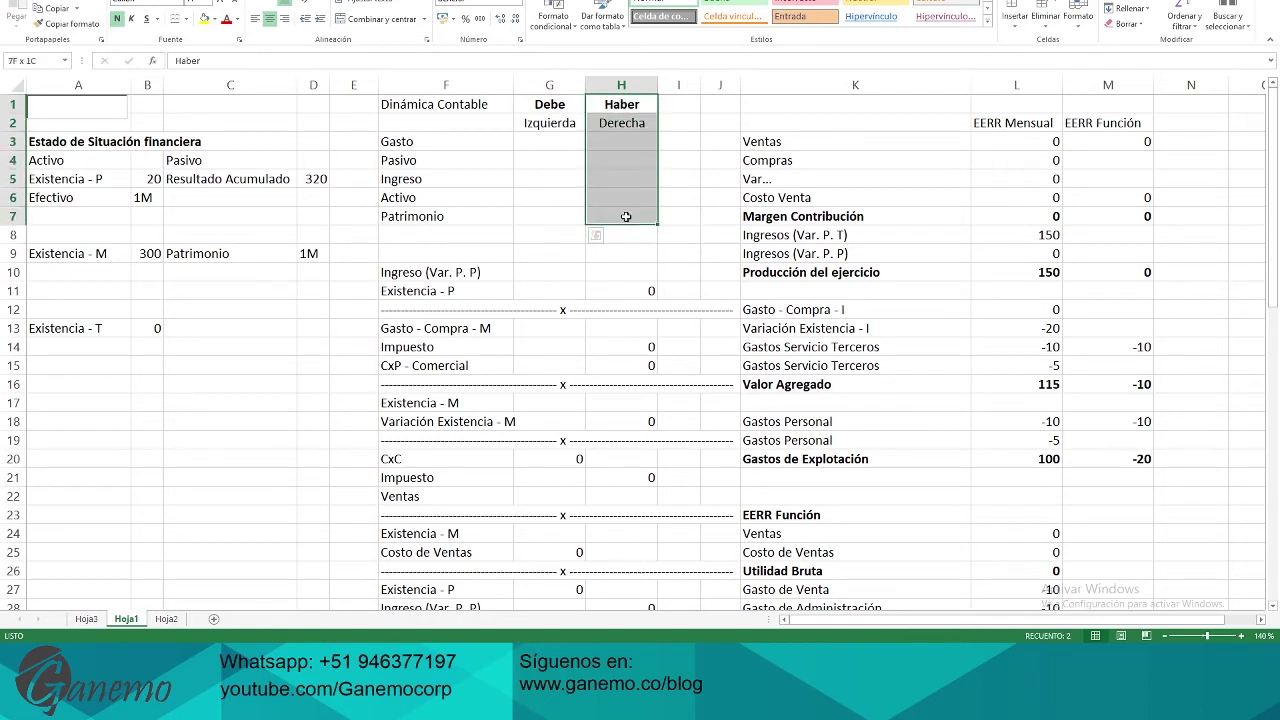
left_click(418, 197)
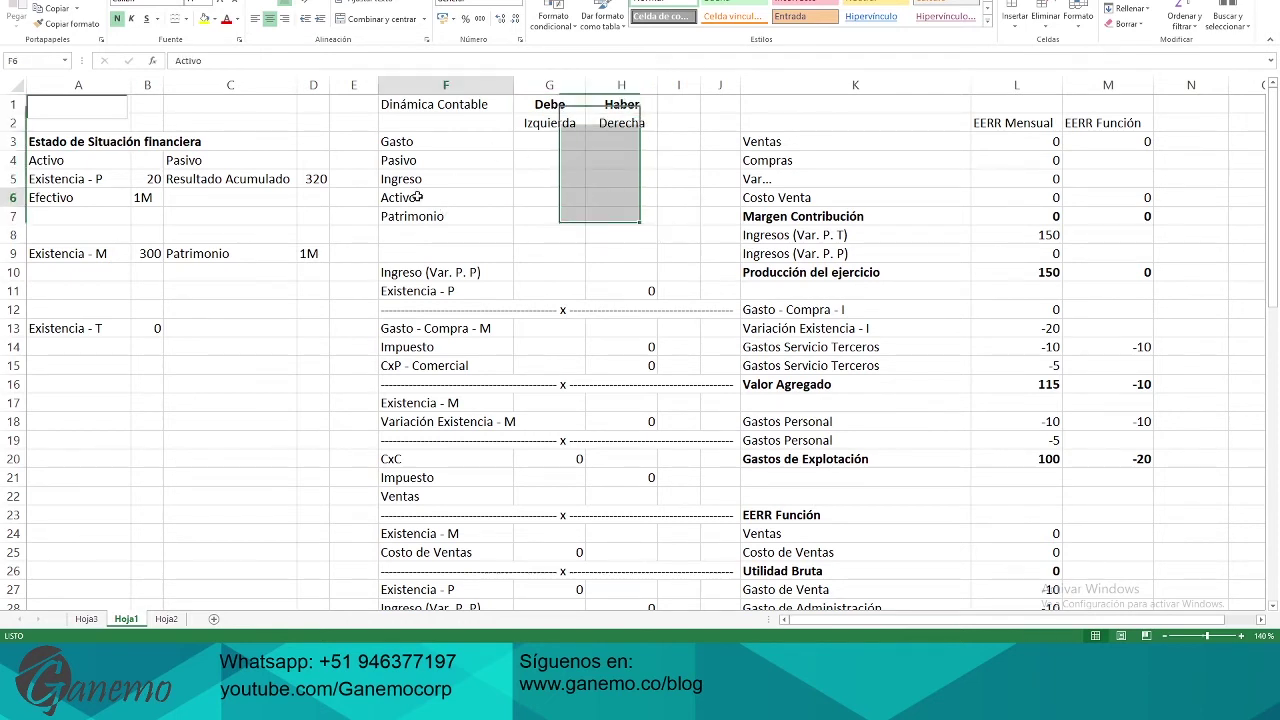
left_click(530, 201)
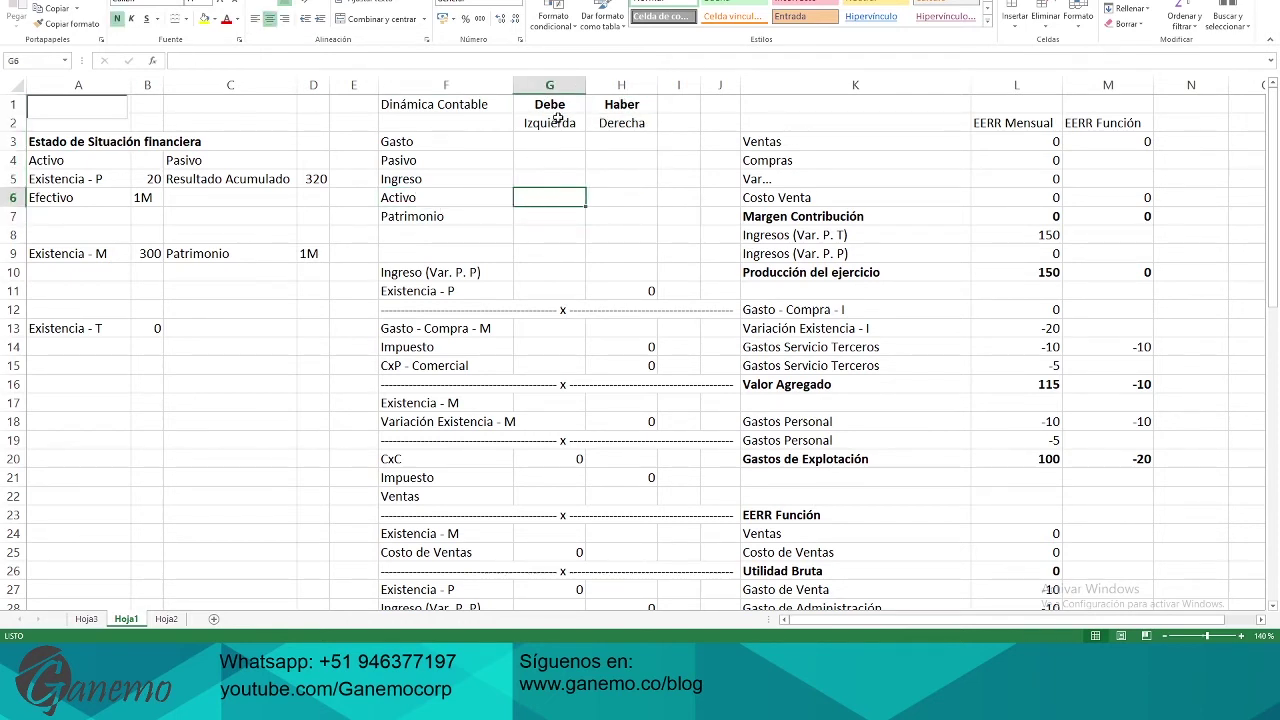
type("+")
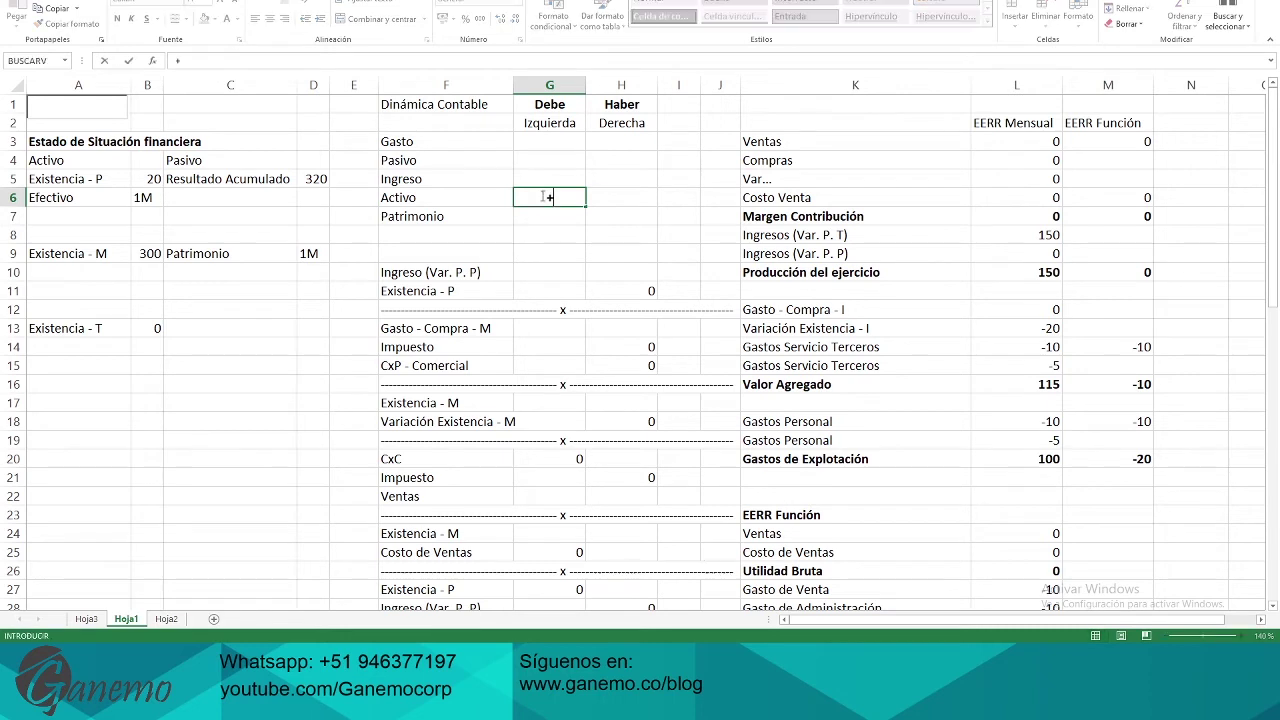
key("Return")
left_click(485, 200)
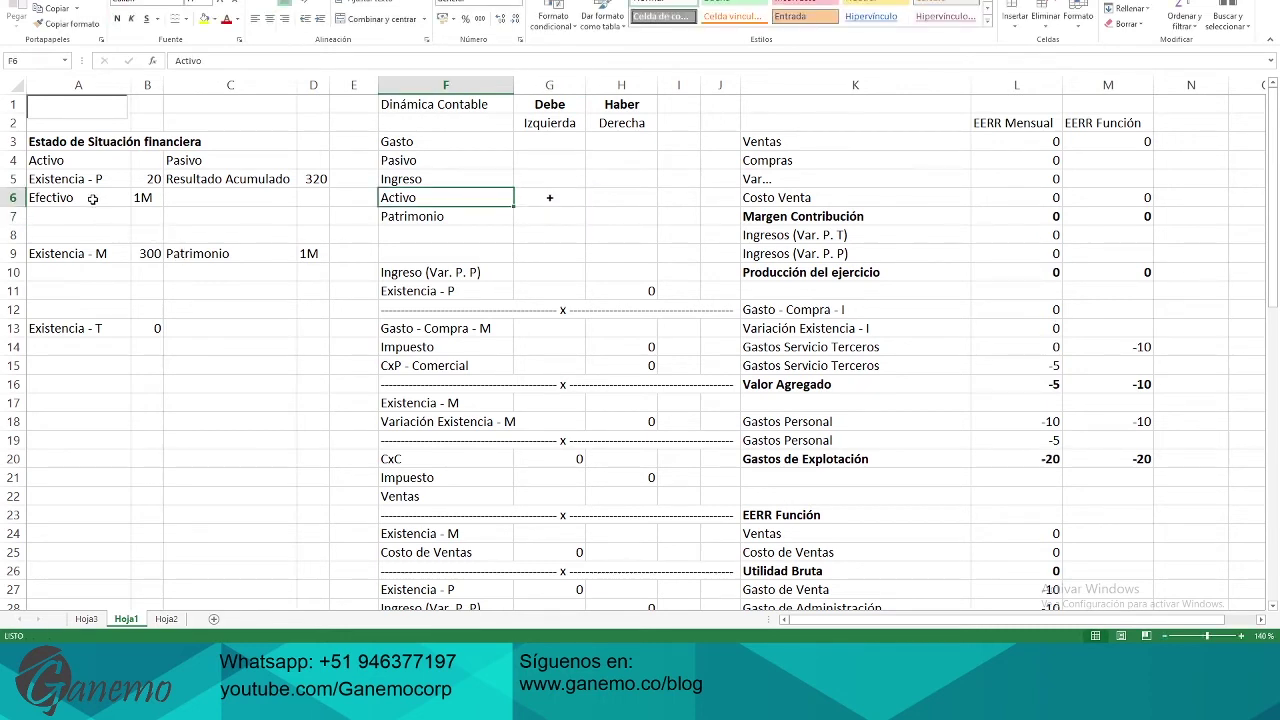
Review the Efectivo asset in A6:B6 and enter "-" for Activo under Haber in H6
left_click_drag(89, 200, 138, 200)
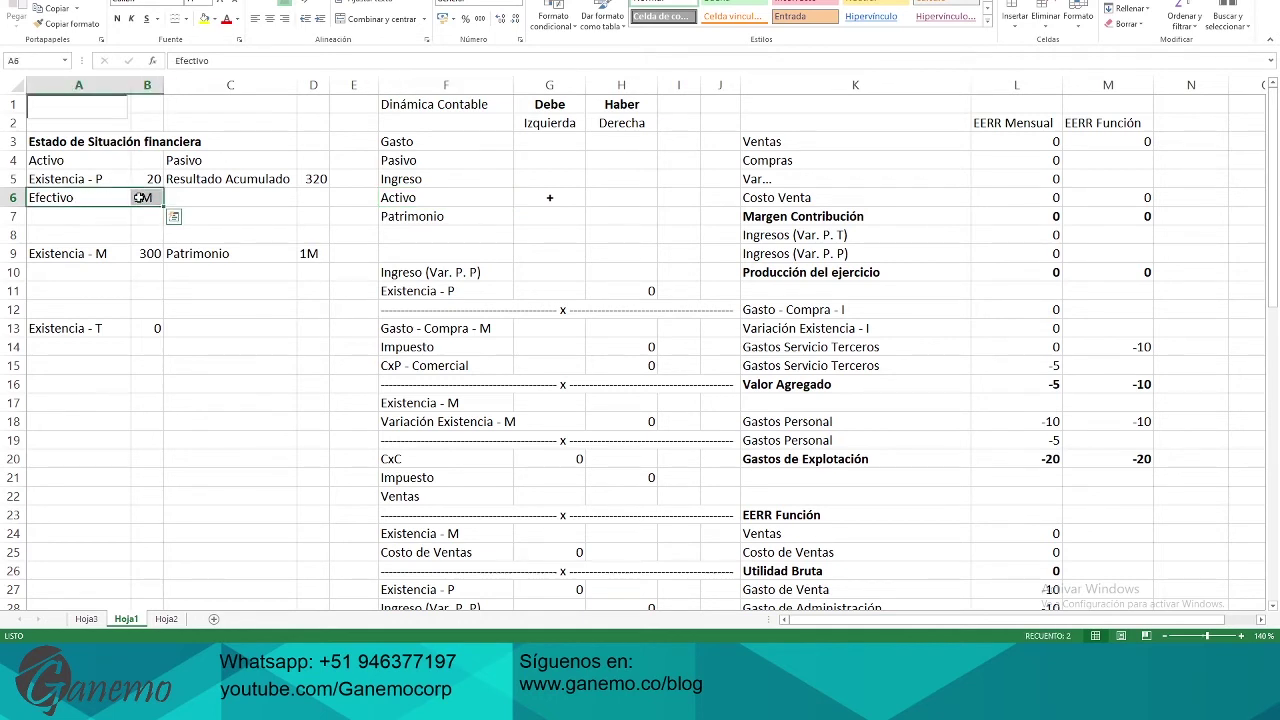
left_click(145, 205)
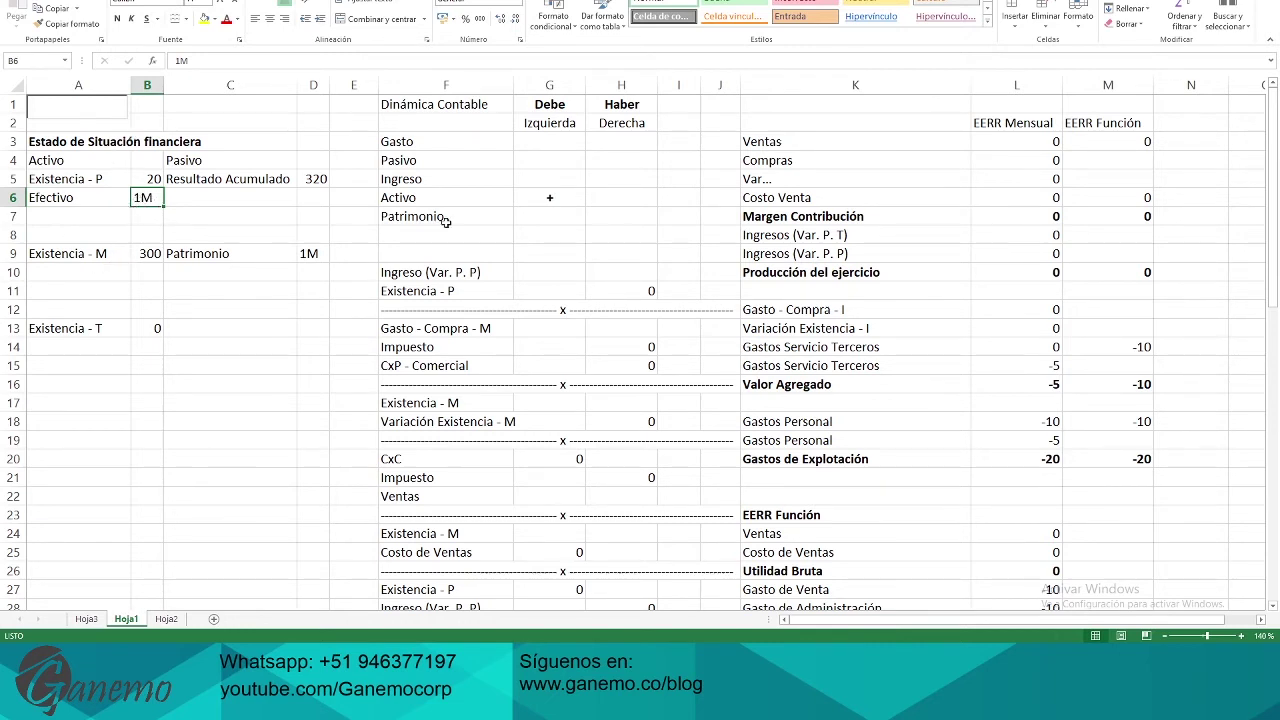
left_click(628, 200)
type("-")
key("Return")
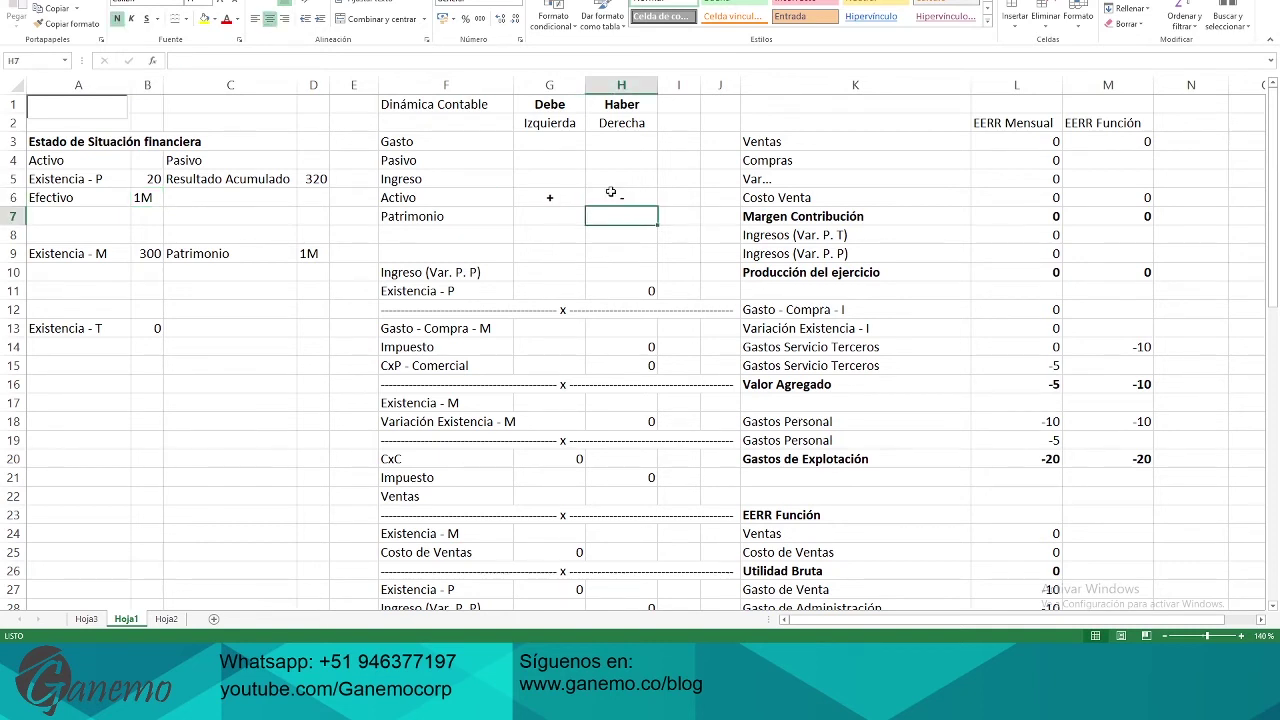
Fill in the Pasivo row with "-" under Debe in G4 and "+" under Haber in H4
left_click(550, 164)
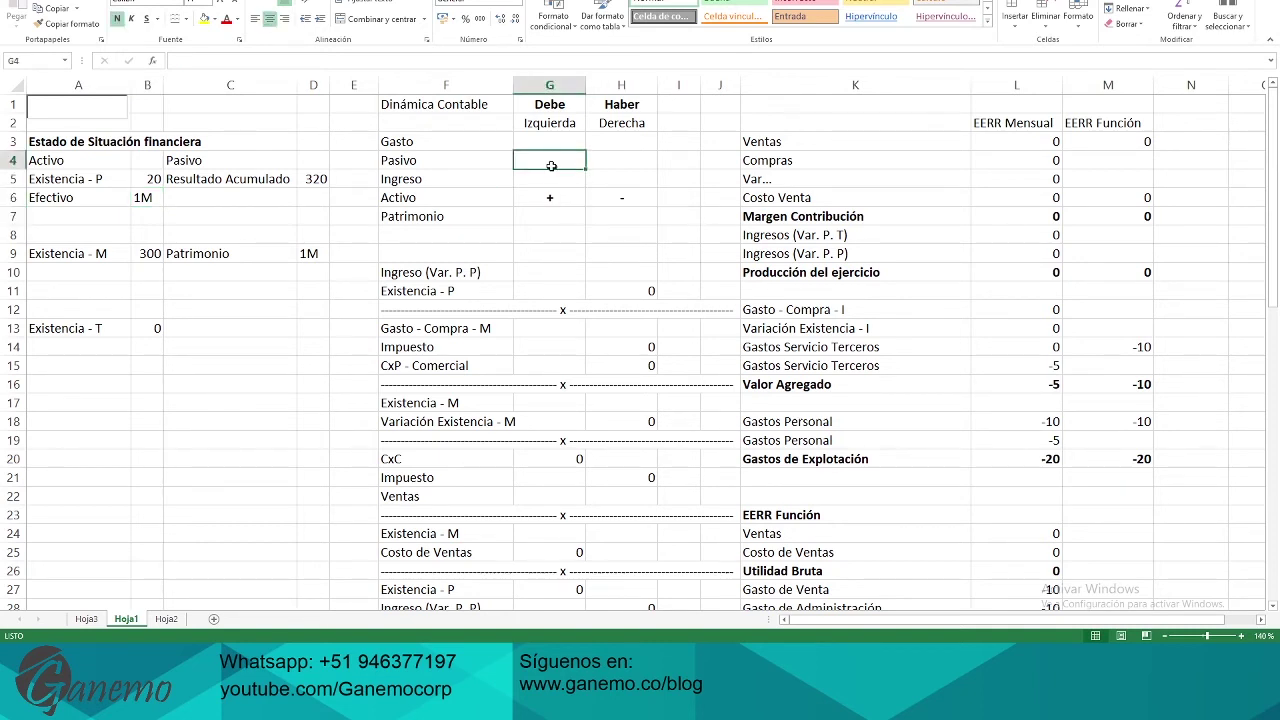
key("Right")
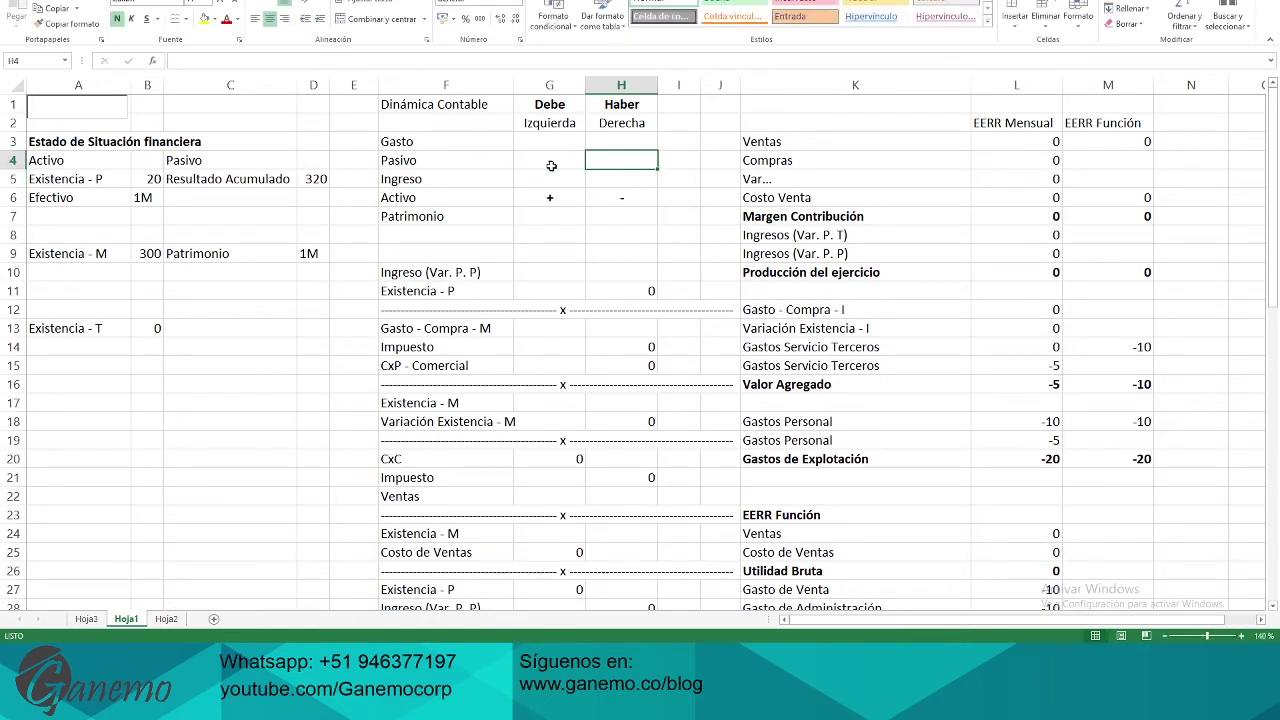
type("+")
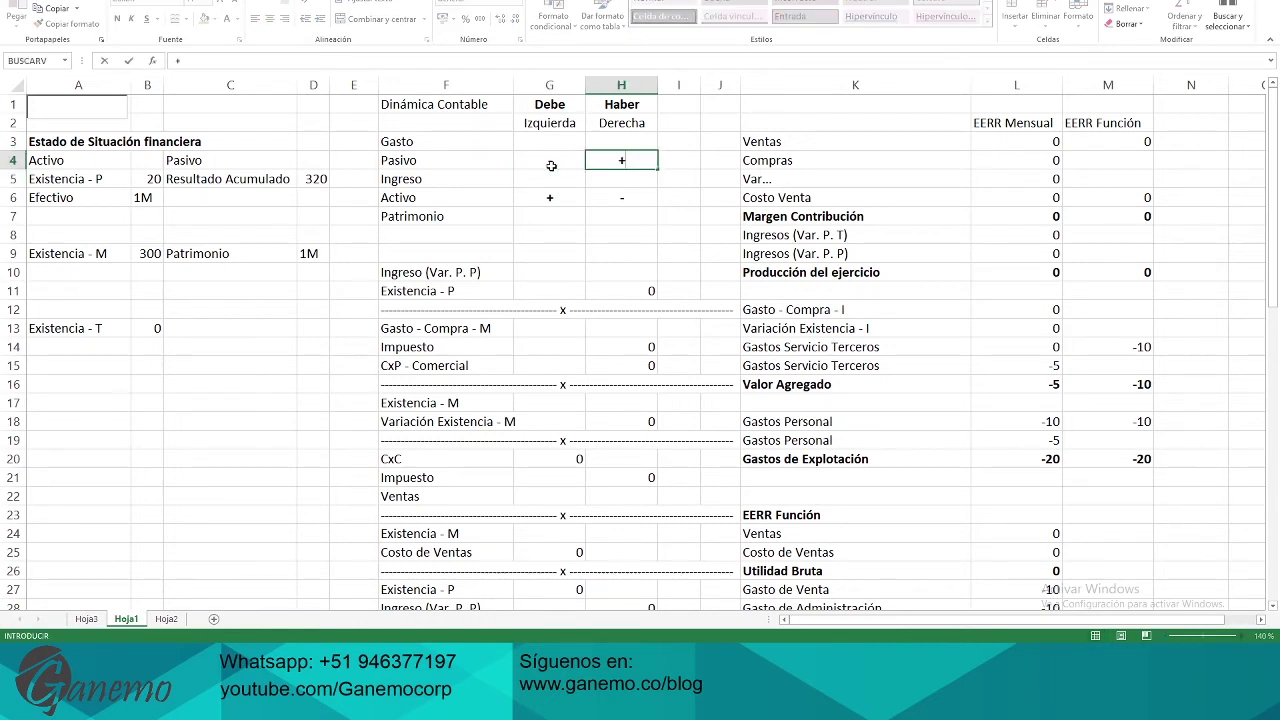
key("Return")
left_click(470, 251)
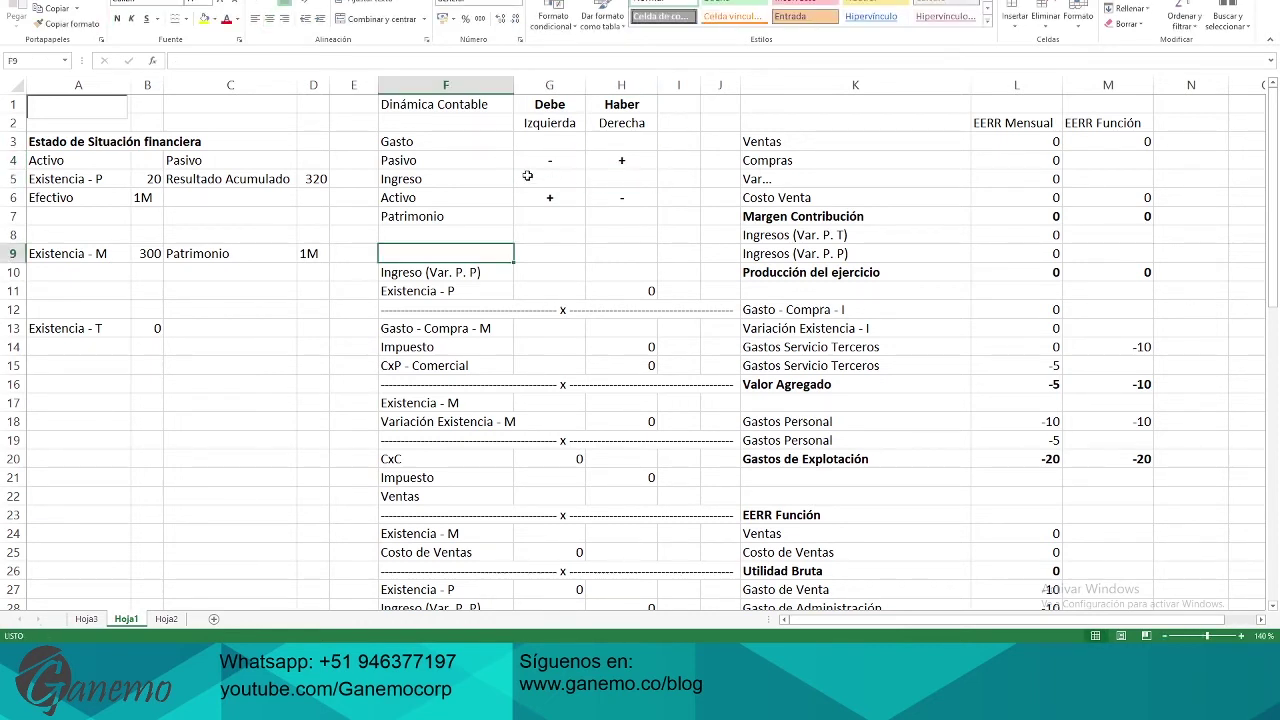
Compare Patrimonio with Pasivo and enter "-" under Debe in G7 and "+" under Haber in H7
left_click(470, 215)
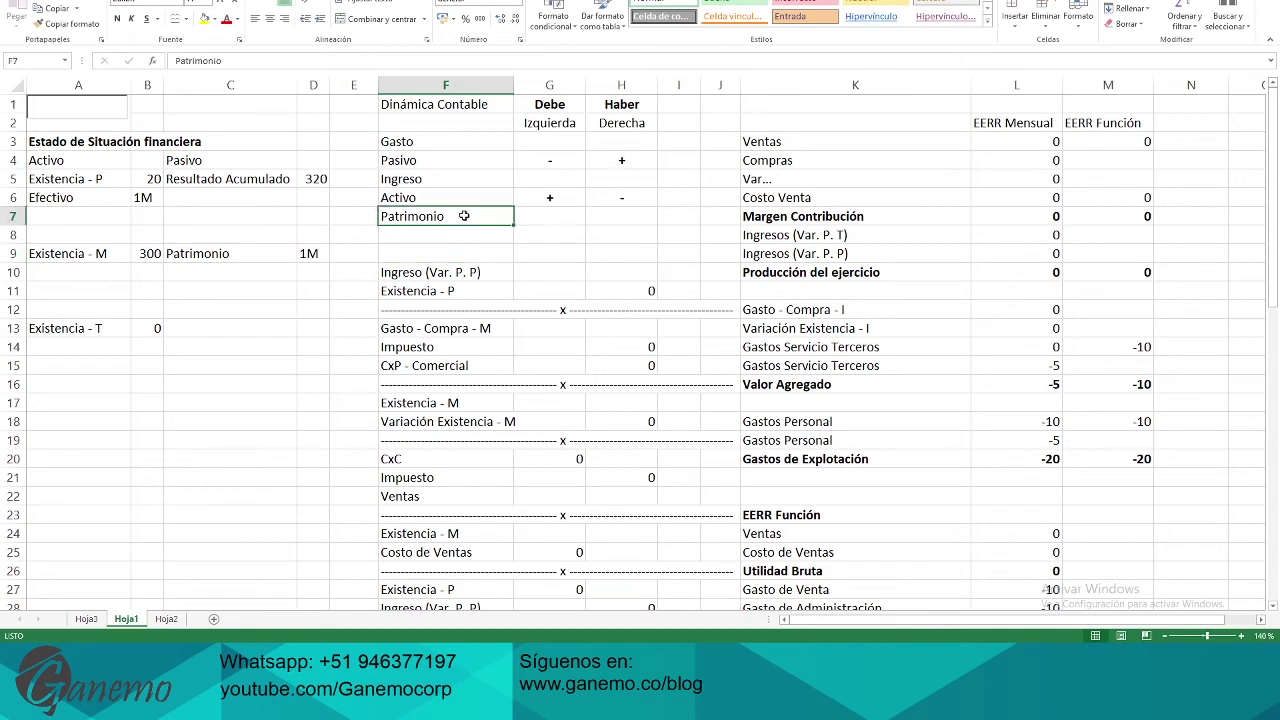
left_click(446, 160)
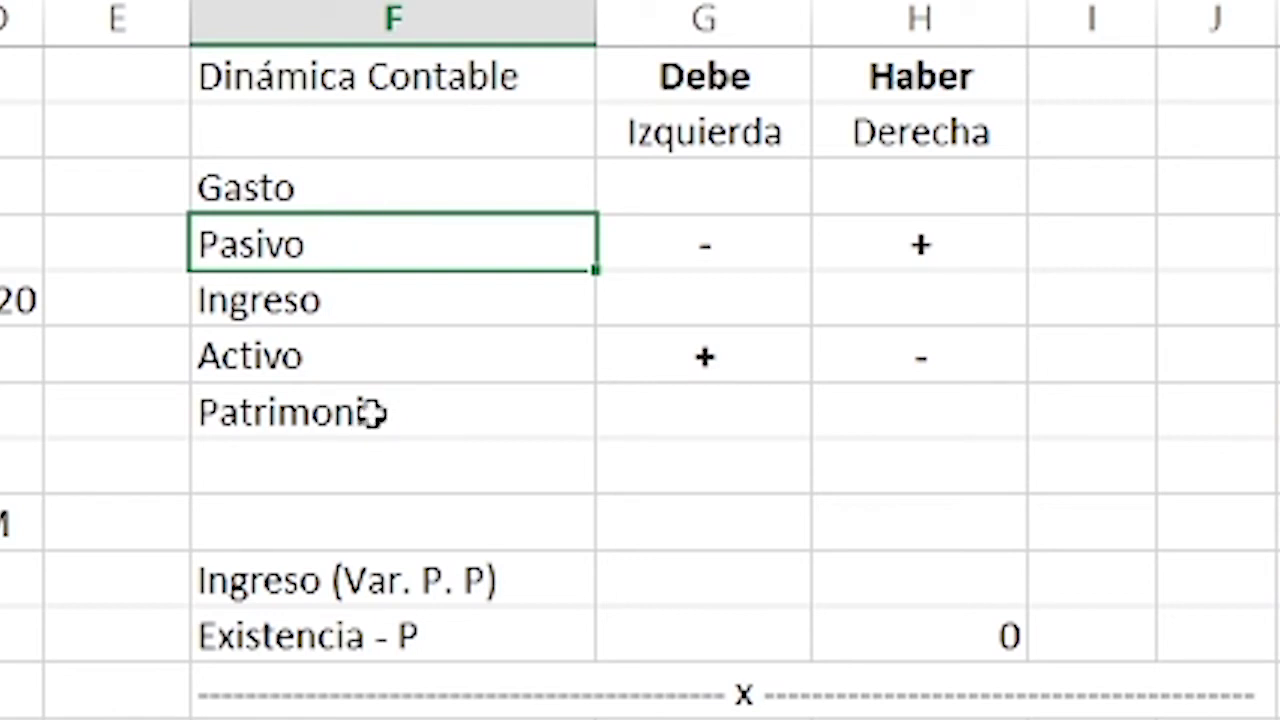
left_click(372, 412)
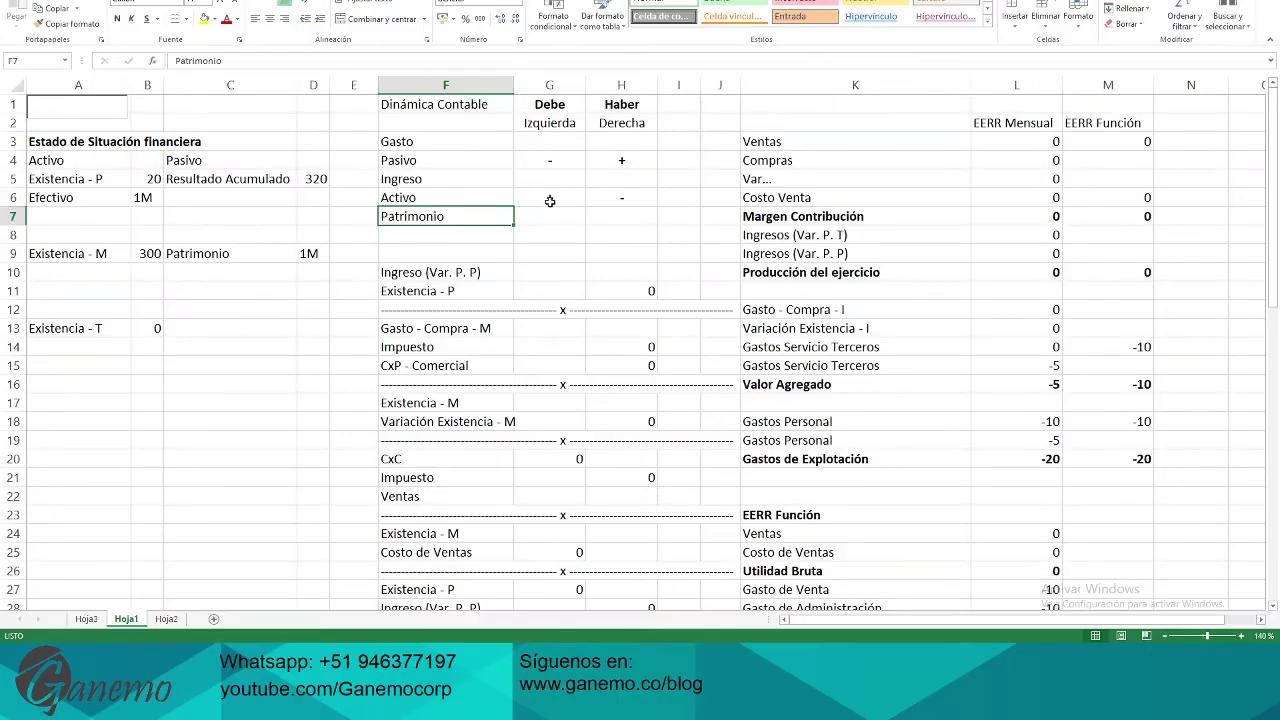
left_click(712, 414)
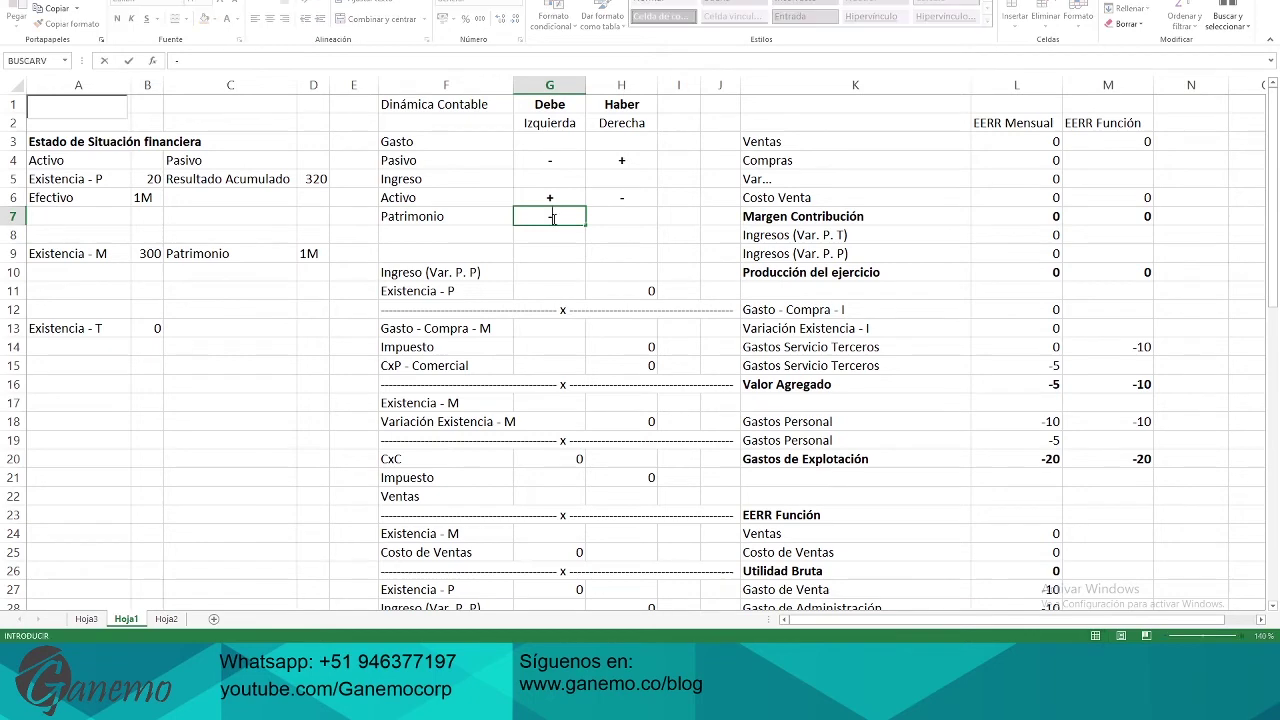
key("Right")
type("+")
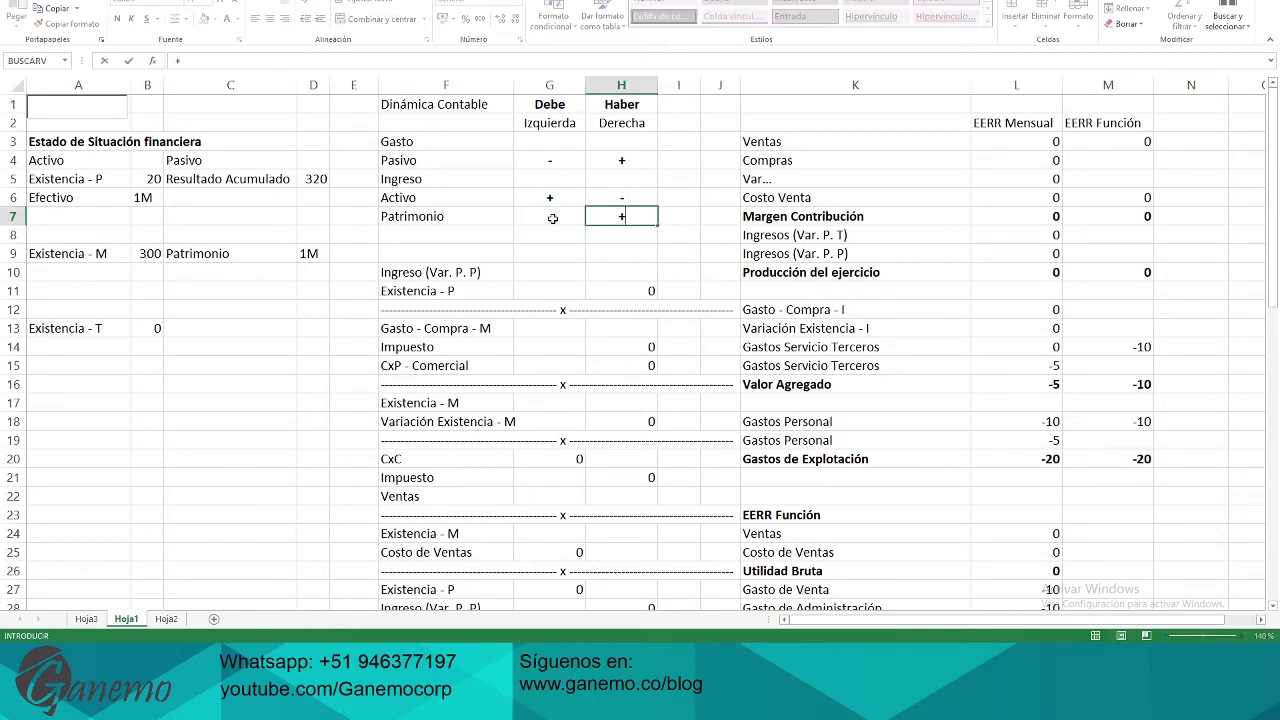
key("Return")
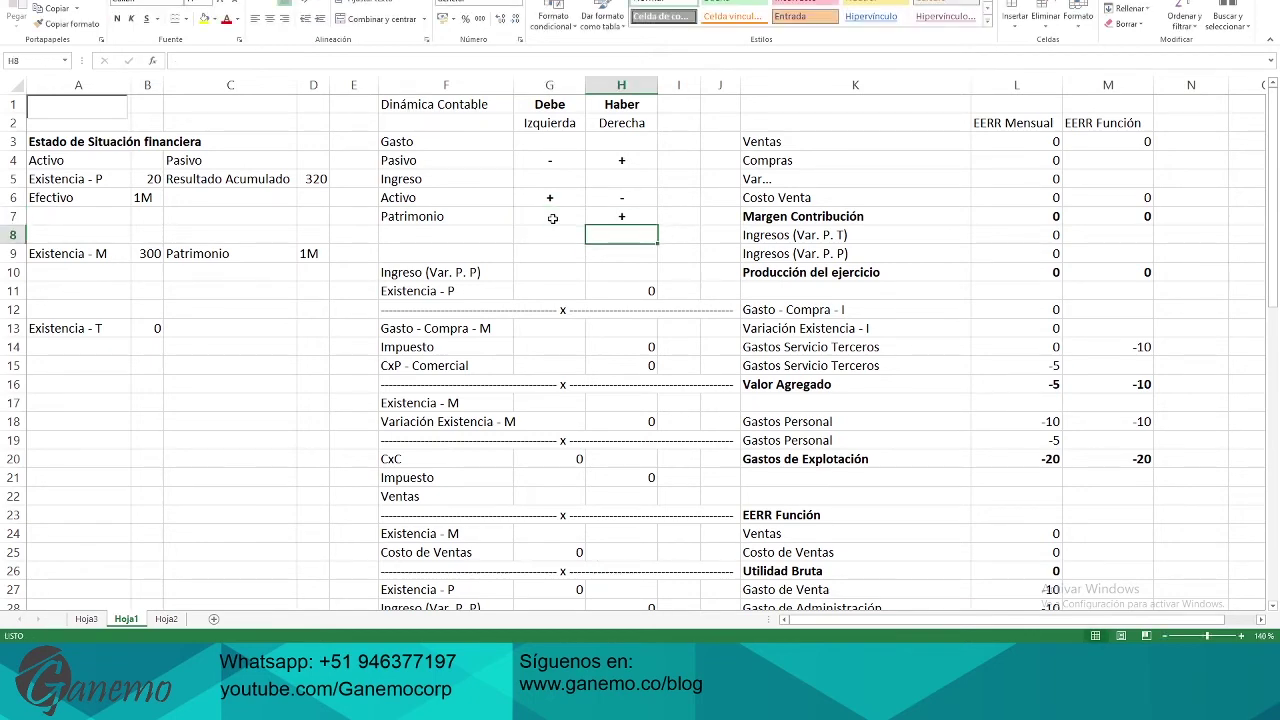
Add a new worksheet and enter the headings "debe" in C1 and "Haber" in D1
left_click(213, 619)
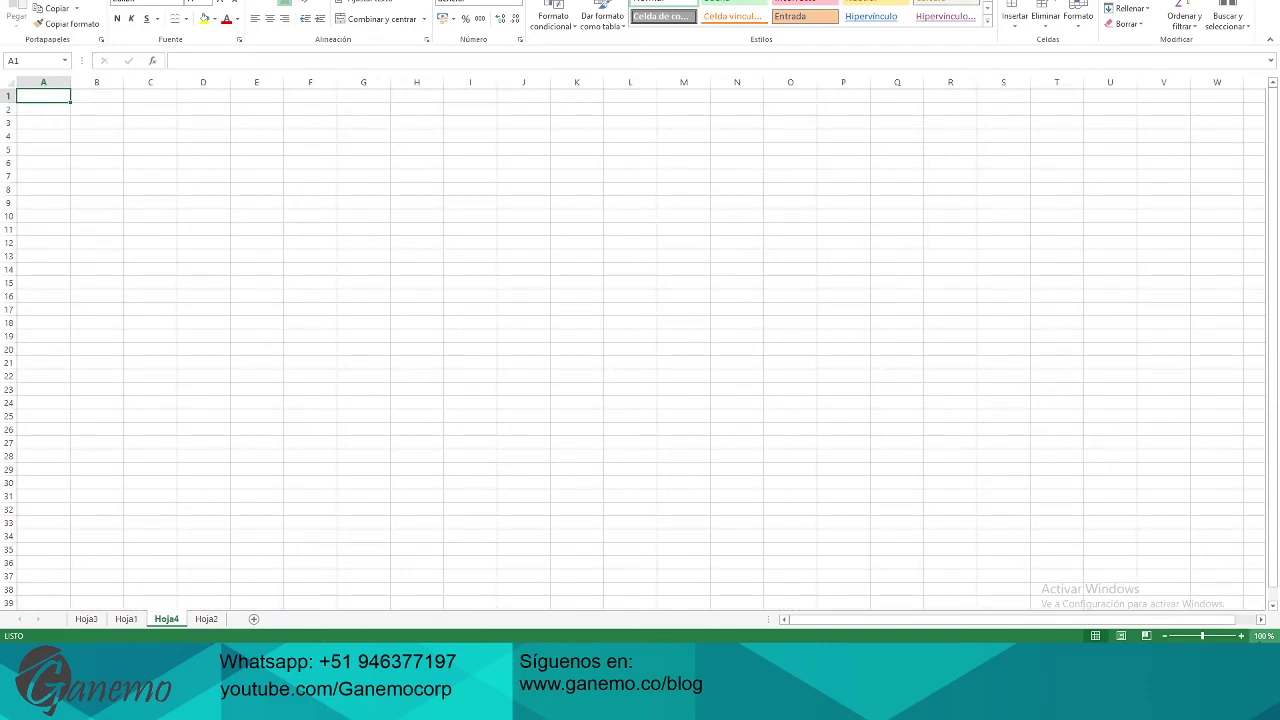
left_click(1241, 636)
left_click(1241, 636)
left_click(1241, 636)
left_click(1241, 636)
left_click(1241, 636)
left_click(1241, 636)
left_click(1241, 636)
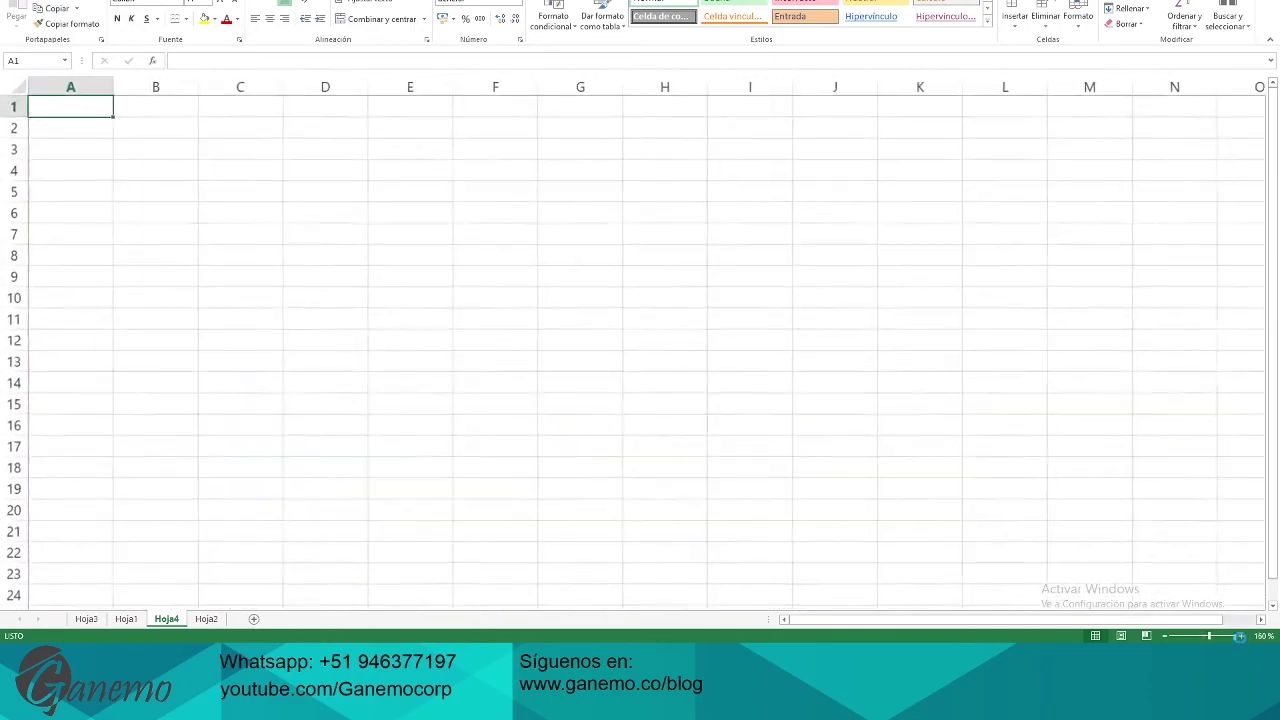
left_click(1241, 636)
left_click(284, 107)
type("debe")
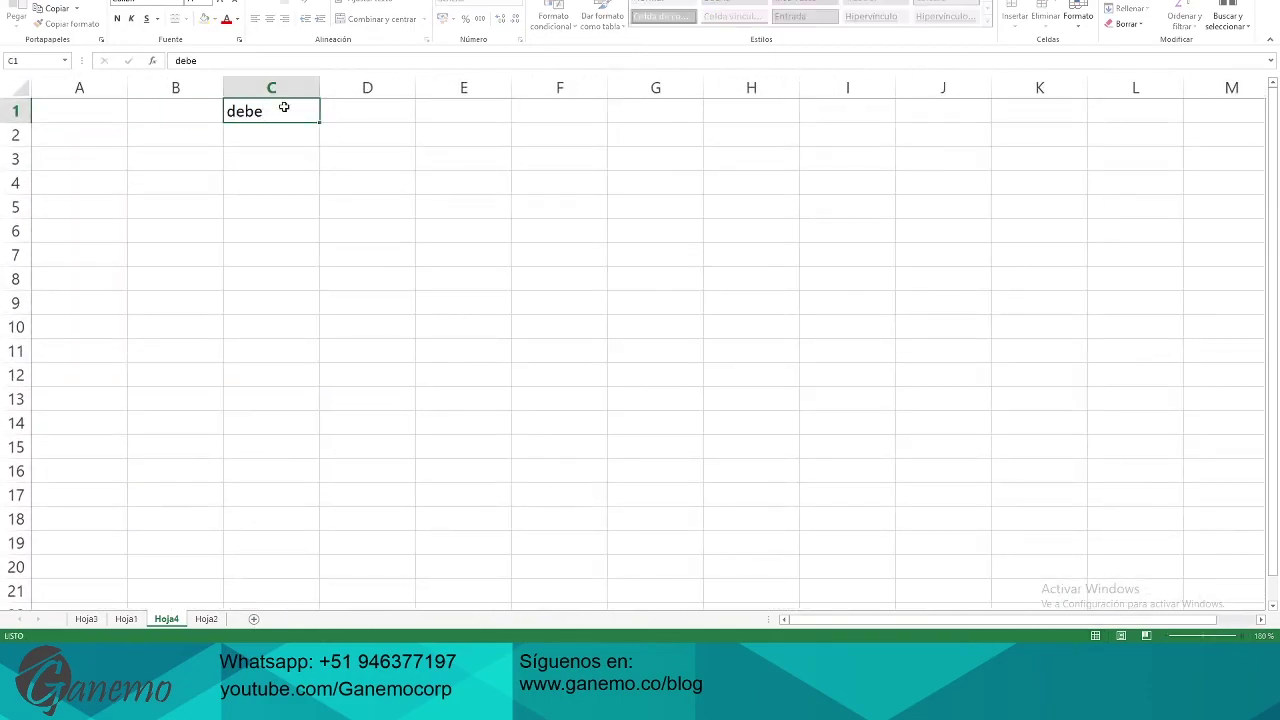
key("Tab")
type("Haber")
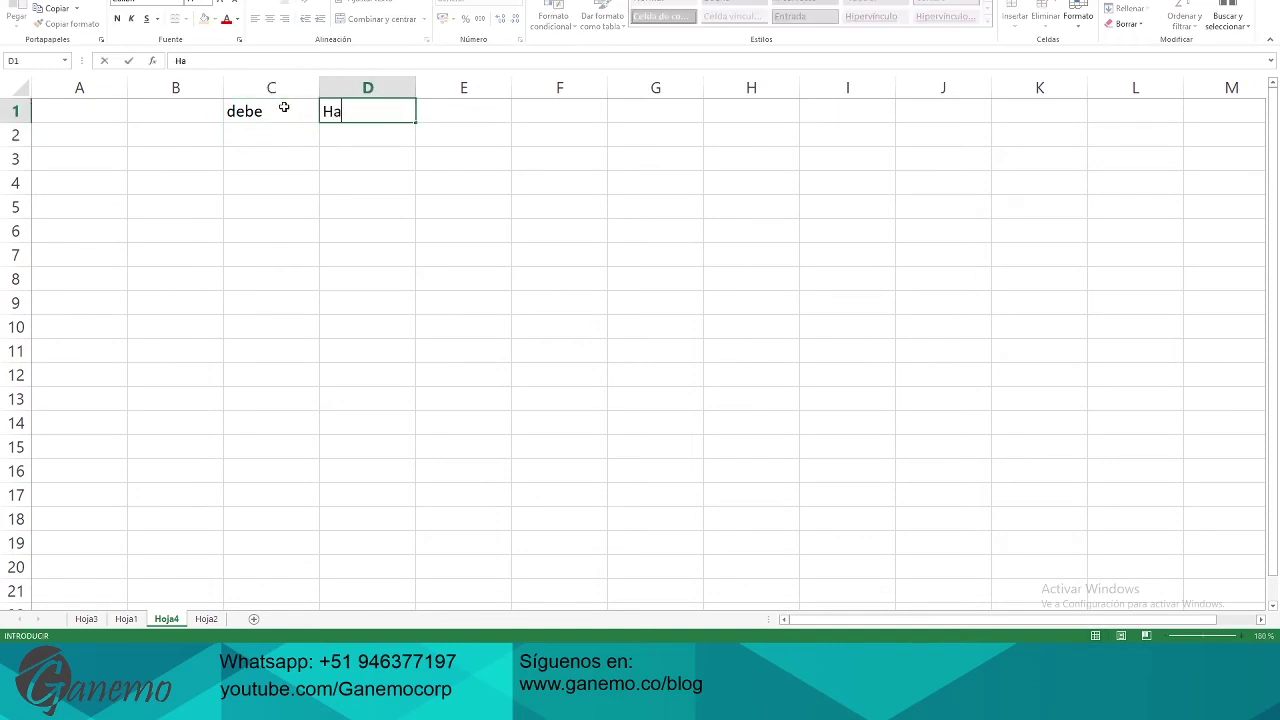
key("Return")
Enter the account "Efectivo" in B2 with an amount of 10 under Haber in D2
key("Left")
key("Left")
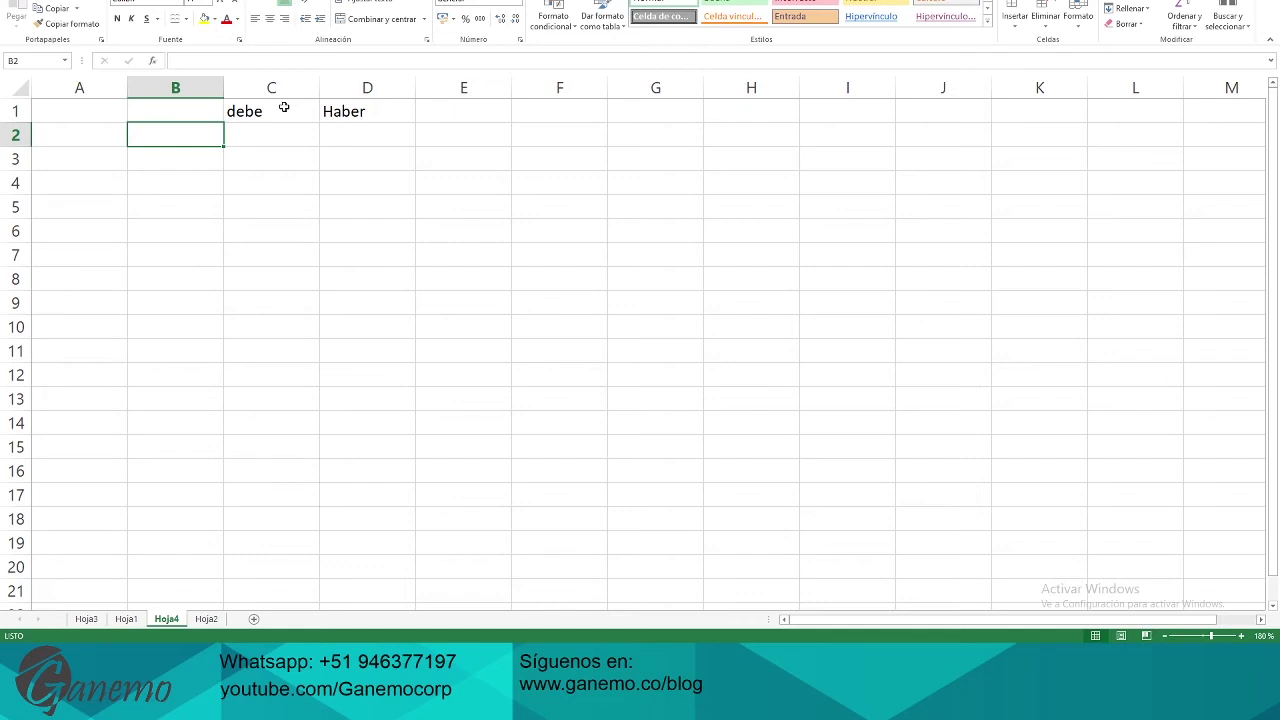
type("E")
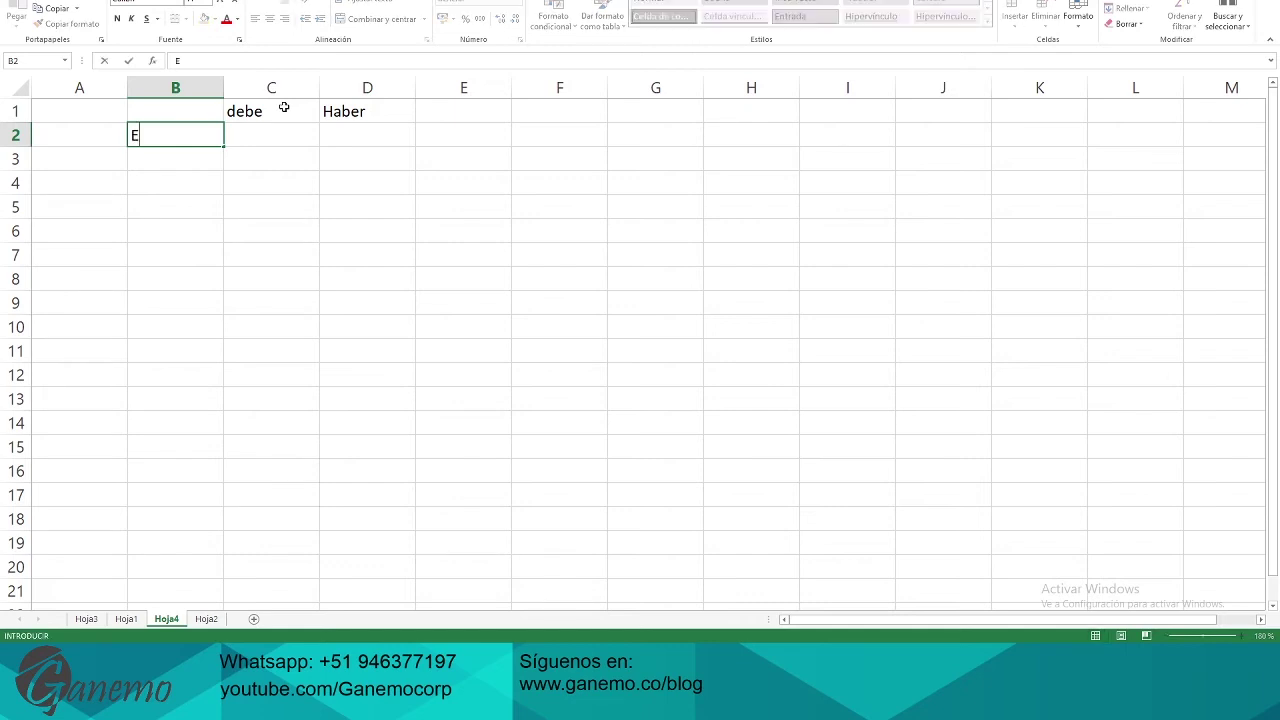
key("BackSpace")
type("Efectivo")
key("Return")
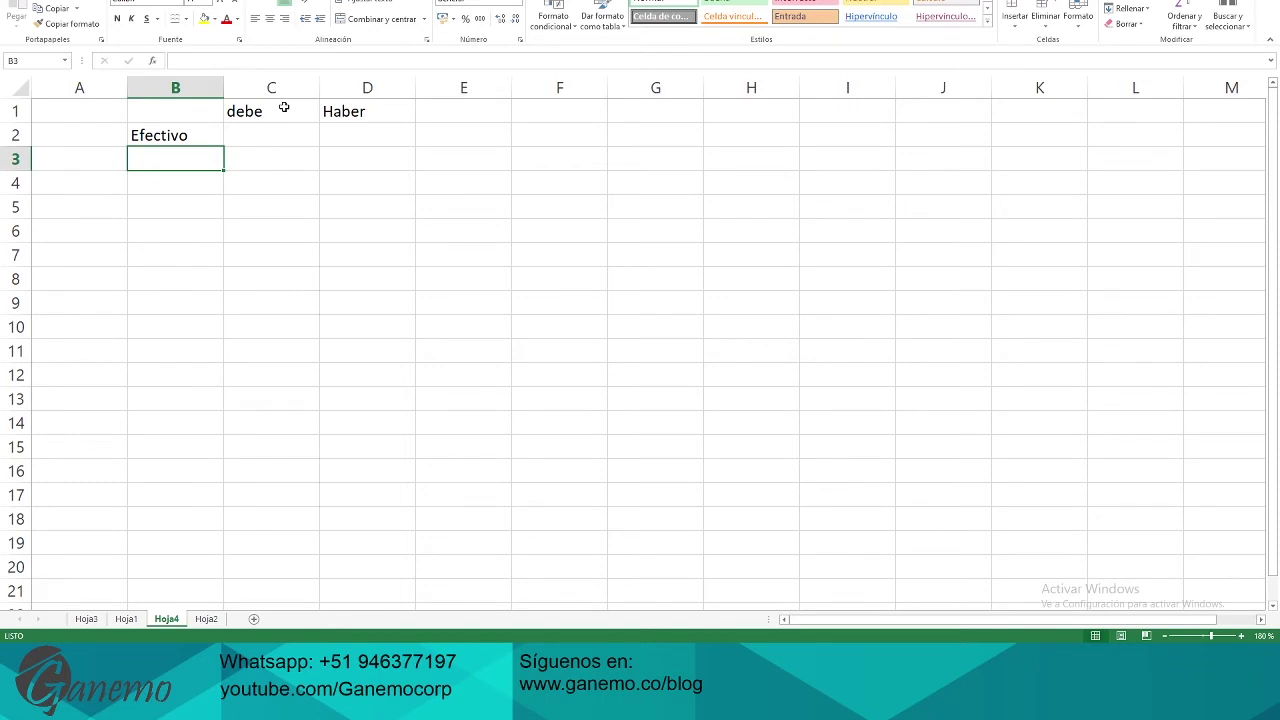
key("Up")
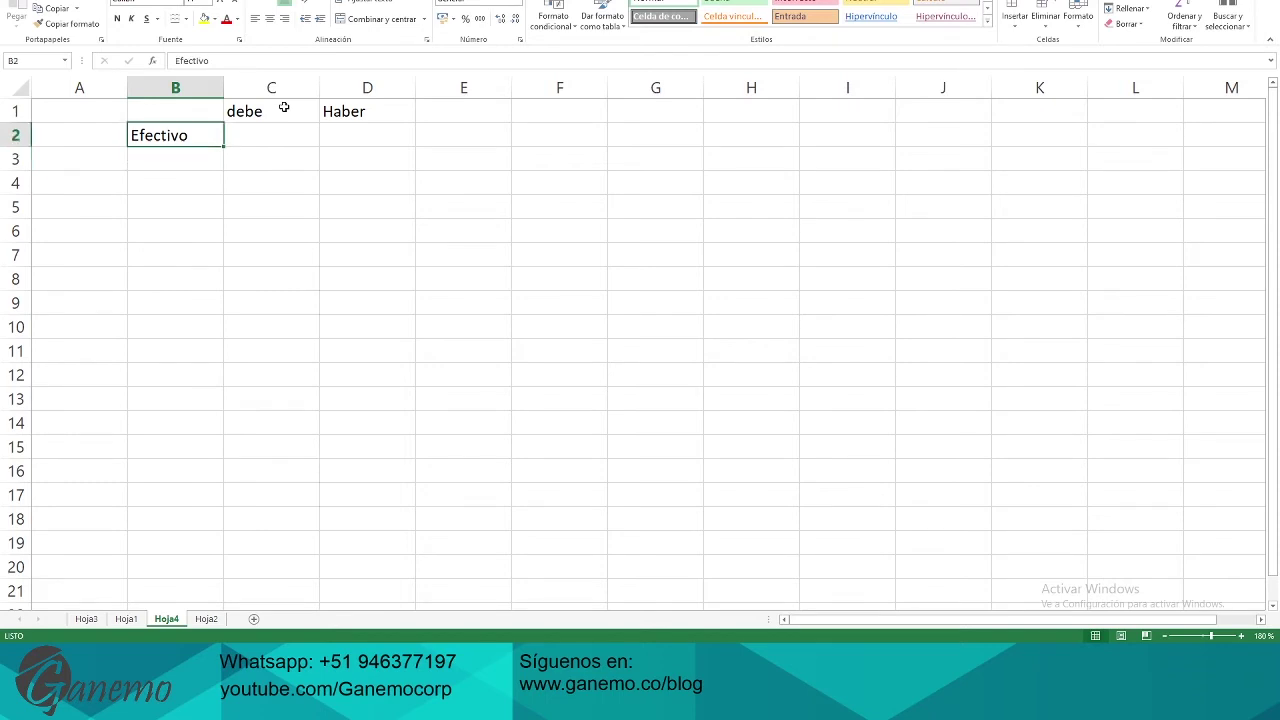
key("Right")
key("Right")
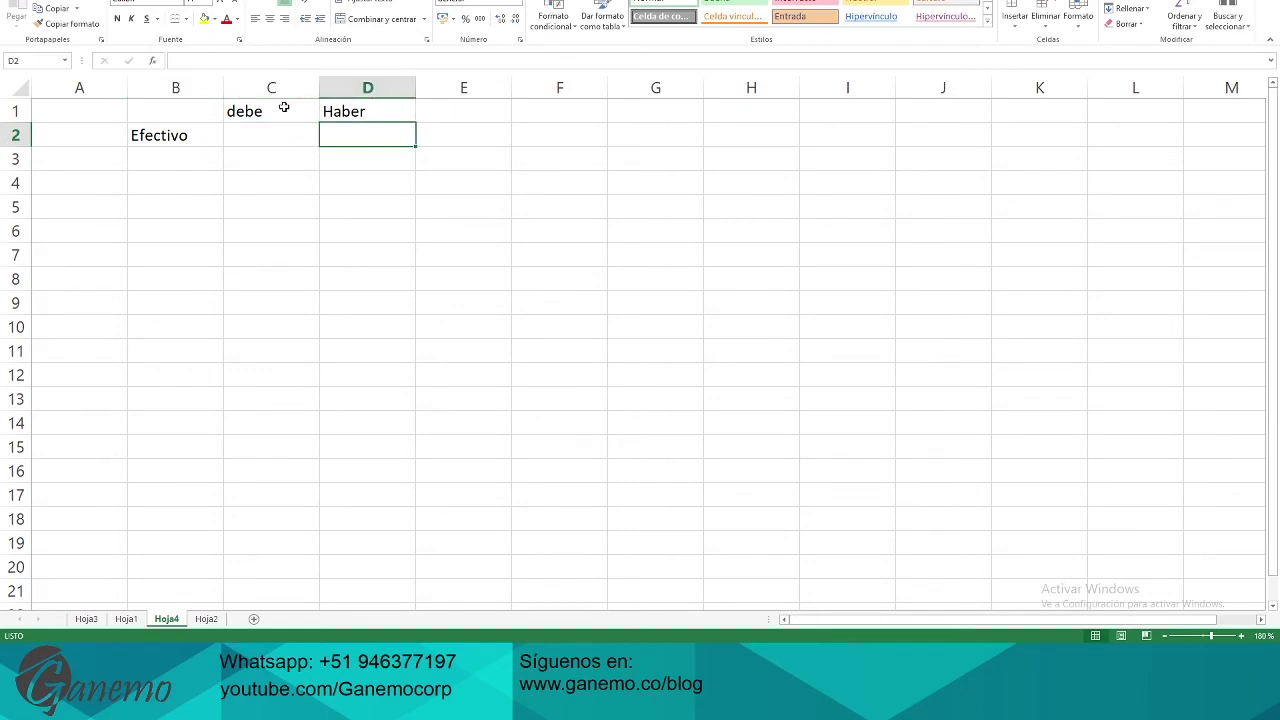
type("10")
key("Return")
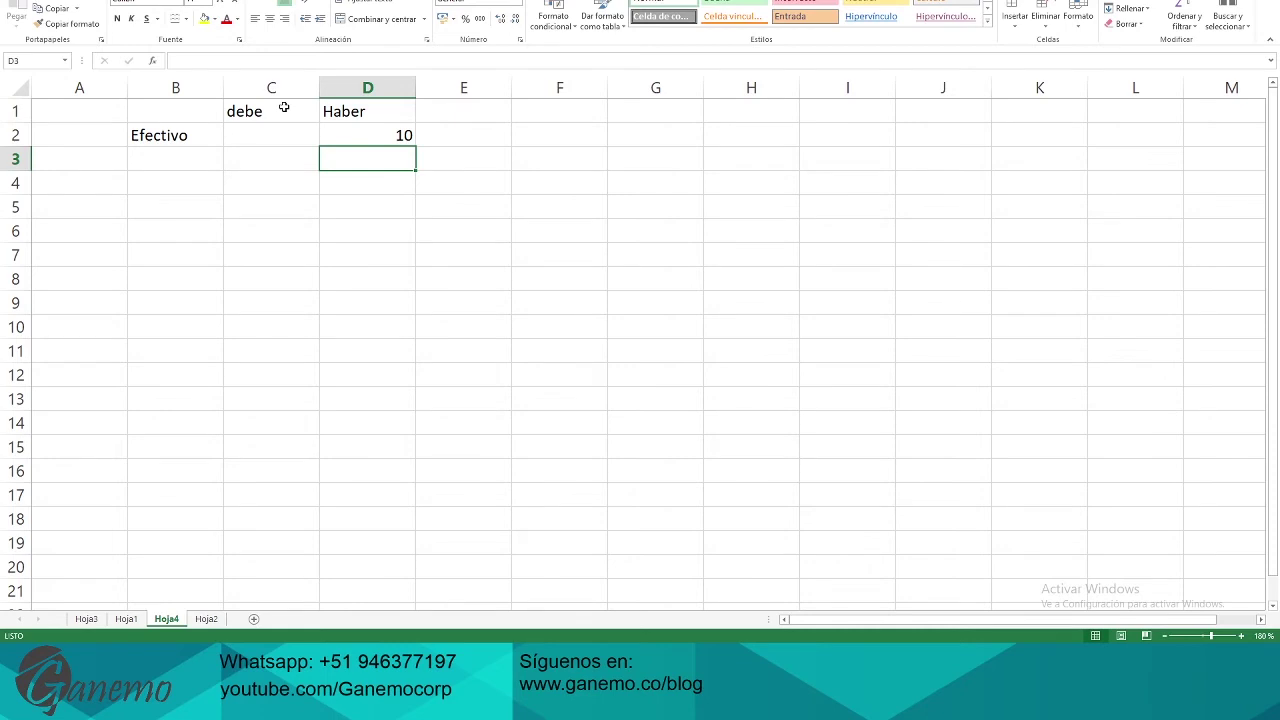
Enter the account "CXP" in B3 with 10 under debe in C3, and review both lines of the entry
key("Up")
key("Left")
key("Left")
key("Down")
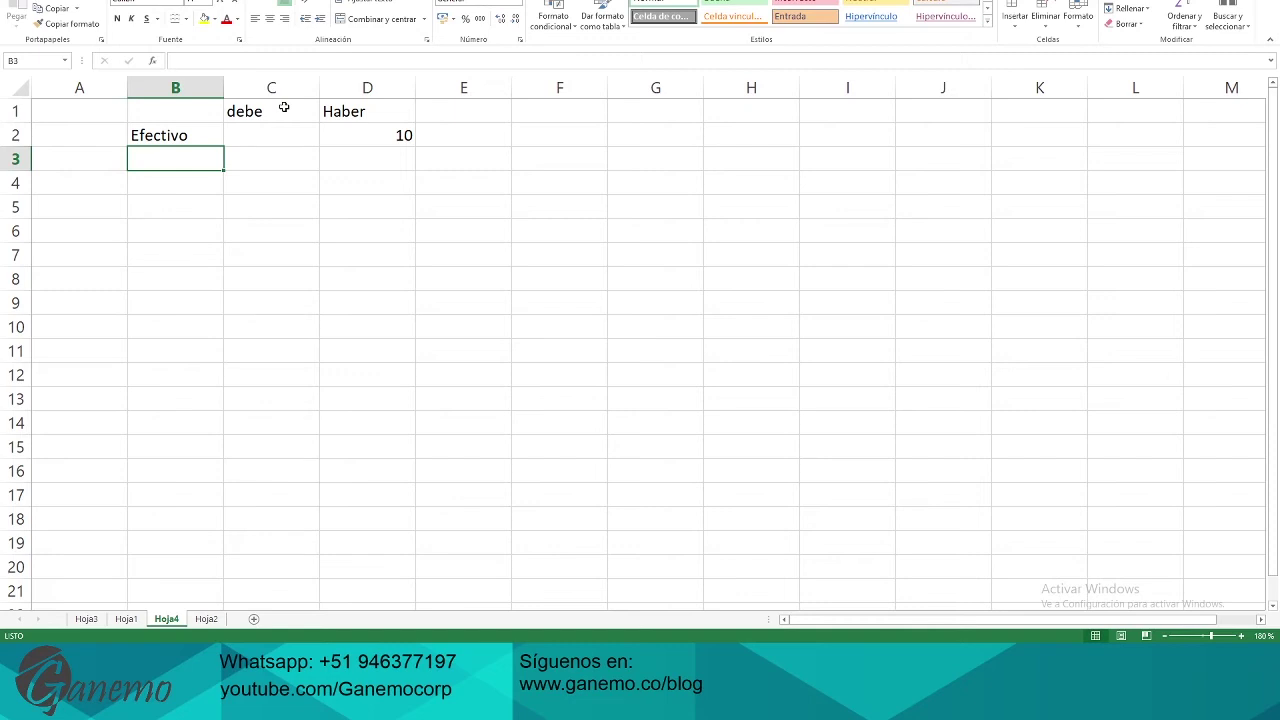
type("CXP")
key("Return")
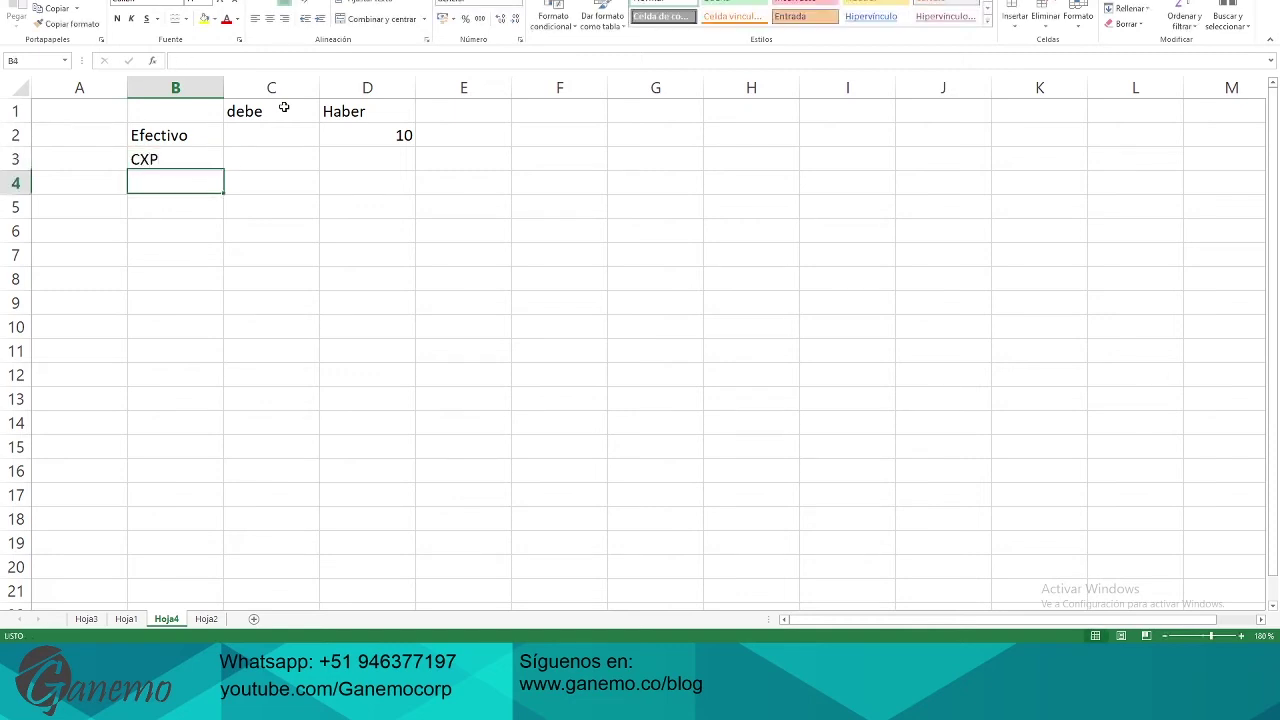
key("Up")
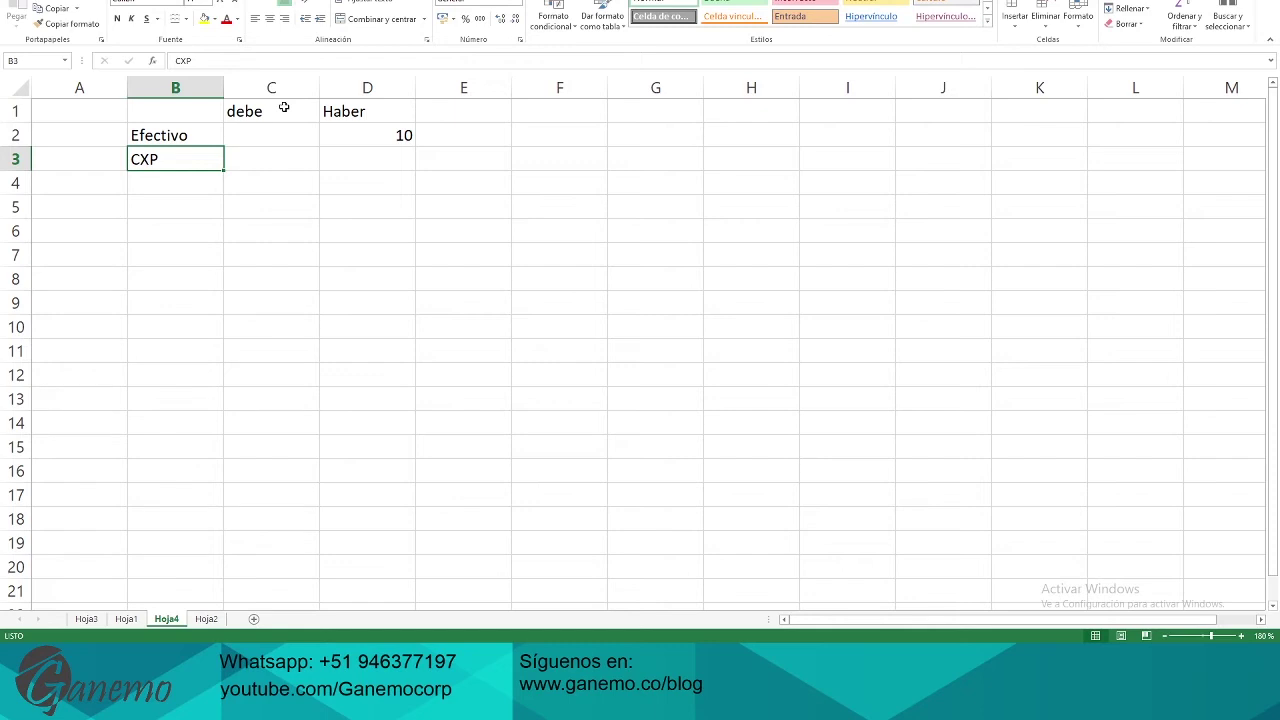
key("Right")
type("10")
key("Return")
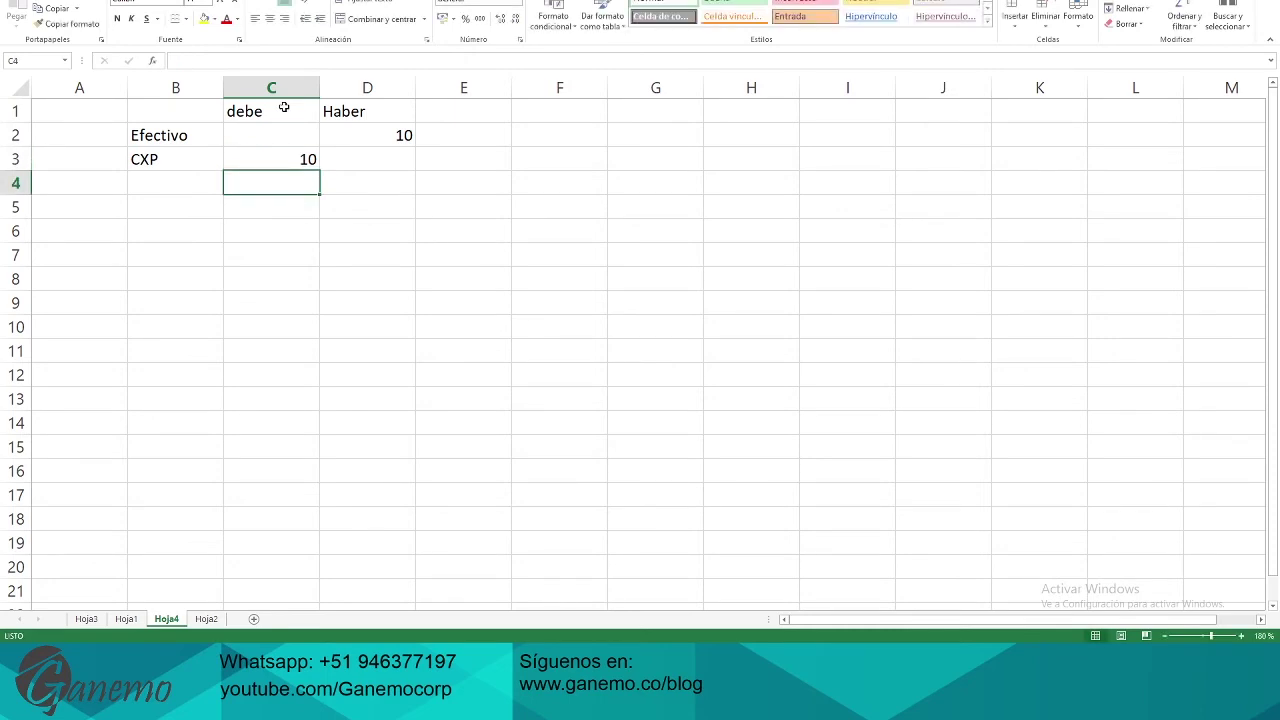
left_click(97, 276)
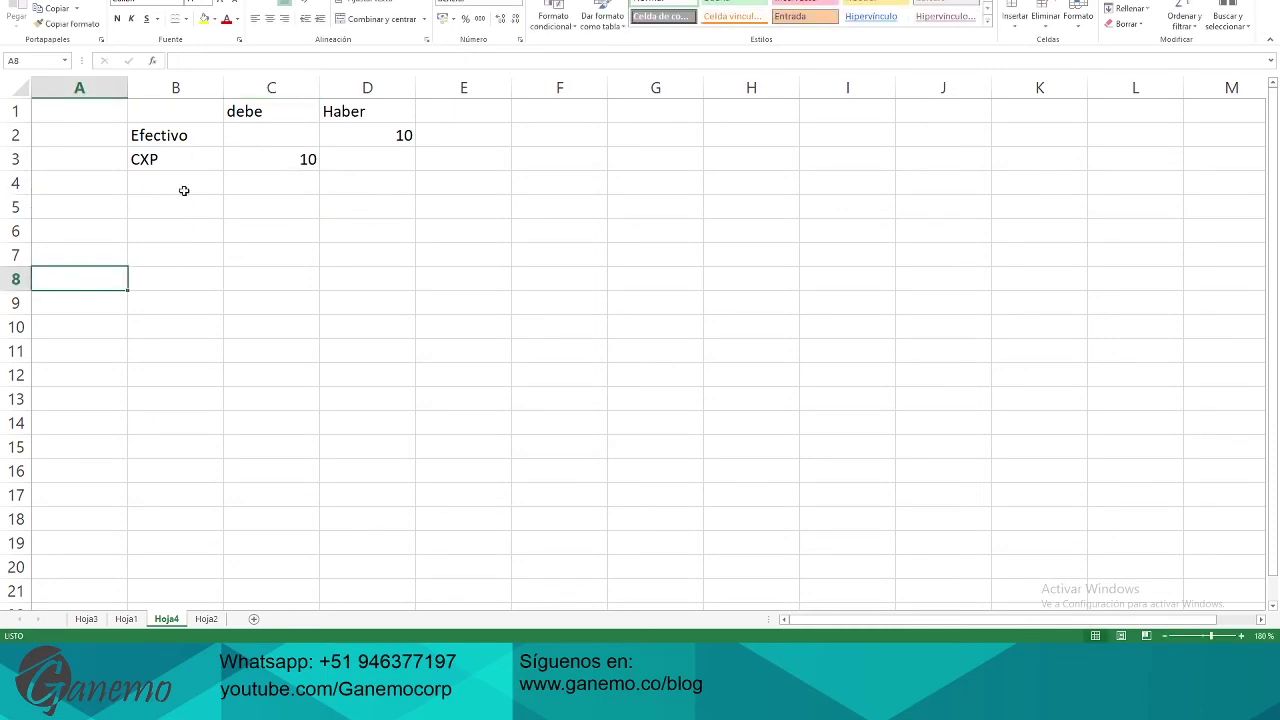
left_click(188, 131)
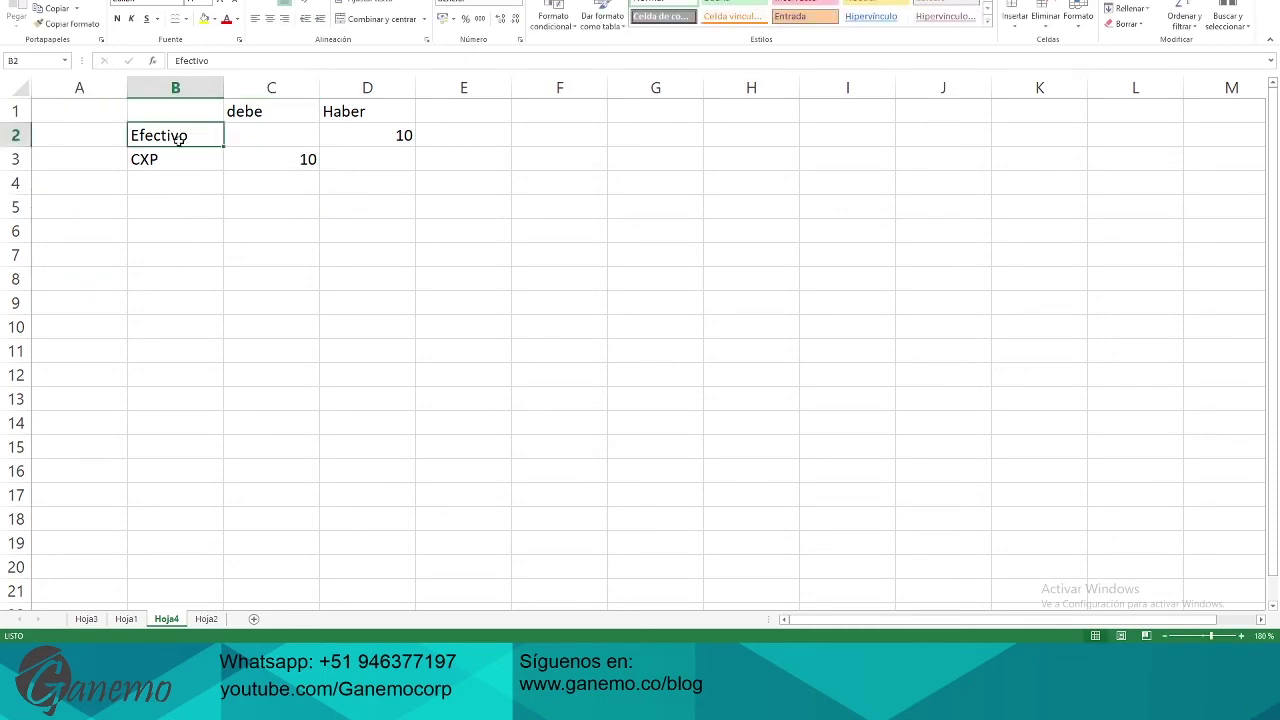
left_click(355, 139)
left_click(172, 160)
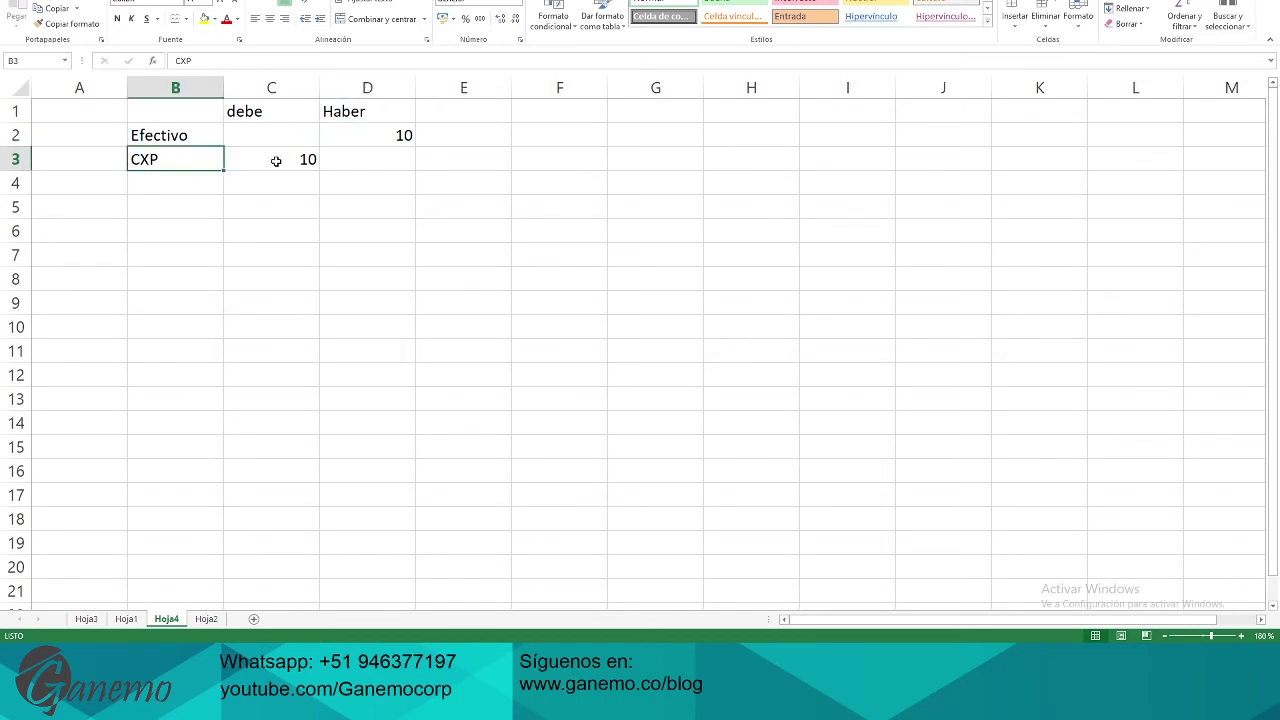
left_click(279, 160)
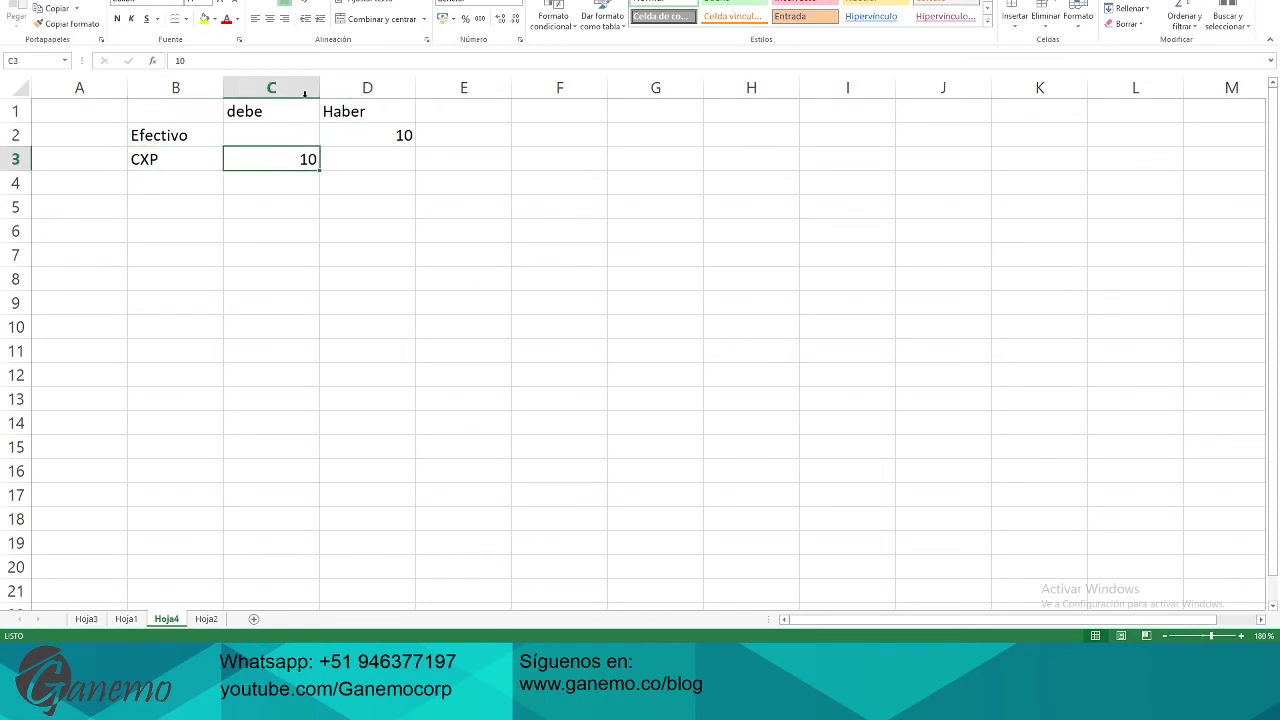
Start a second entry with the account "Patrimonio" in B5 and "5X" under Haber in D5
left_click(185, 207)
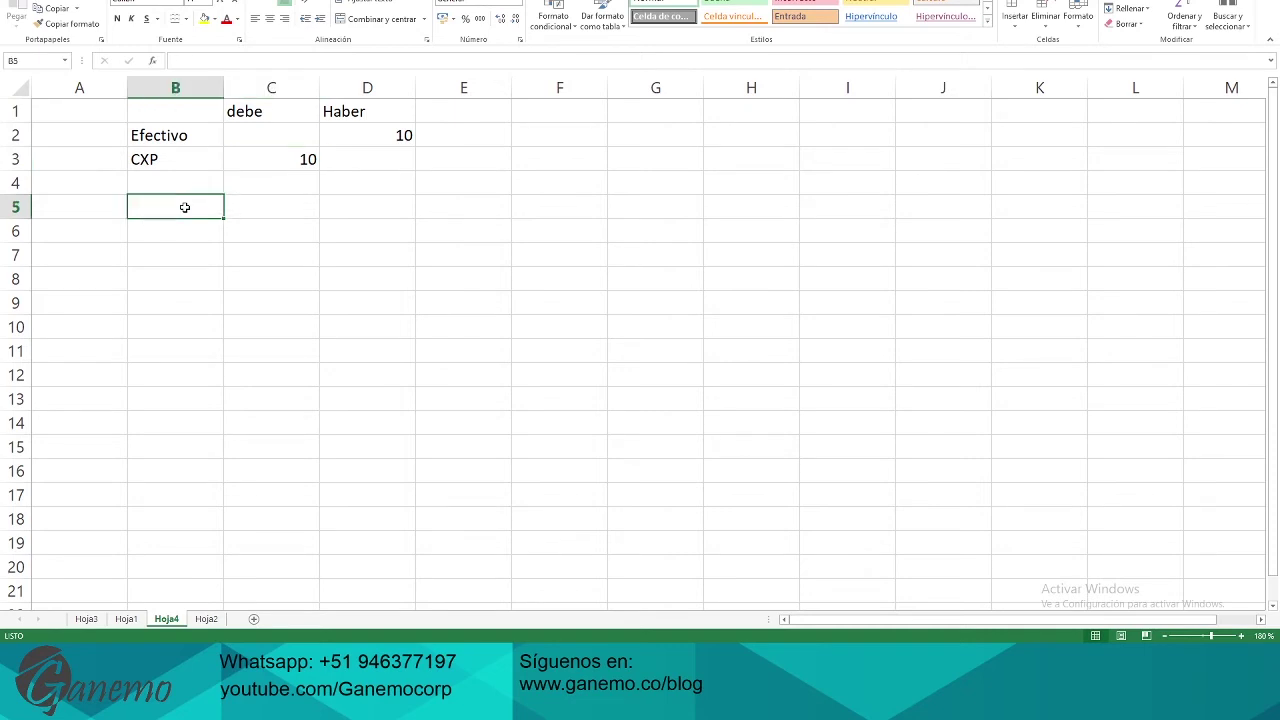
type("Patri")
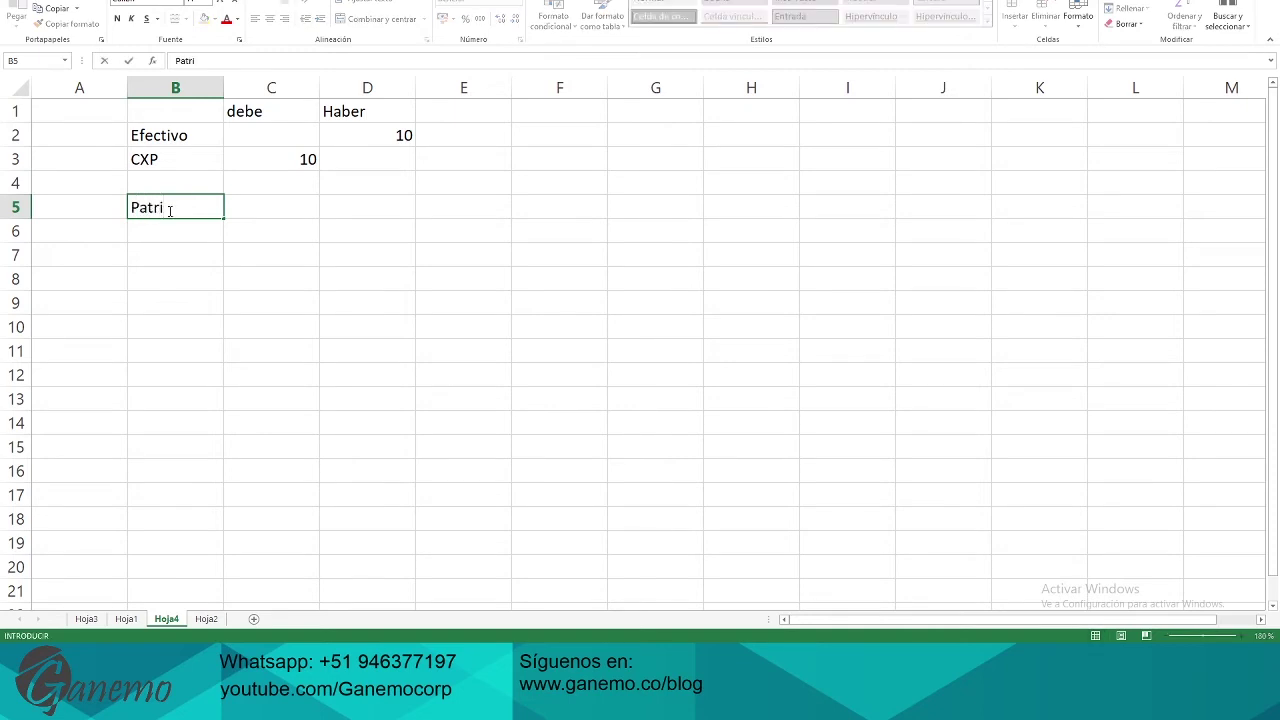
type("monio")
key("Return")
left_click(169, 208)
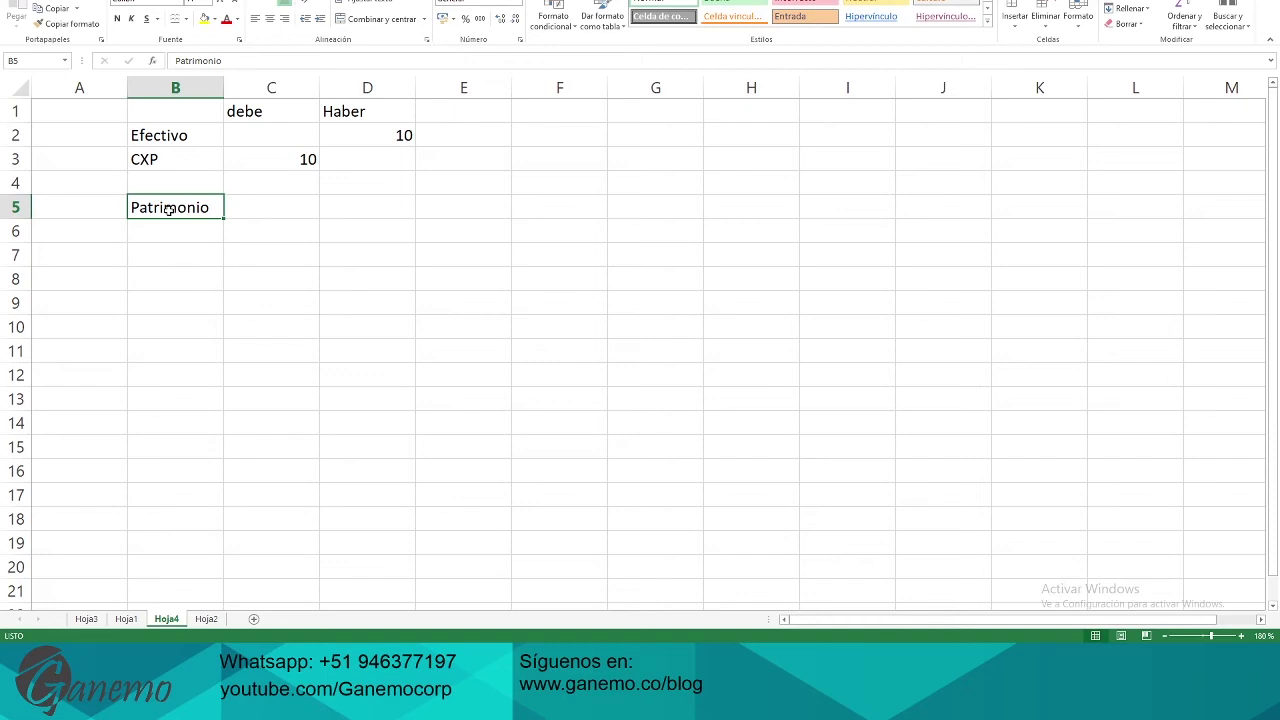
key("Right")
key("Right")
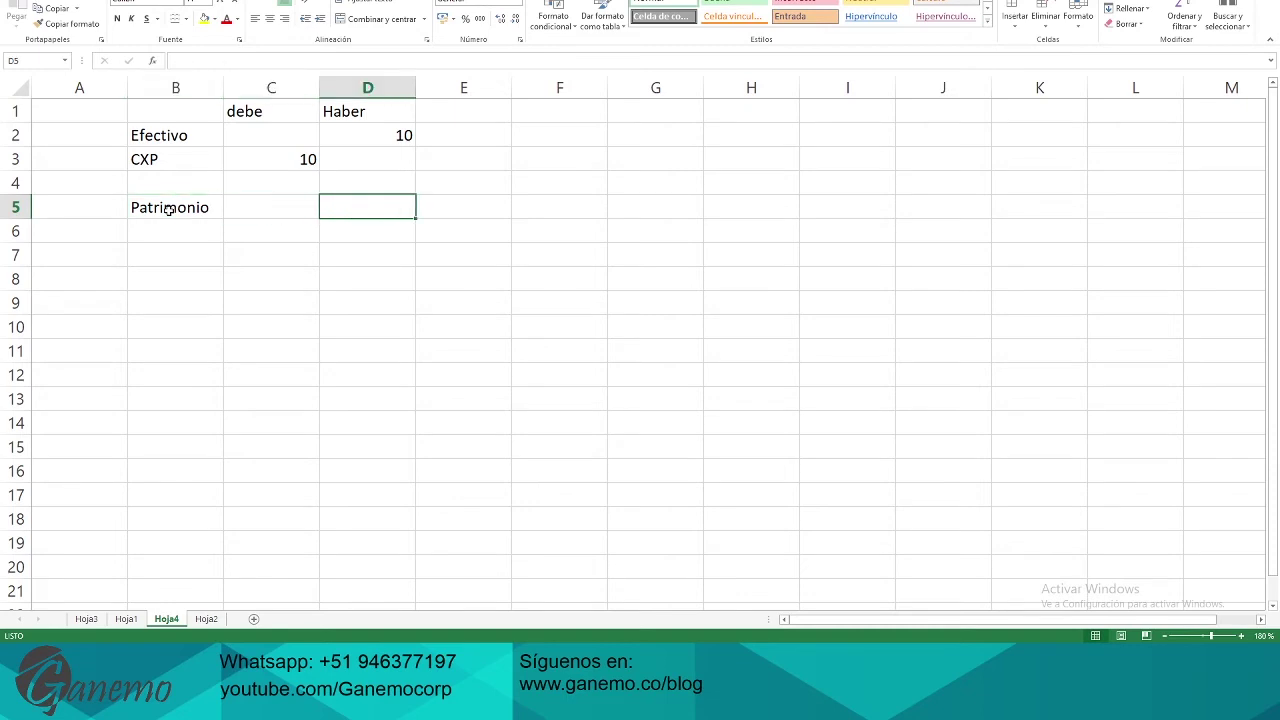
type("5X")
left_click(169, 209)
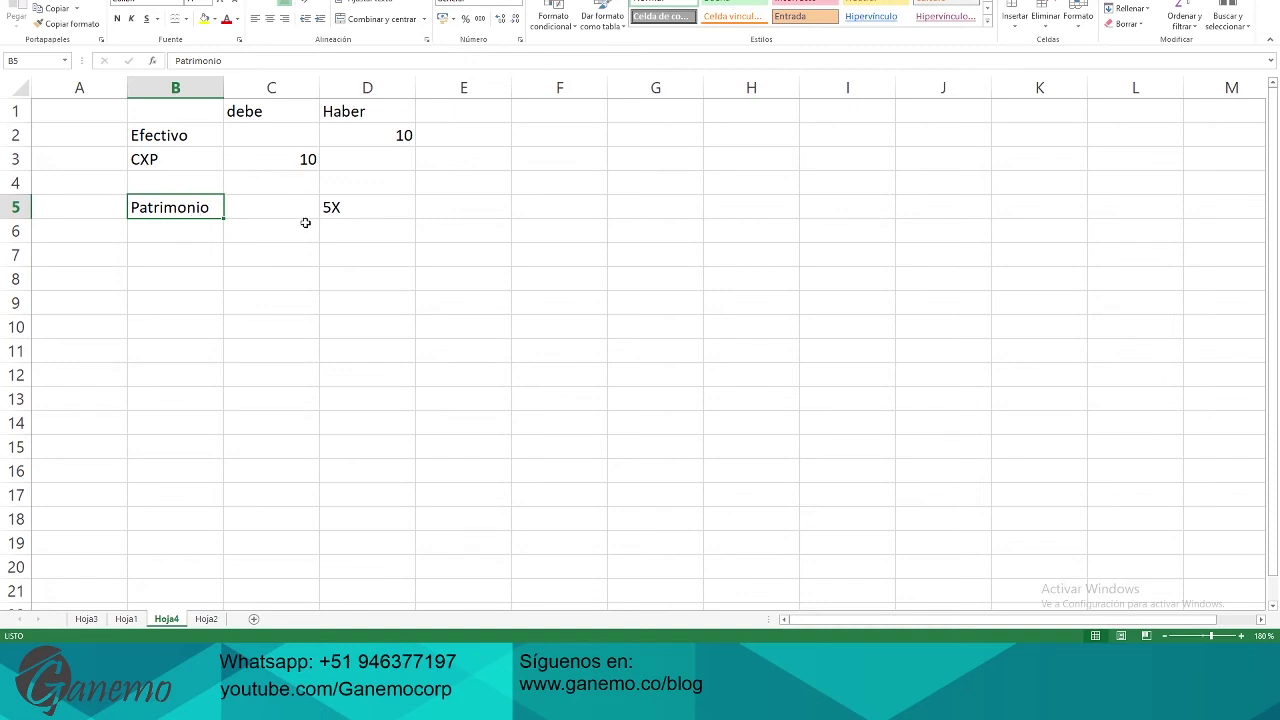
left_click(340, 206)
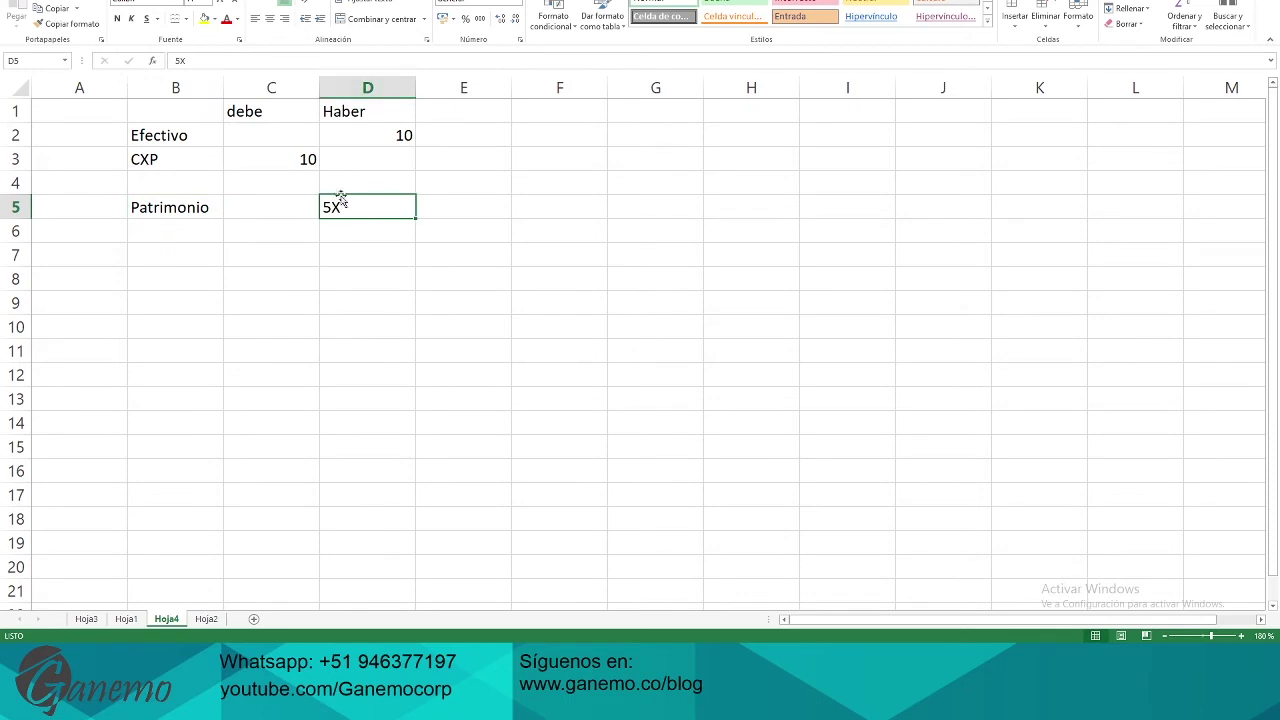
Add the accounts "efectivo" in B6 and "Mercadería" in B7 below Patrimonio
left_click(176, 231)
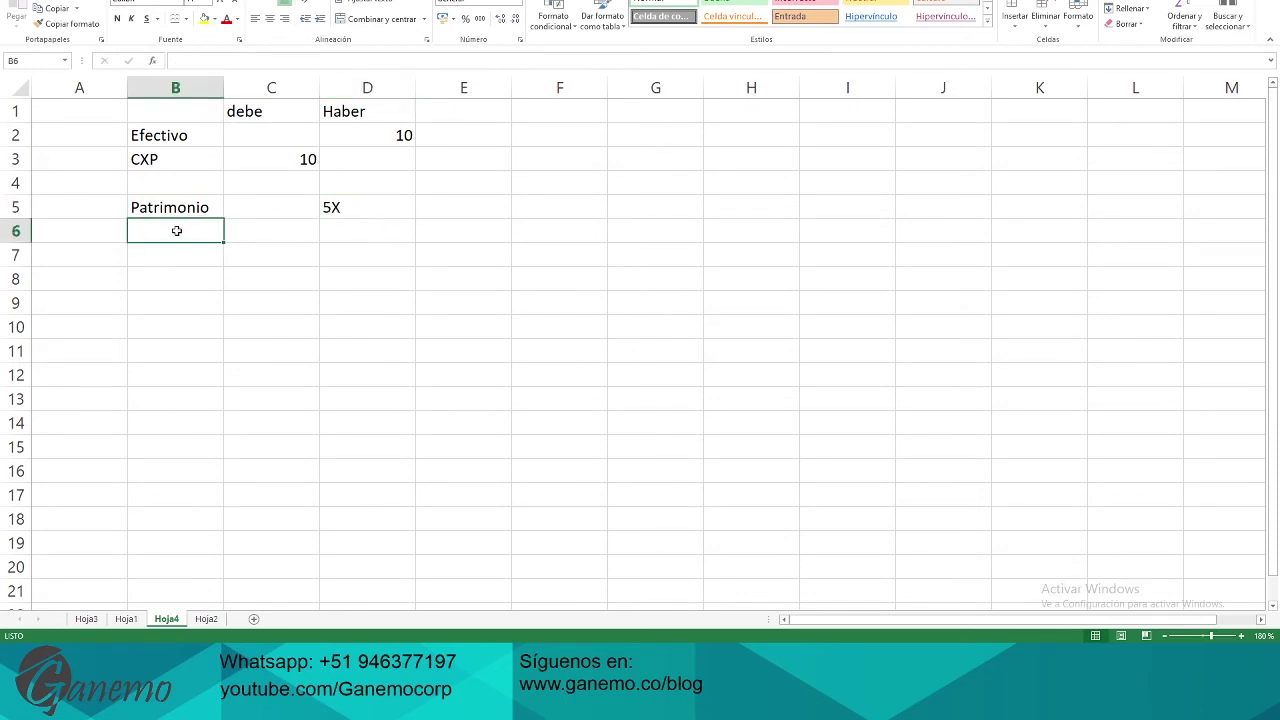
type("efectivo")
key("Return")
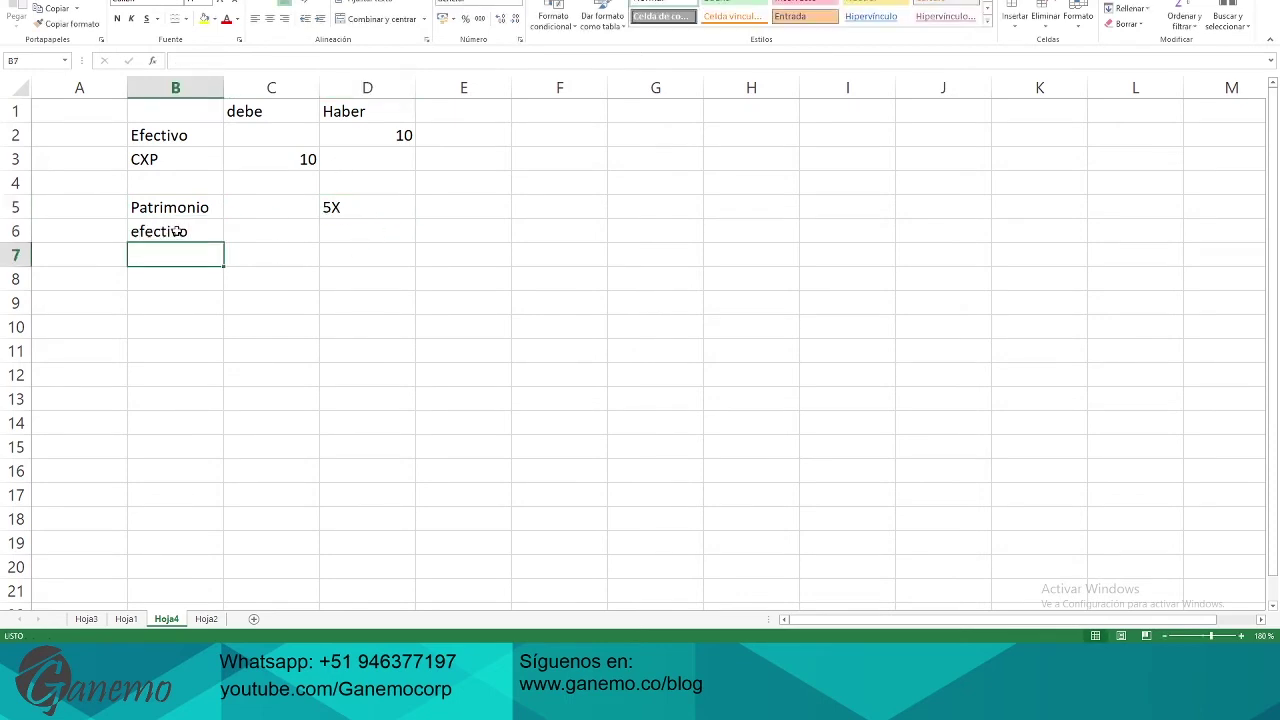
type("Mercadería")
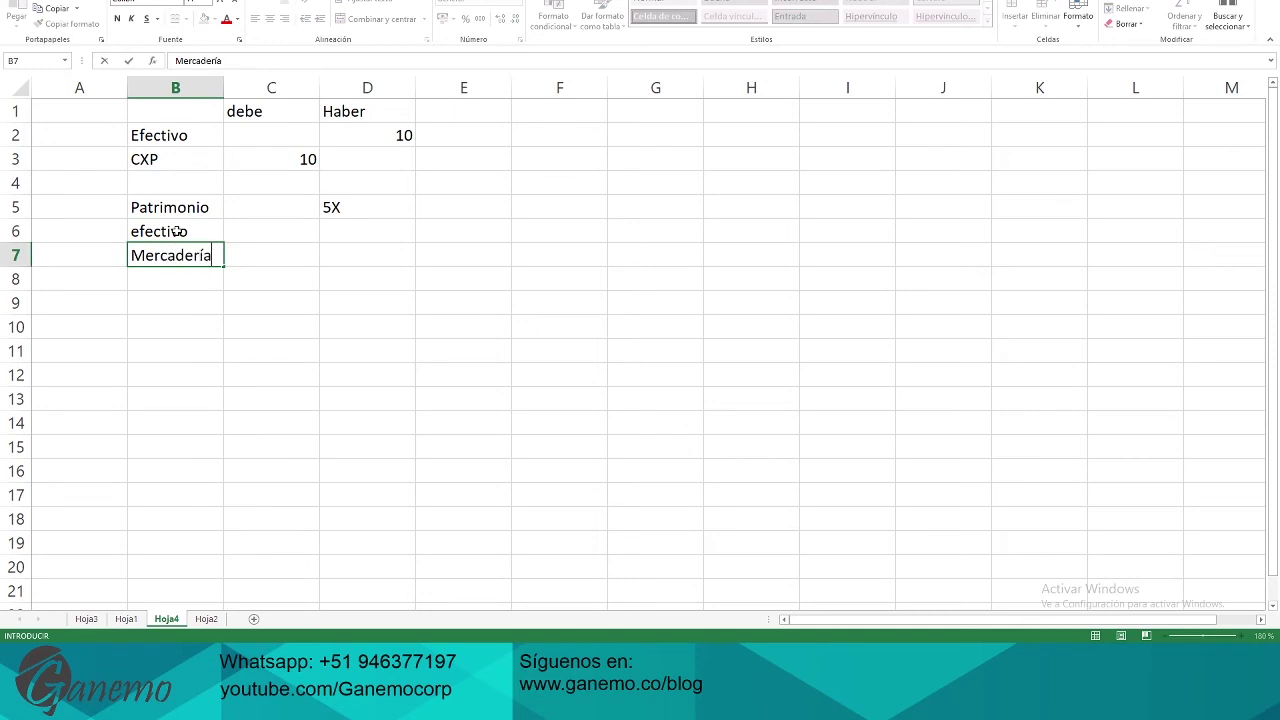
key("Return")
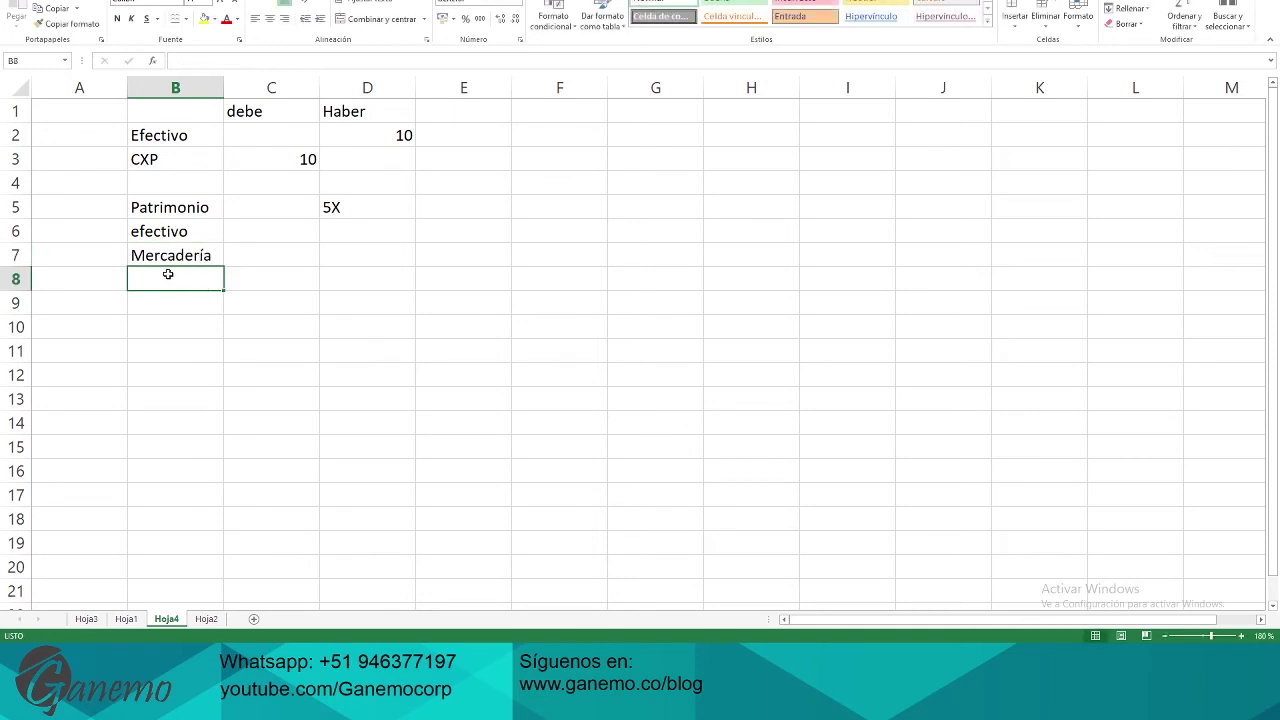
left_click_drag(177, 232, 177, 253)
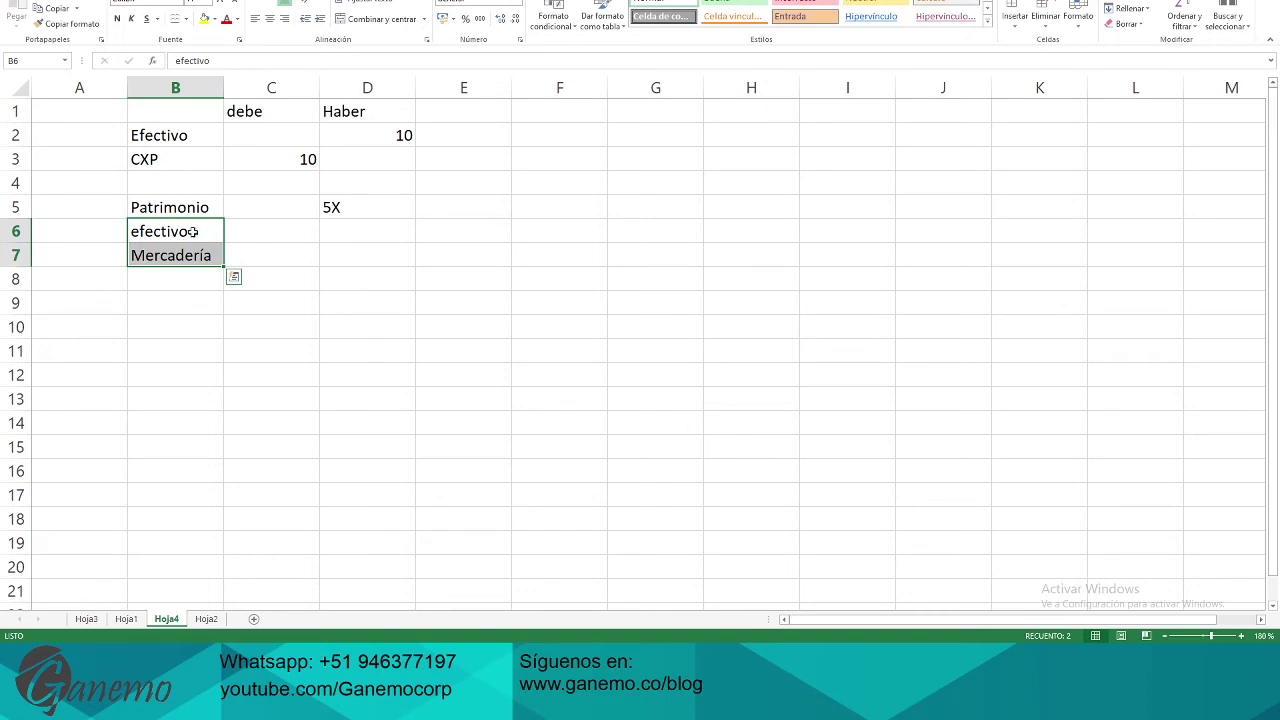
Enter "2.5X" under debe for both efectivo in C6 and Mercadería in C7, and review the whole Patrimonio entry
left_click(371, 203)
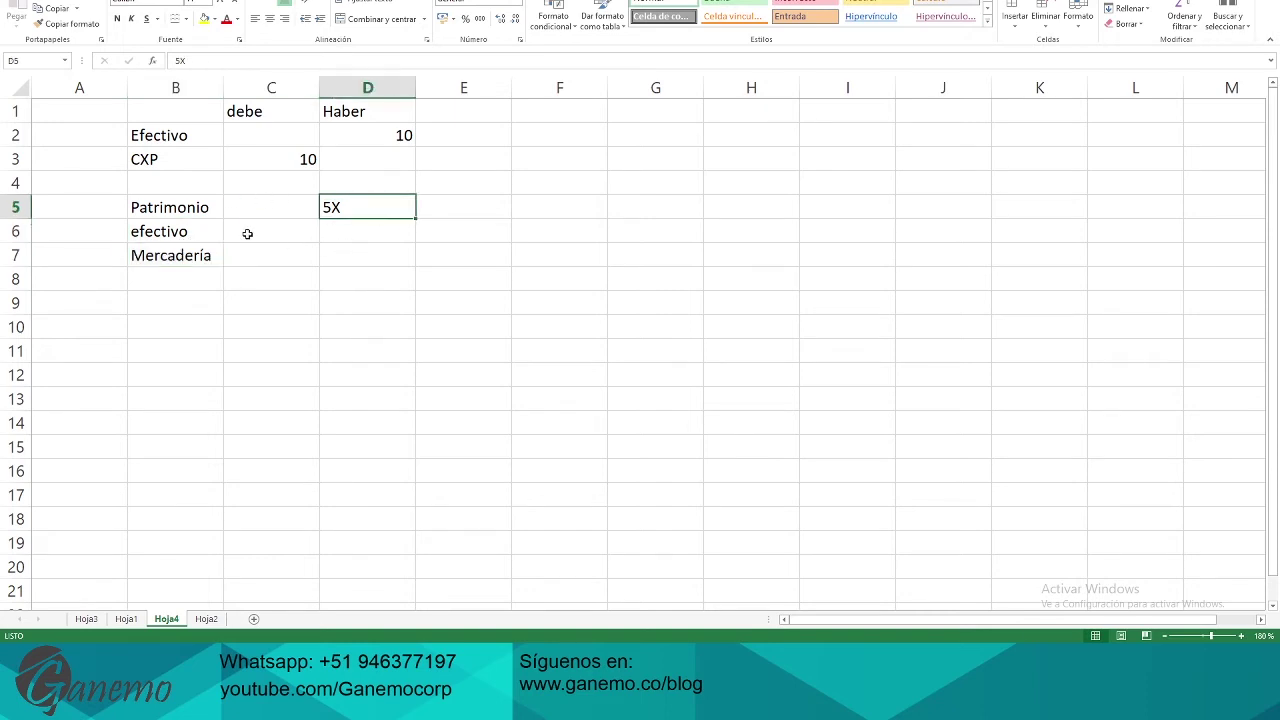
left_click(249, 231)
type("2.5")
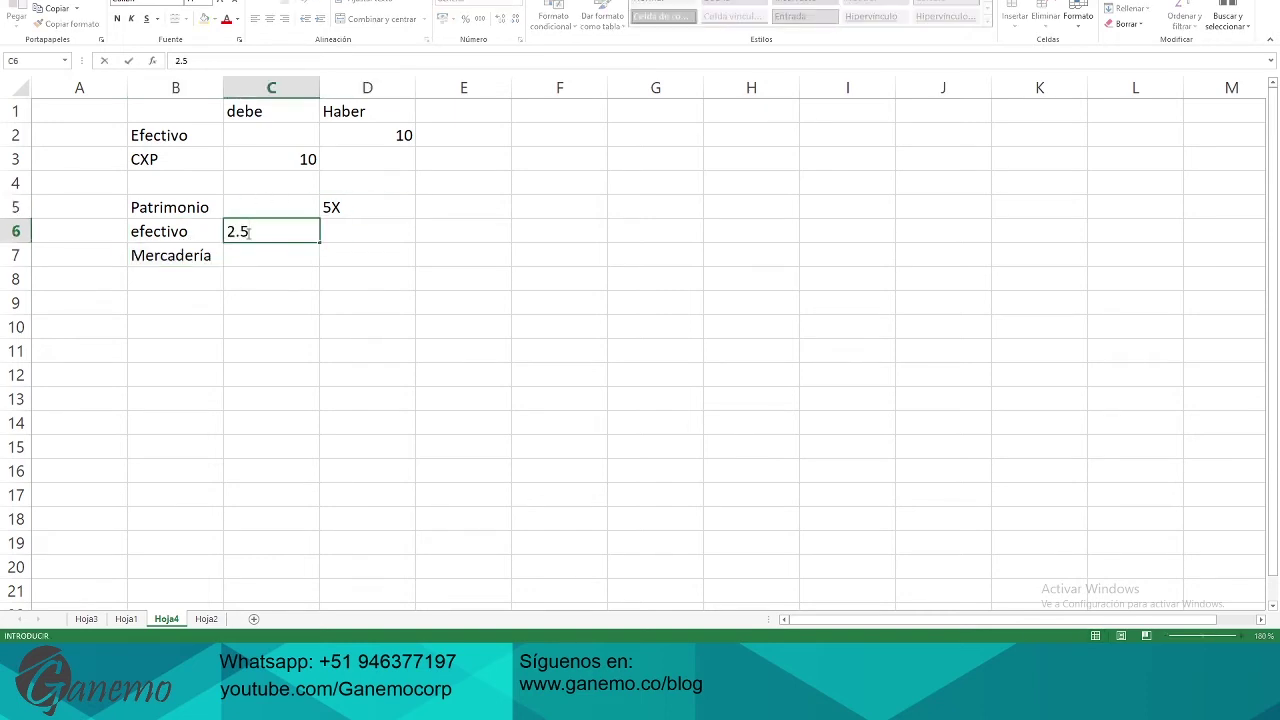
type("X")
key("Return")
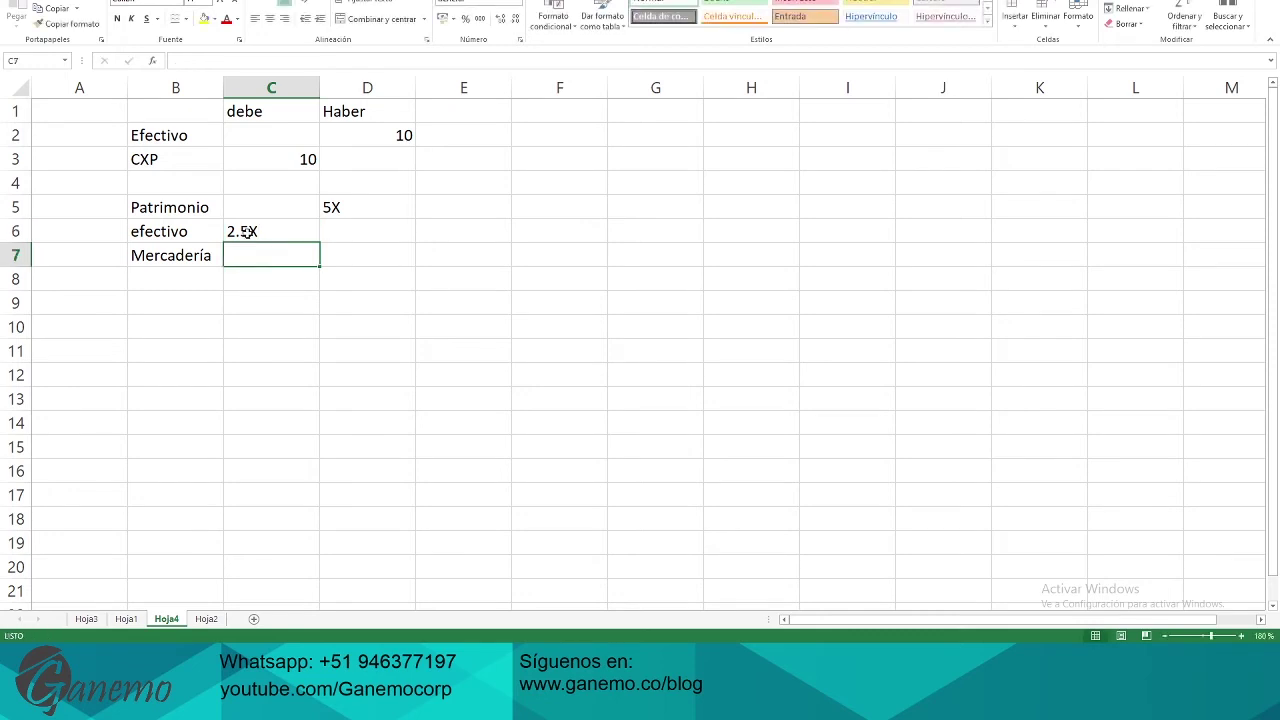
type("2.5X")
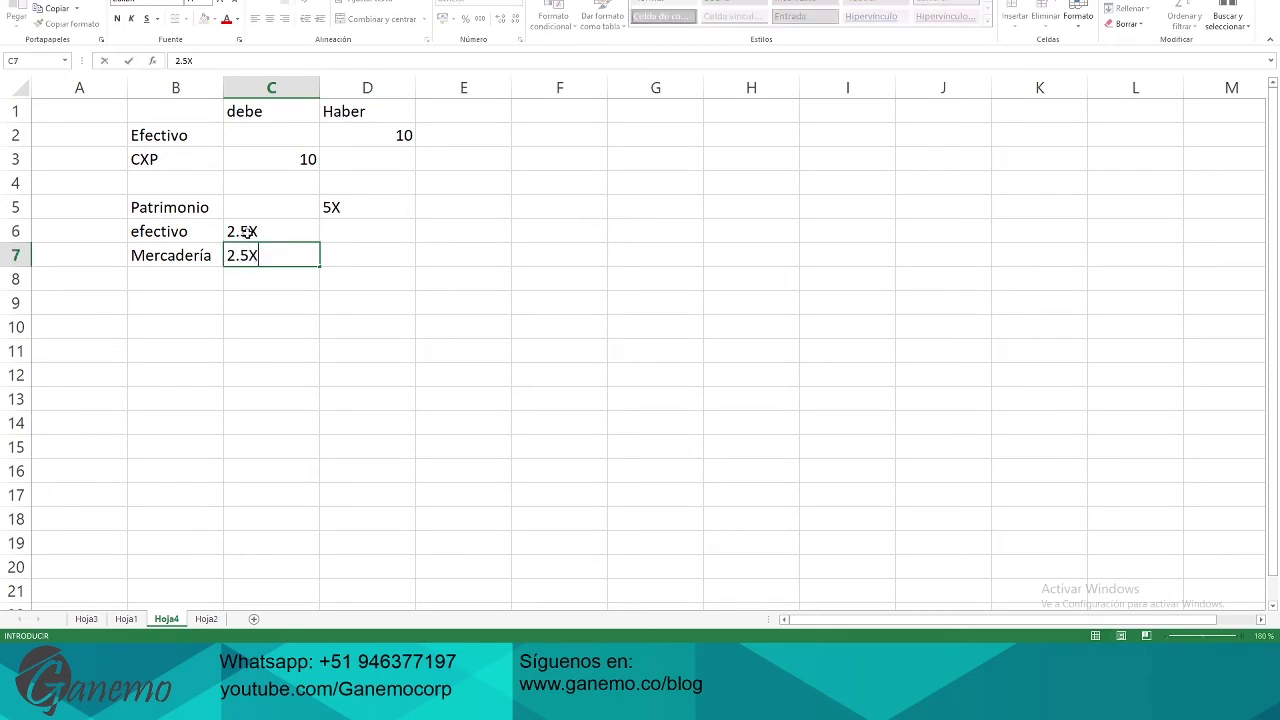
key("Return")
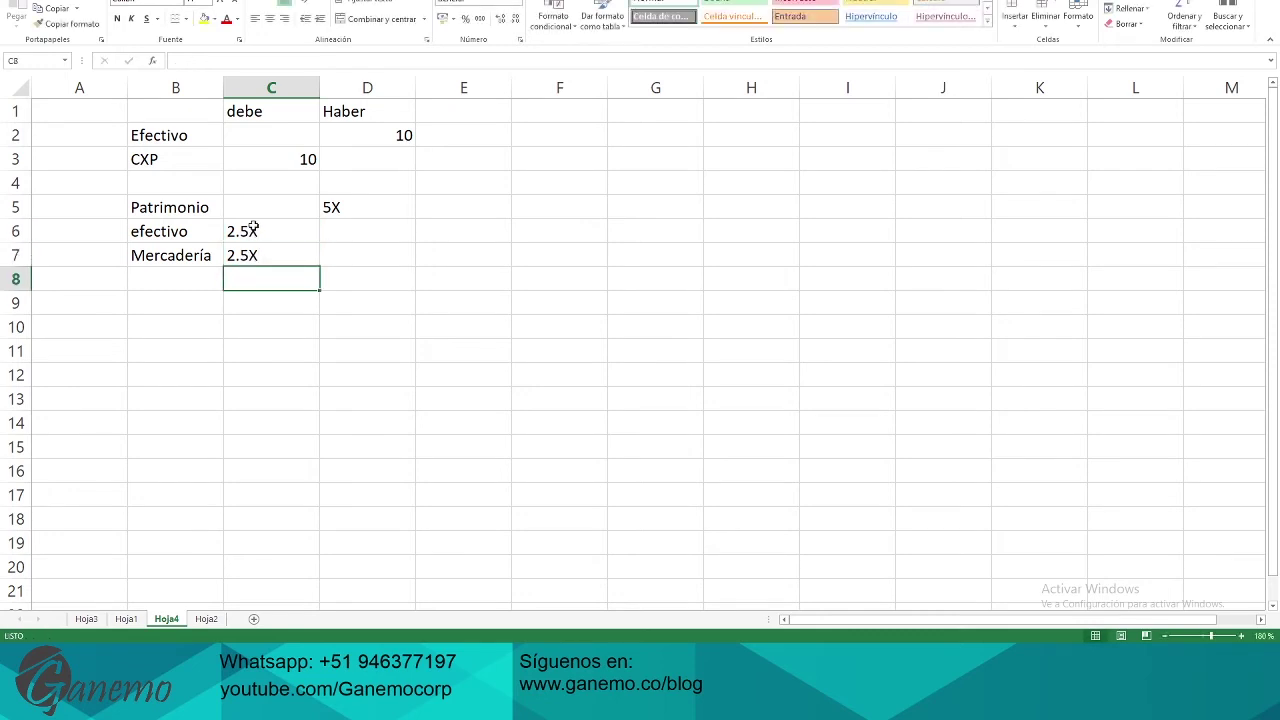
left_click_drag(252, 230, 272, 252)
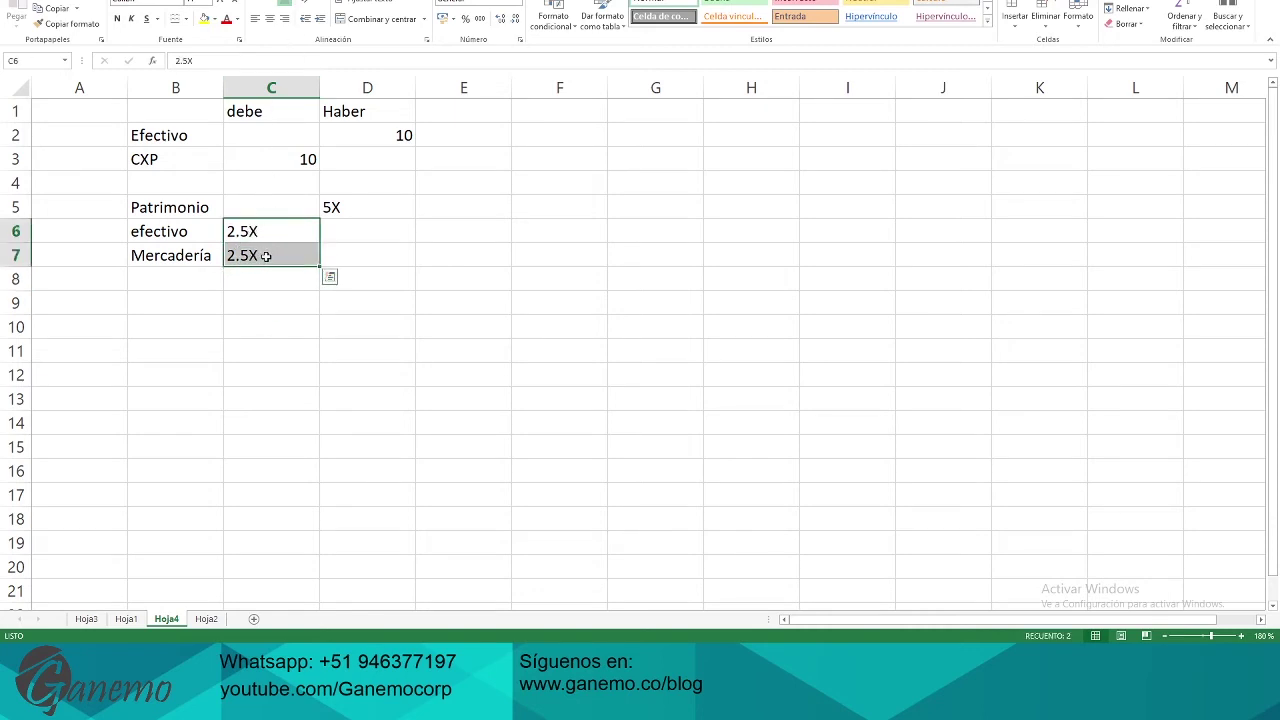
left_click(218, 270)
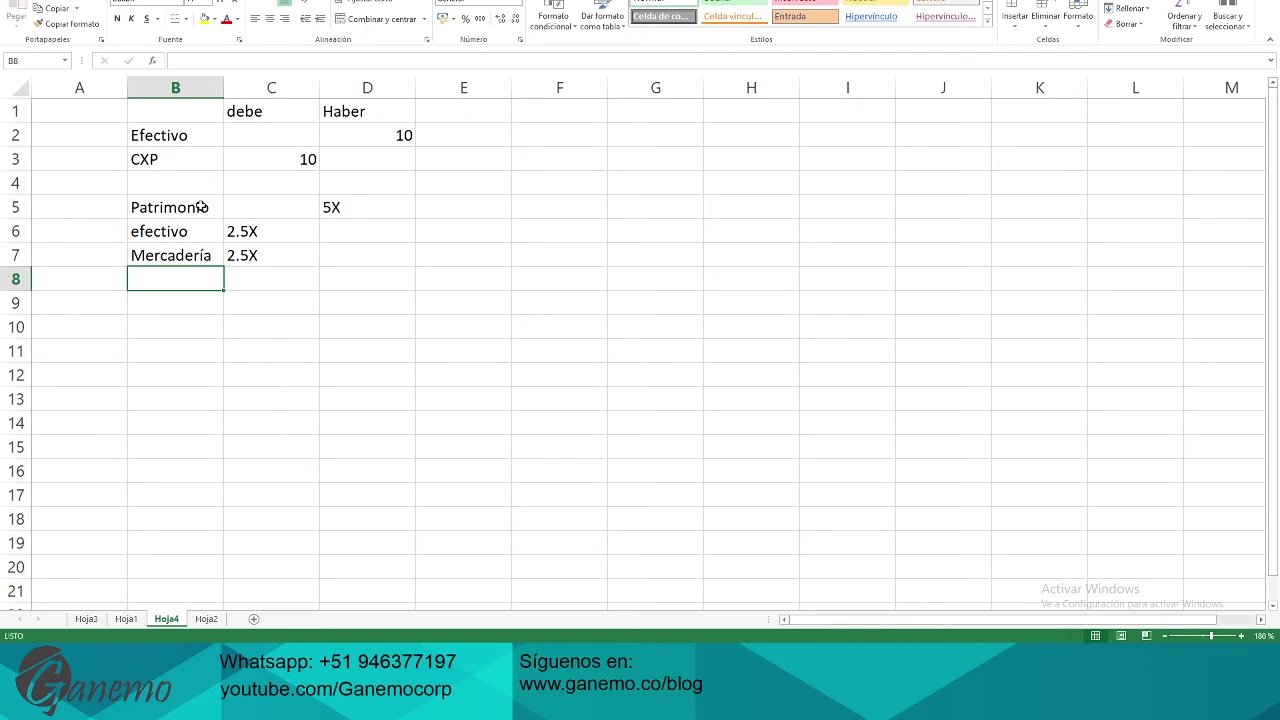
left_click_drag(201, 207, 367, 255)
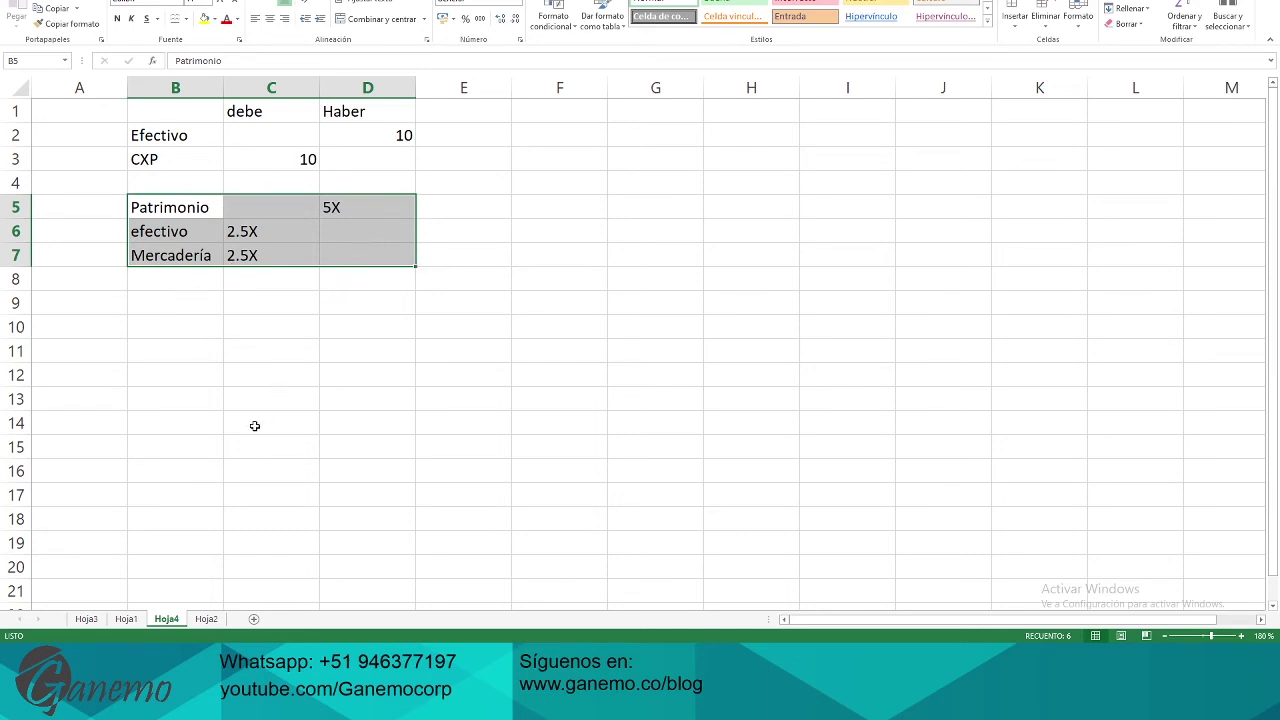
On Hoja1, compare Ingreso with Gasto and Activo, and enter "+" under Haber in H5 and "-" under Debe in G5
left_click(126, 619)
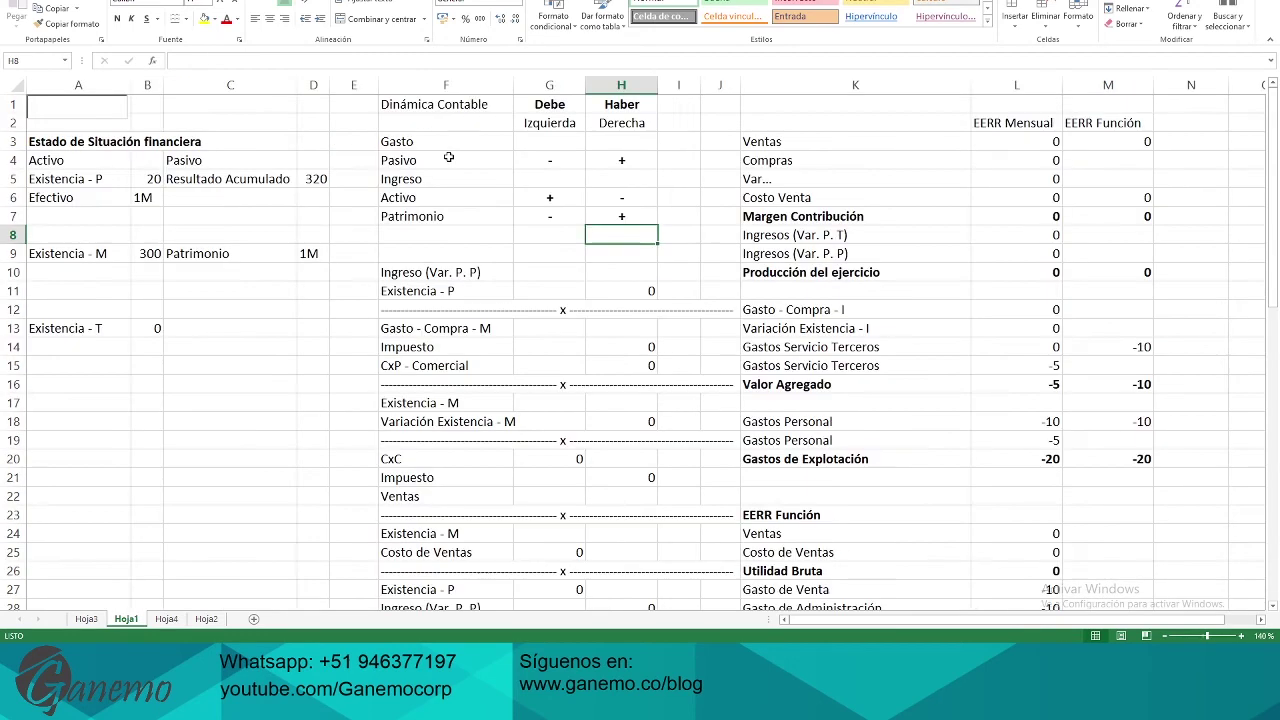
left_click(432, 145)
left_click(438, 179)
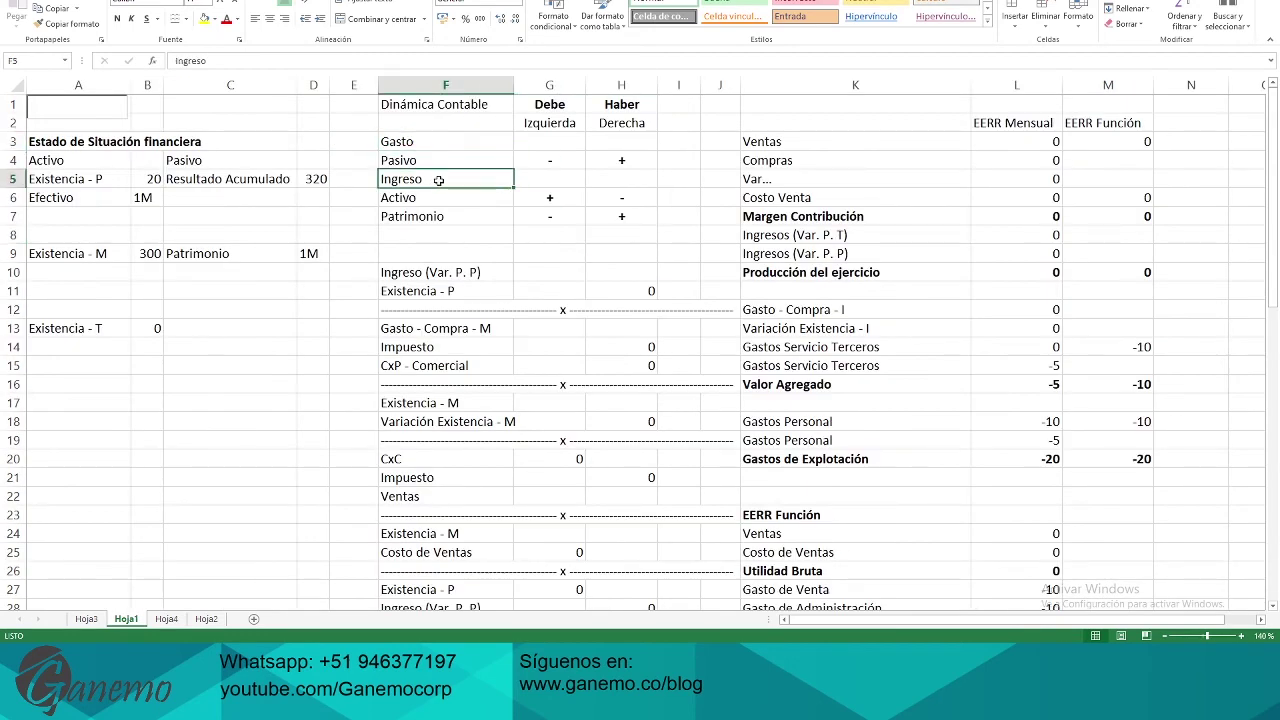
left_click(490, 140)
left_click(493, 186)
left_click(484, 197)
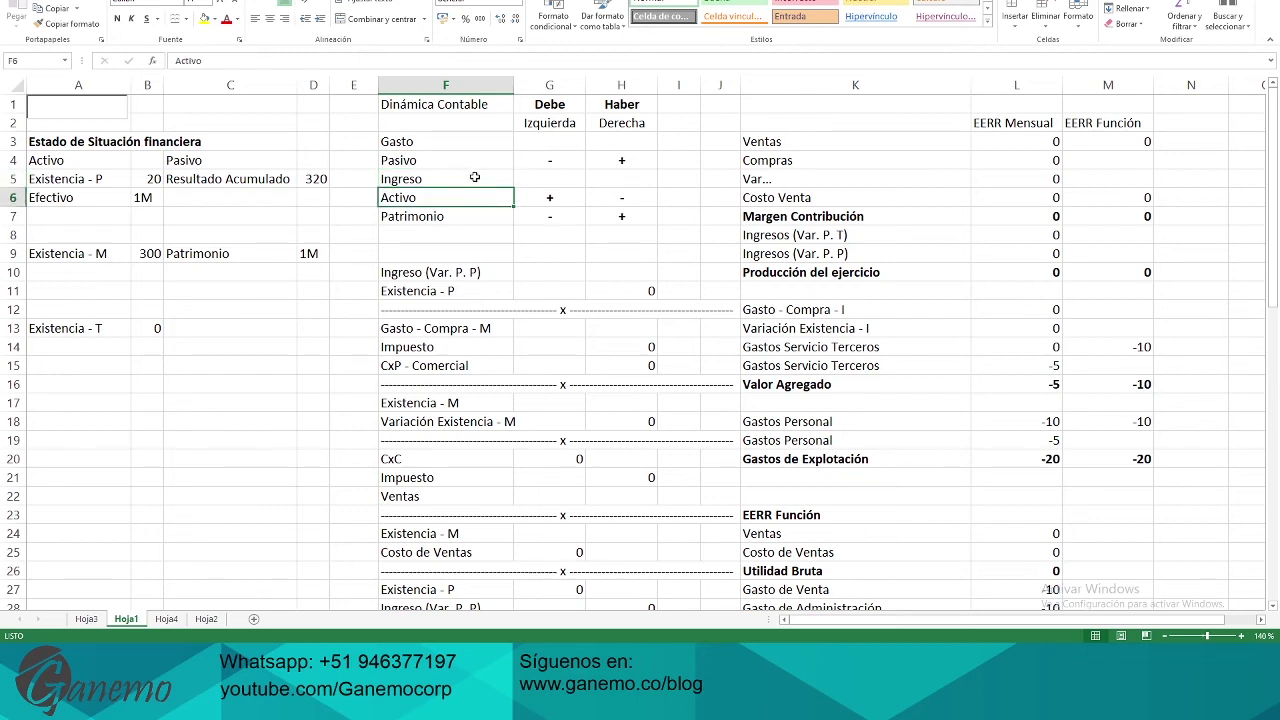
left_click(466, 179)
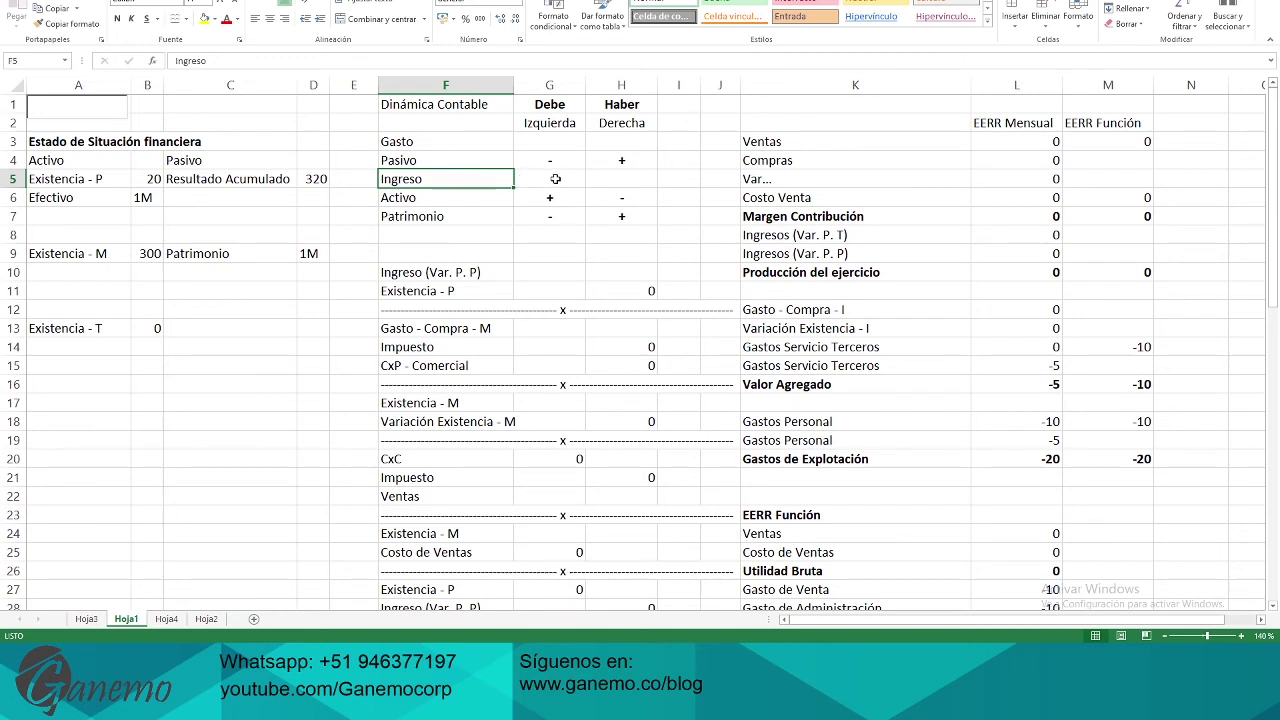
left_click(610, 178)
type("+")
key("Return")
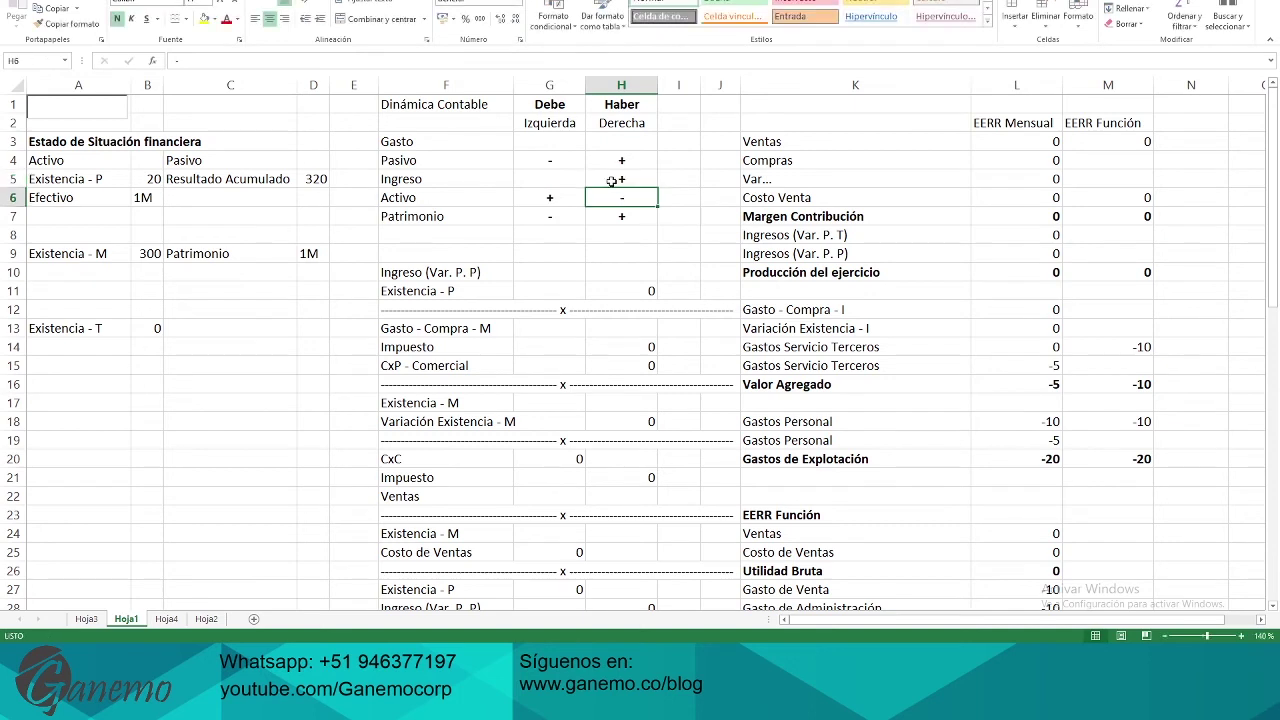
left_click(576, 181)
type("-")
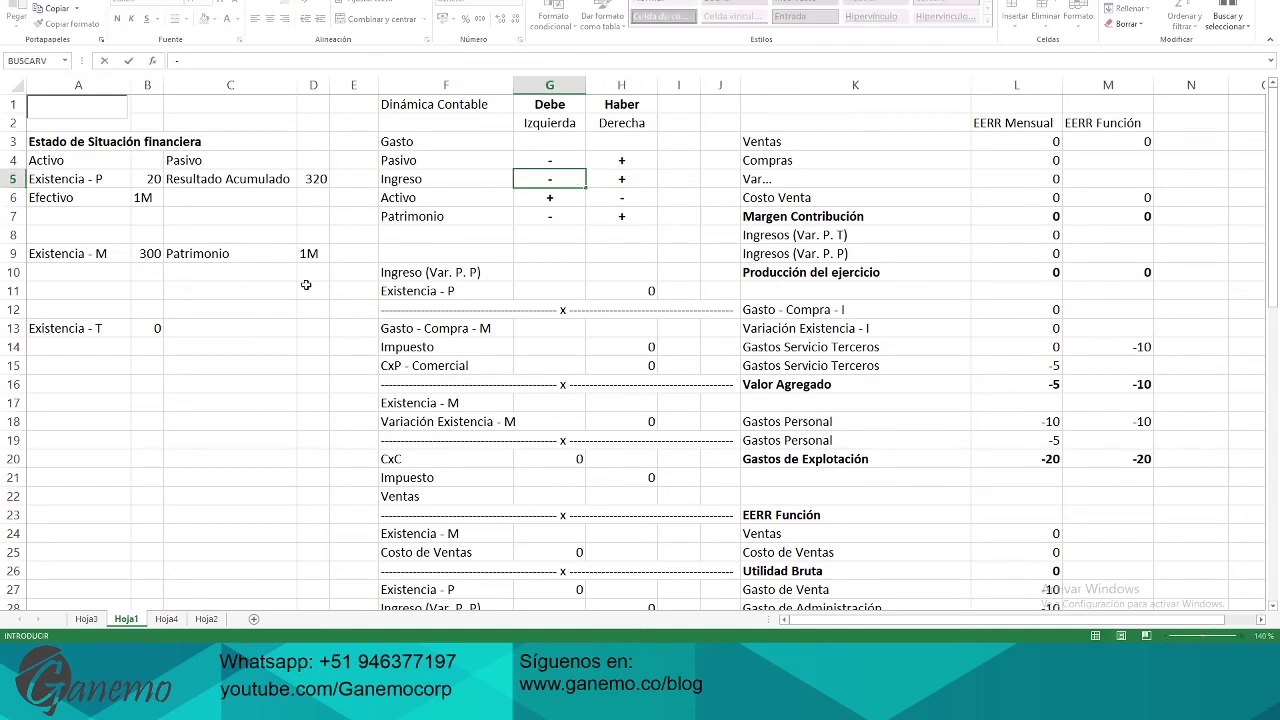
Fill in the Gasto row with "+" under Debe in G3 and "-" under Haber in H3
left_click(503, 139)
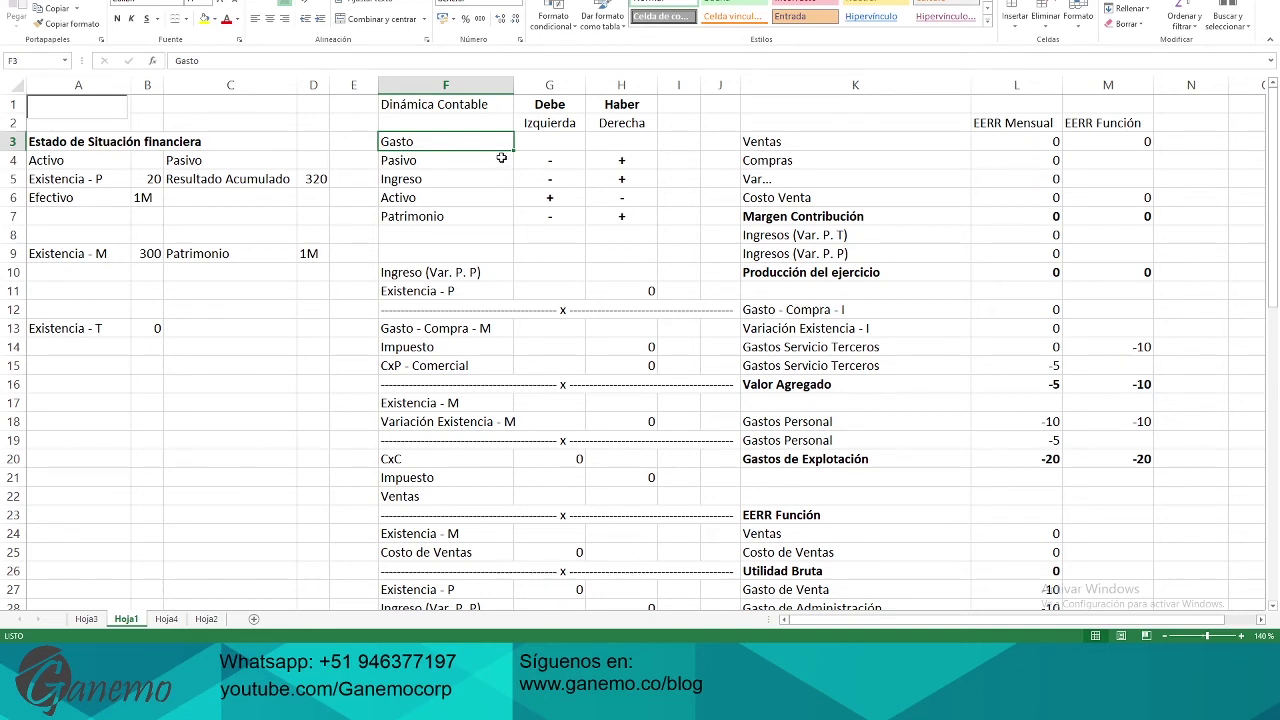
left_click(551, 144)
type("+")
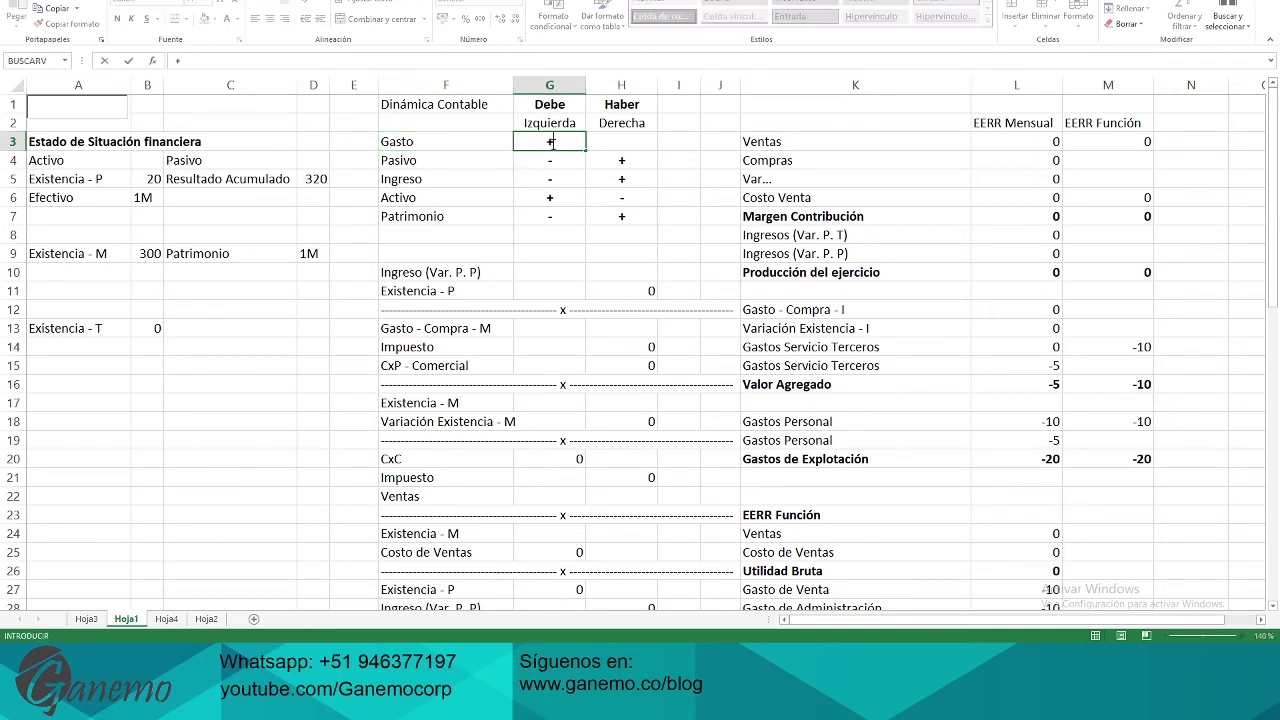
key("Tab")
type("-")
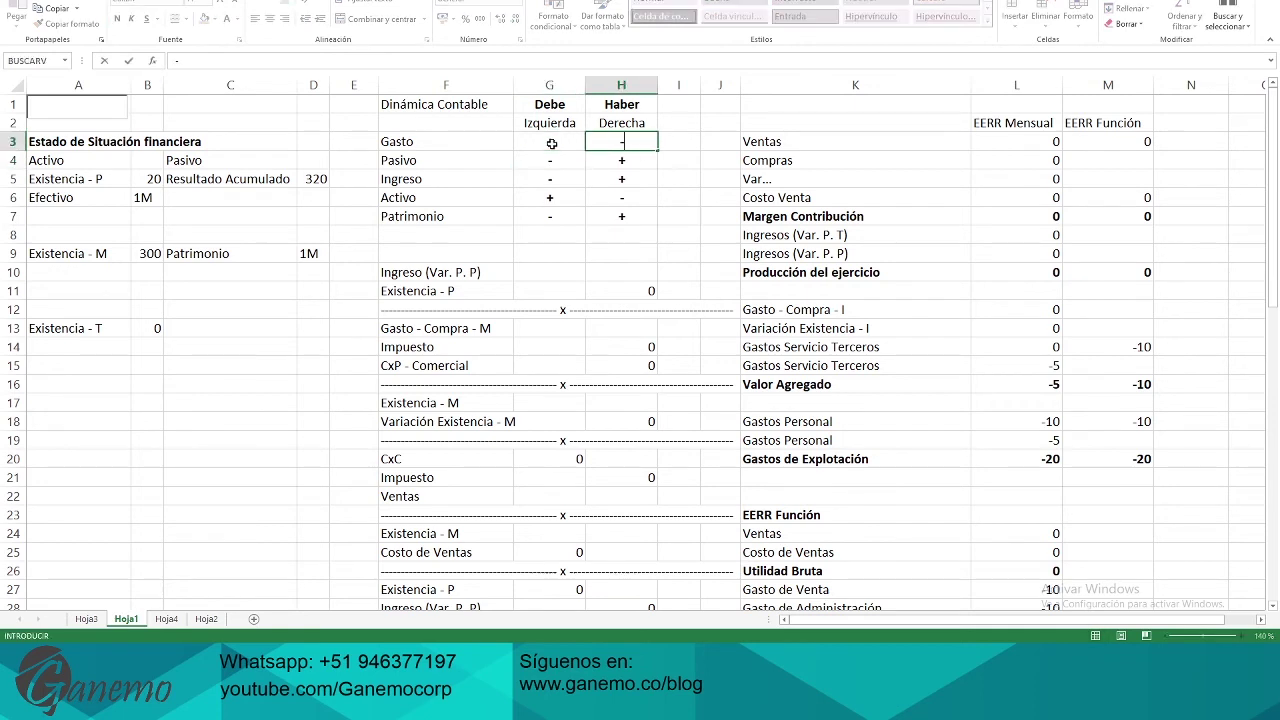
key("Return")
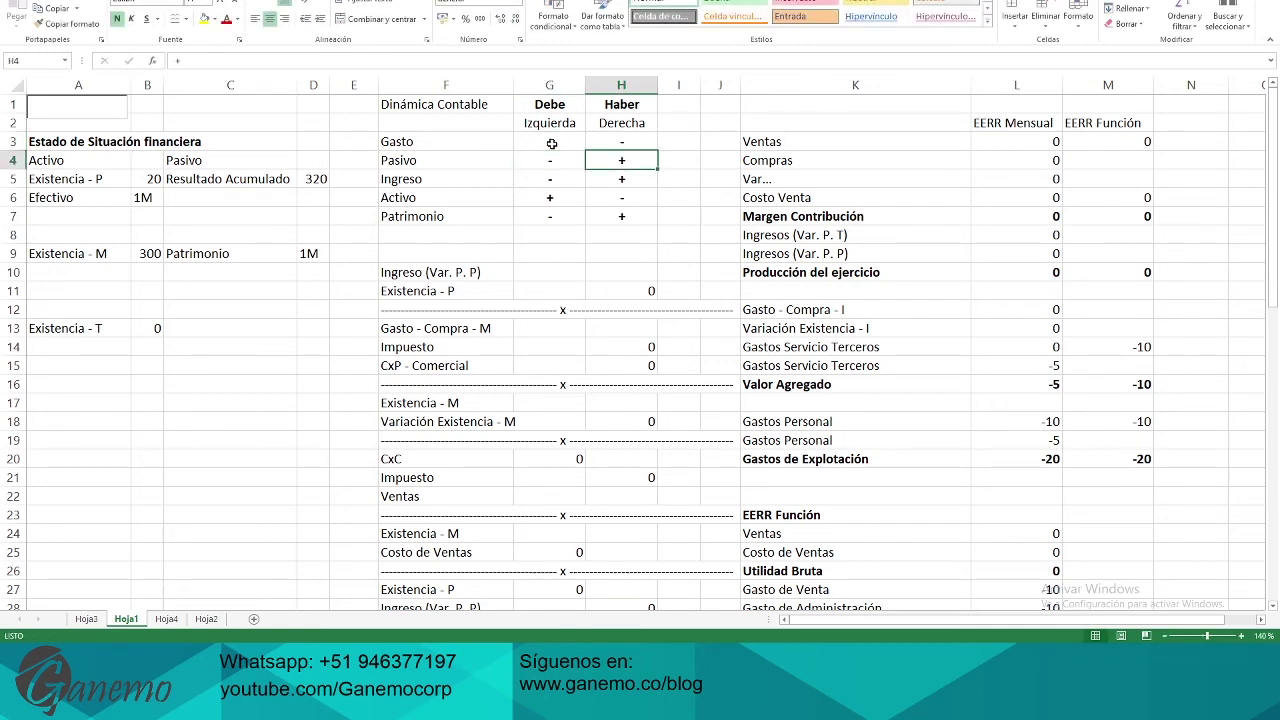
Review the account types Gasto, Pasivo, Ingreso and Activo in the Dinámica Contable table, comparing Ingreso with Activo
left_click(503, 141)
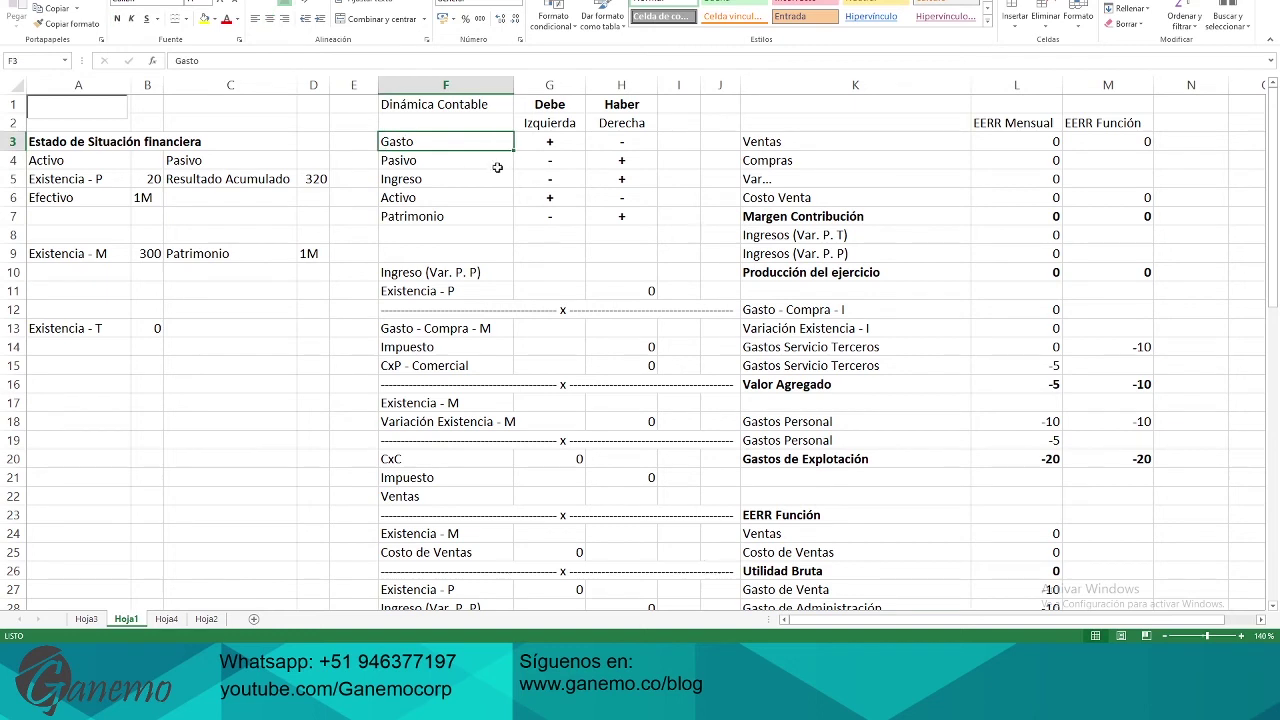
left_click(496, 163)
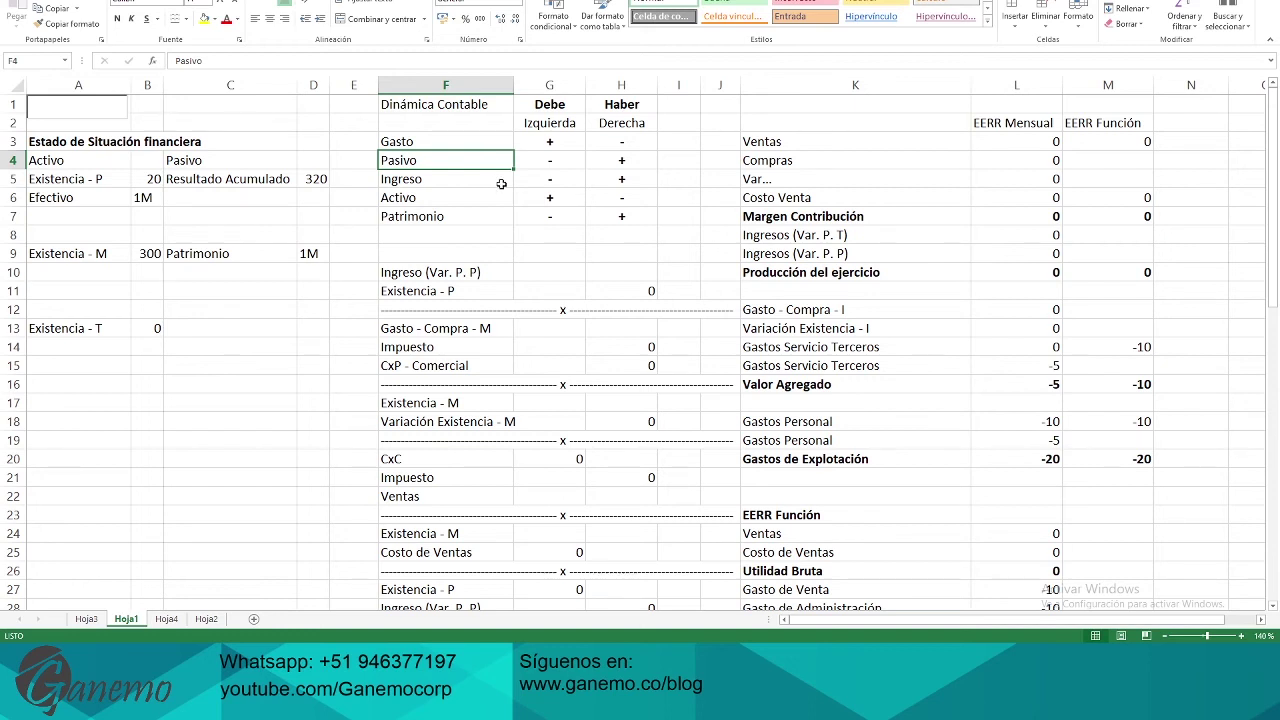
left_click(499, 179)
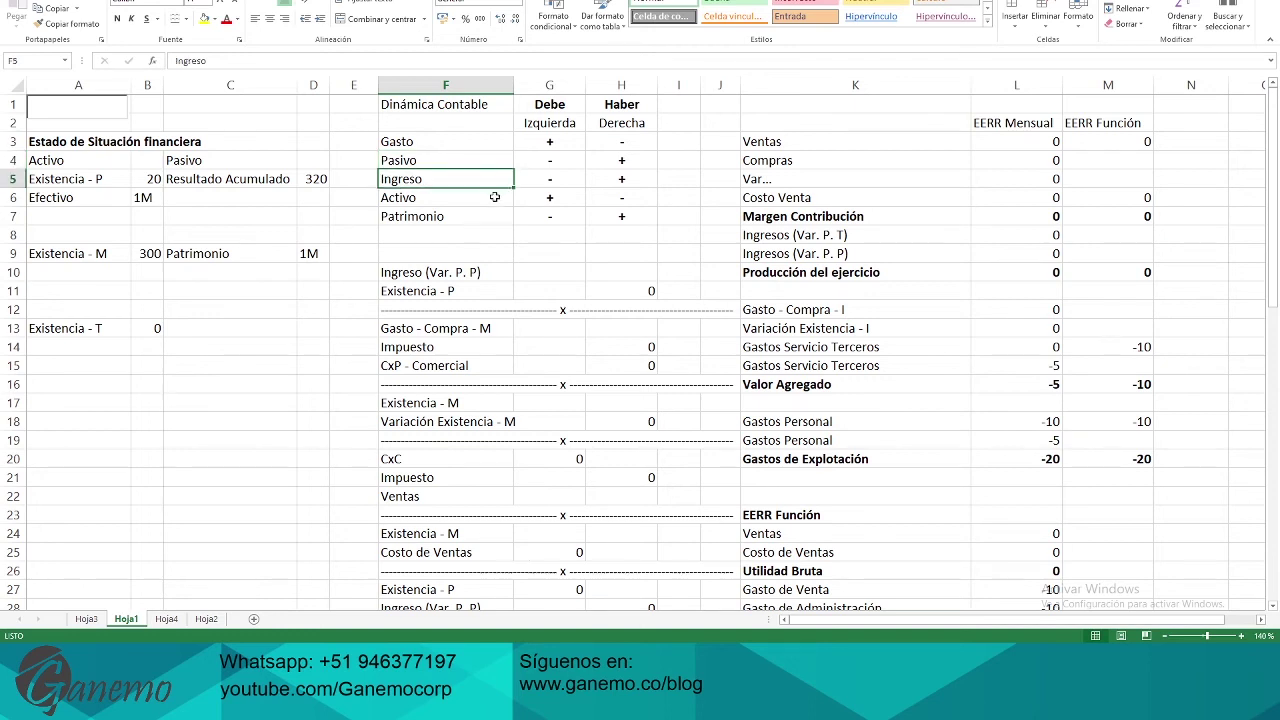
left_click(494, 197)
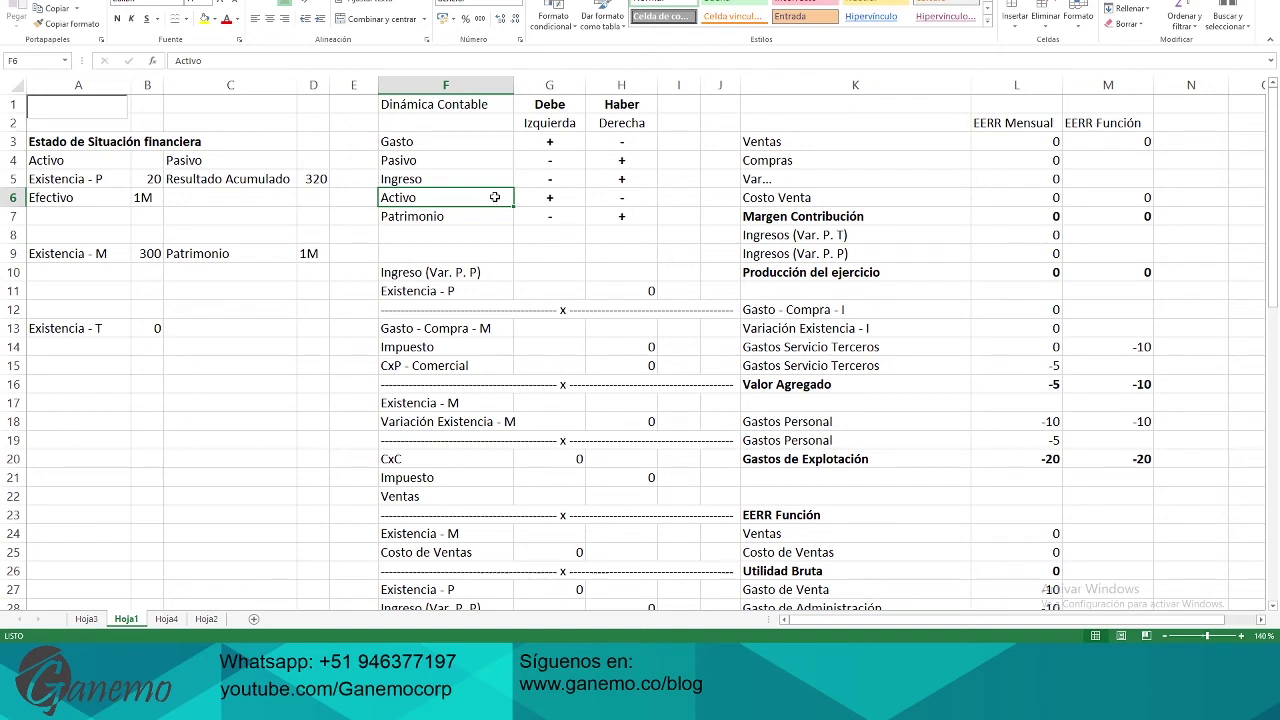
left_click(487, 180)
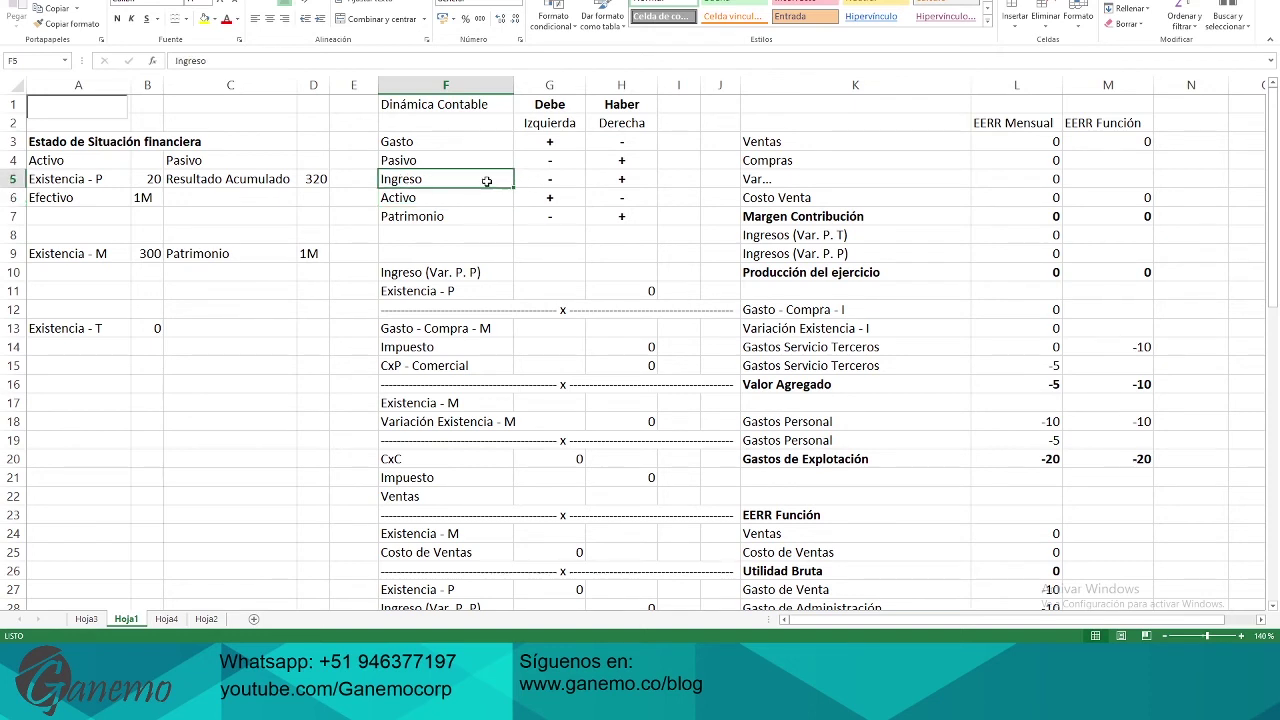
left_click(486, 197)
left_click(487, 179)
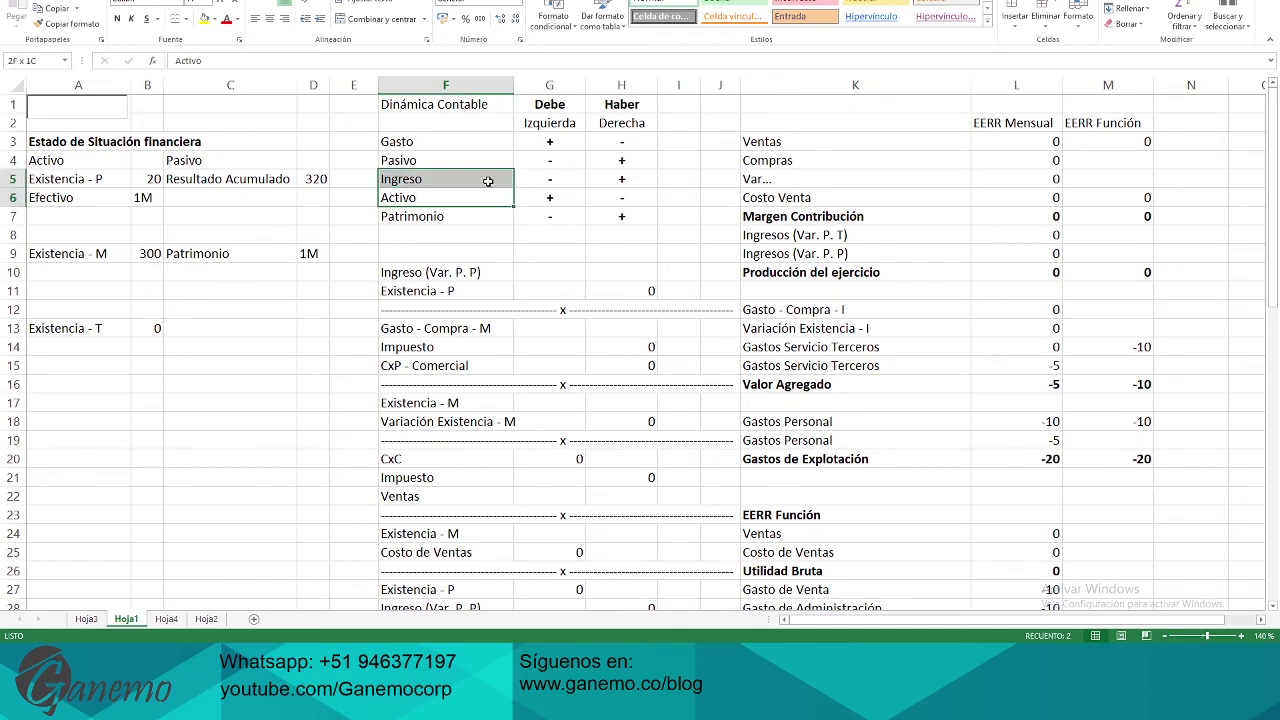
Review the Debe and Haber signs of the Ingreso, Activo, Gasto and Pasivo rows in the Dinámica Contable table
left_click(486, 197)
left_click(487, 179)
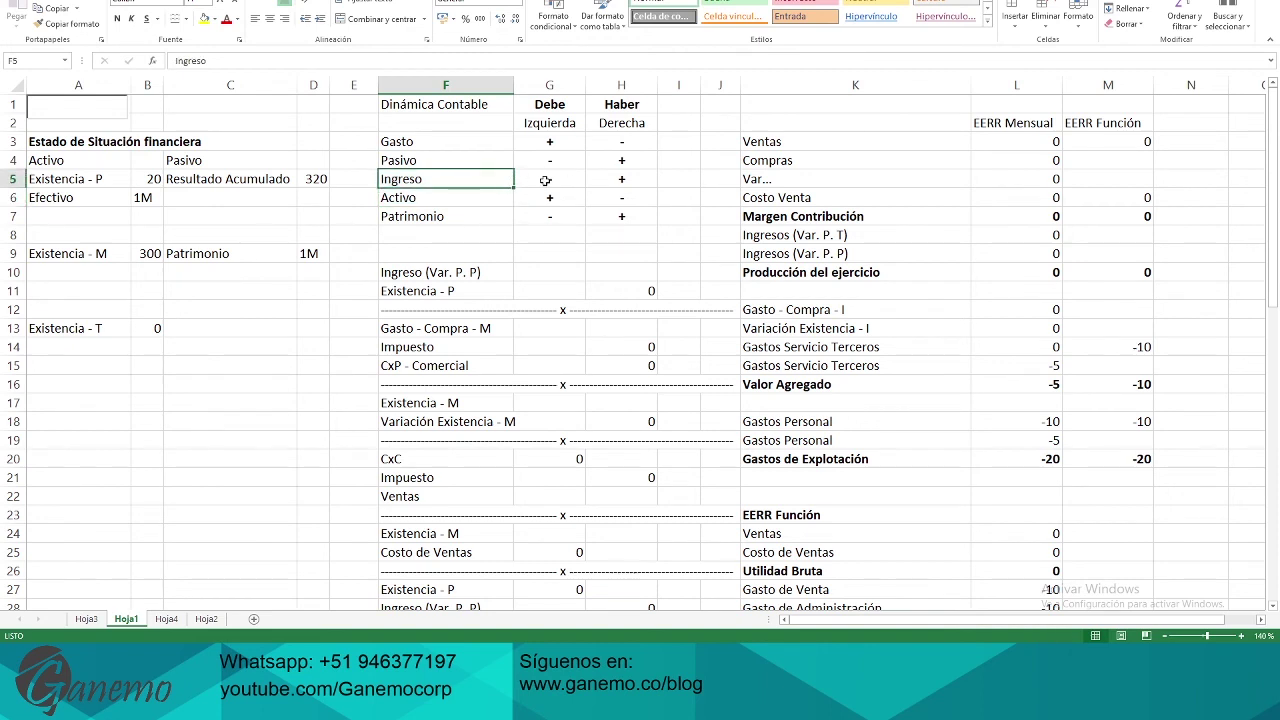
left_click_drag(545, 179, 621, 179)
left_click_drag(480, 197, 594, 197)
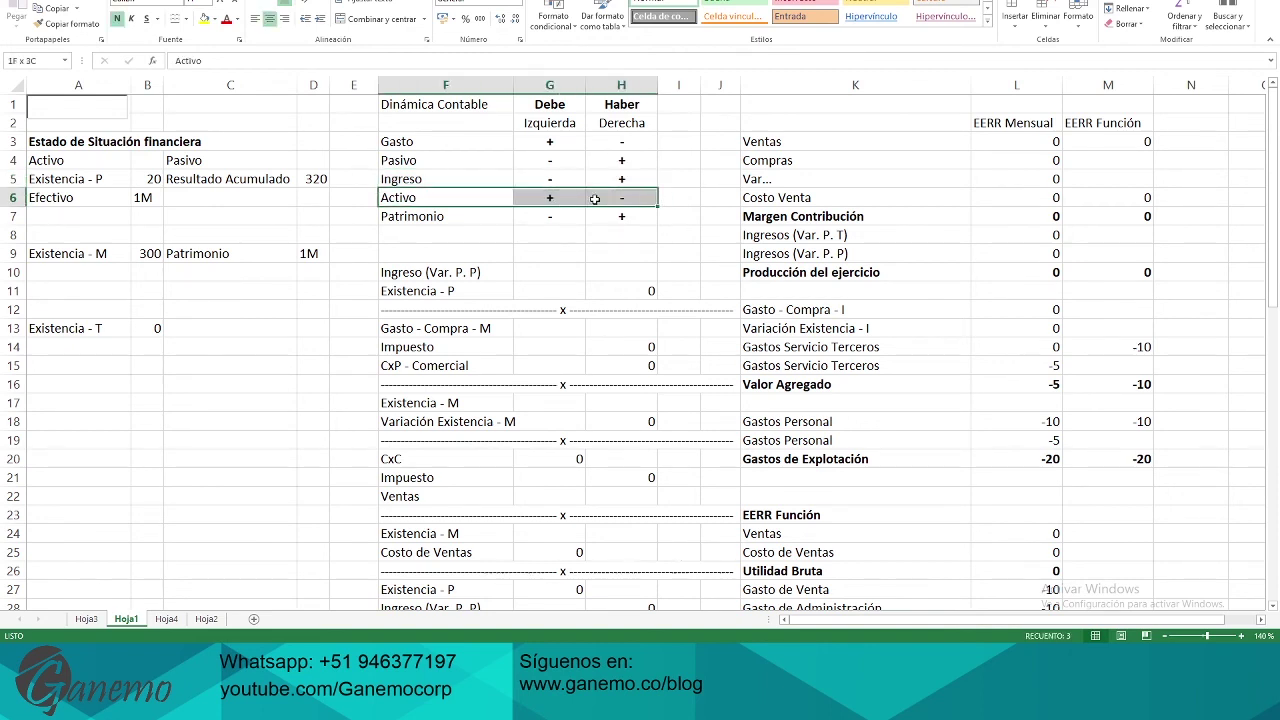
left_click(503, 146)
left_click_drag(503, 146, 619, 144)
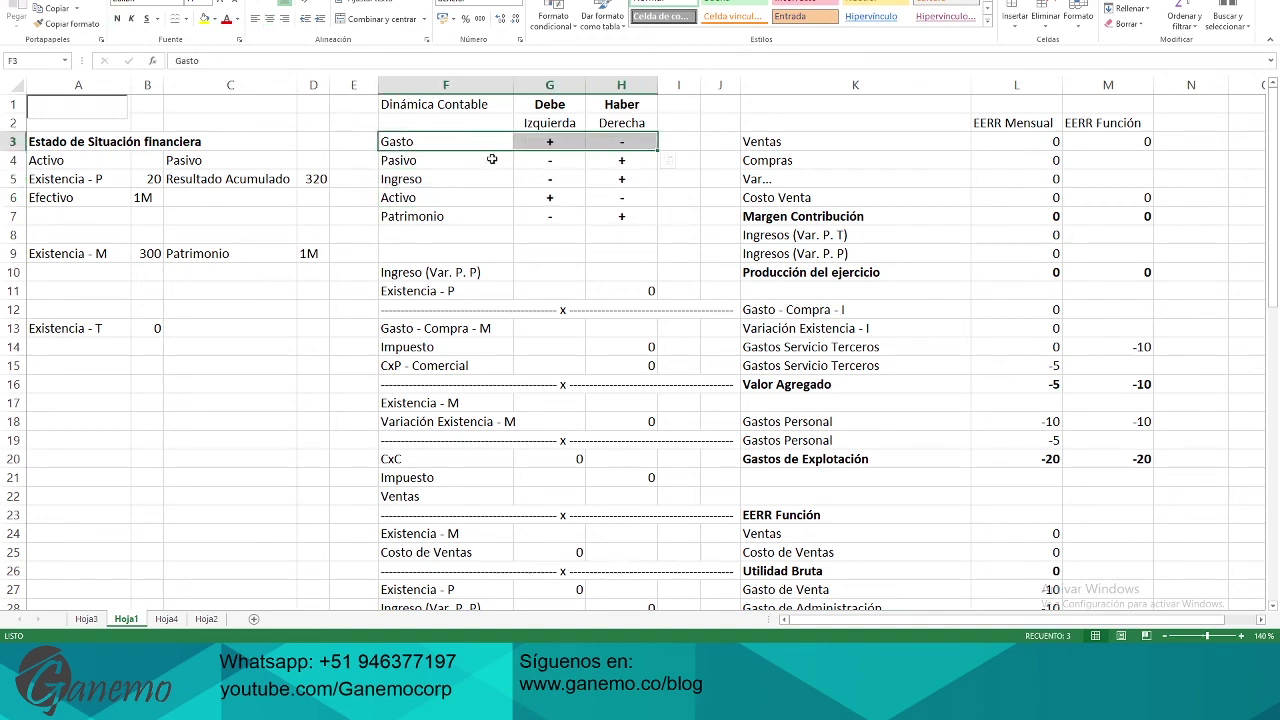
left_click_drag(472, 162, 619, 162)
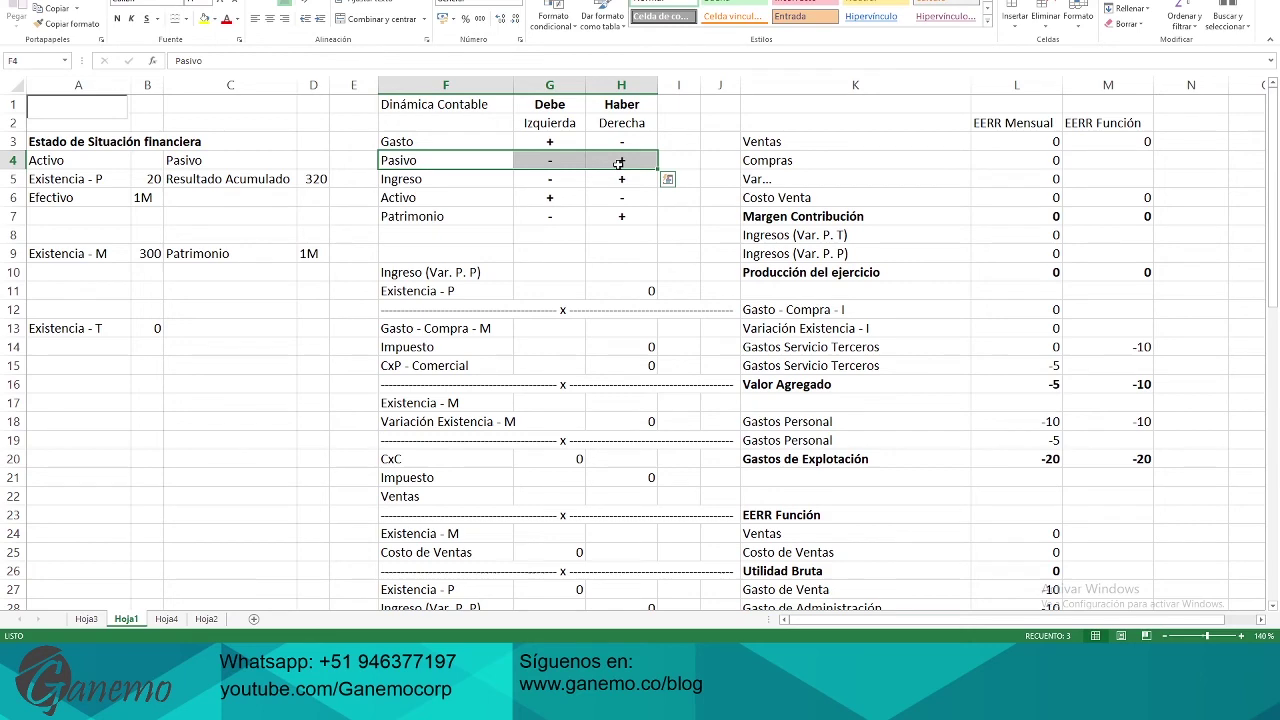
On Hoja4, enter "CXP" in B11 as an account of a new journal entry
left_click(166, 619)
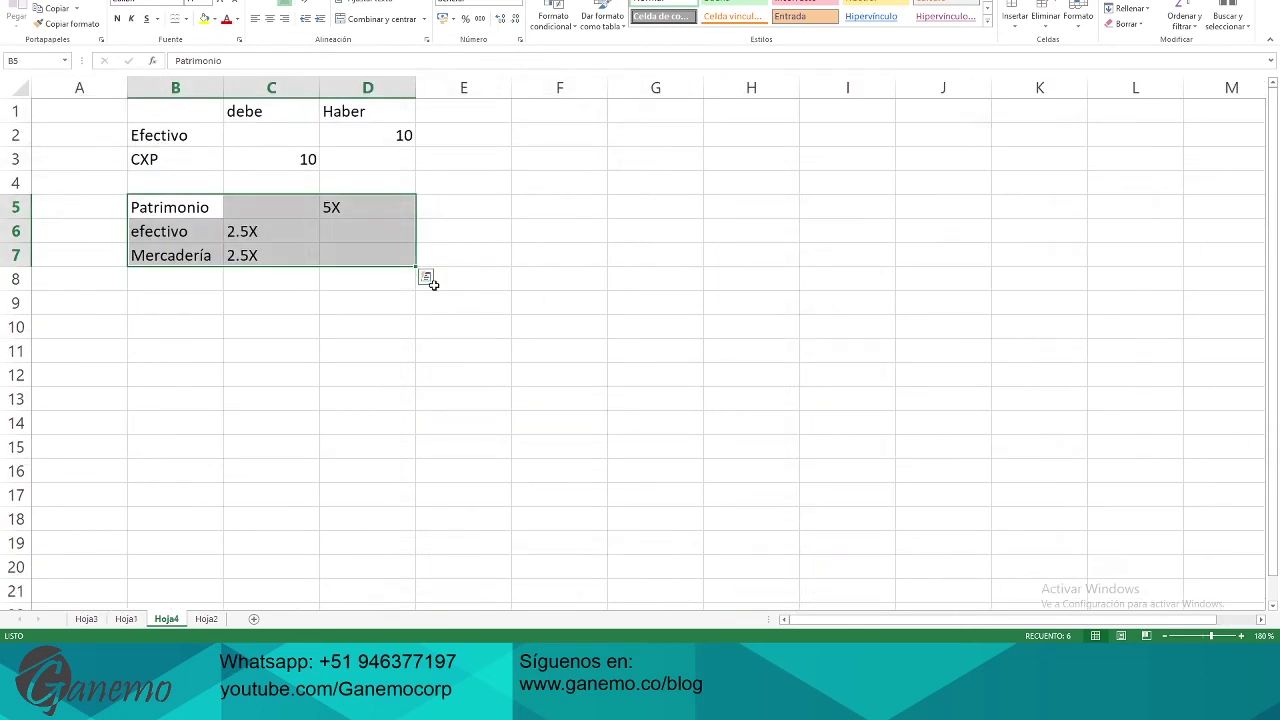
left_click_drag(182, 326, 264, 334)
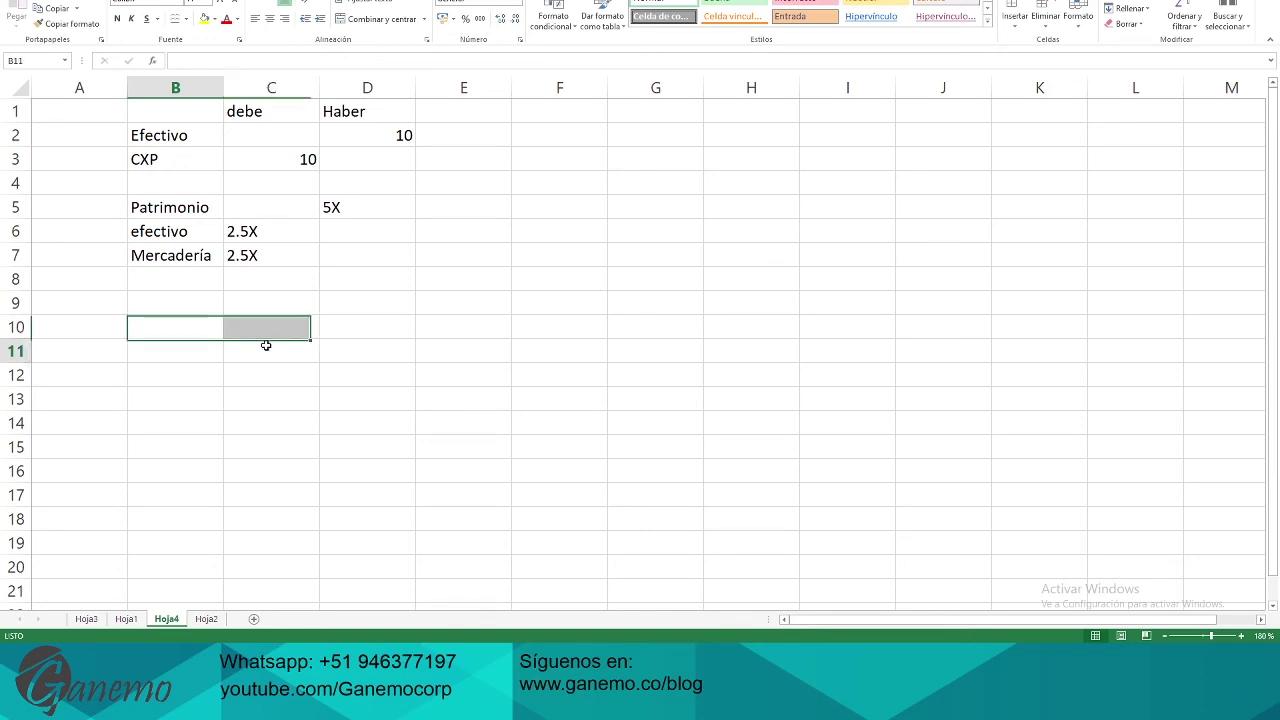
key("Down")
type("X")
key("BackSpace")
type("CXP")
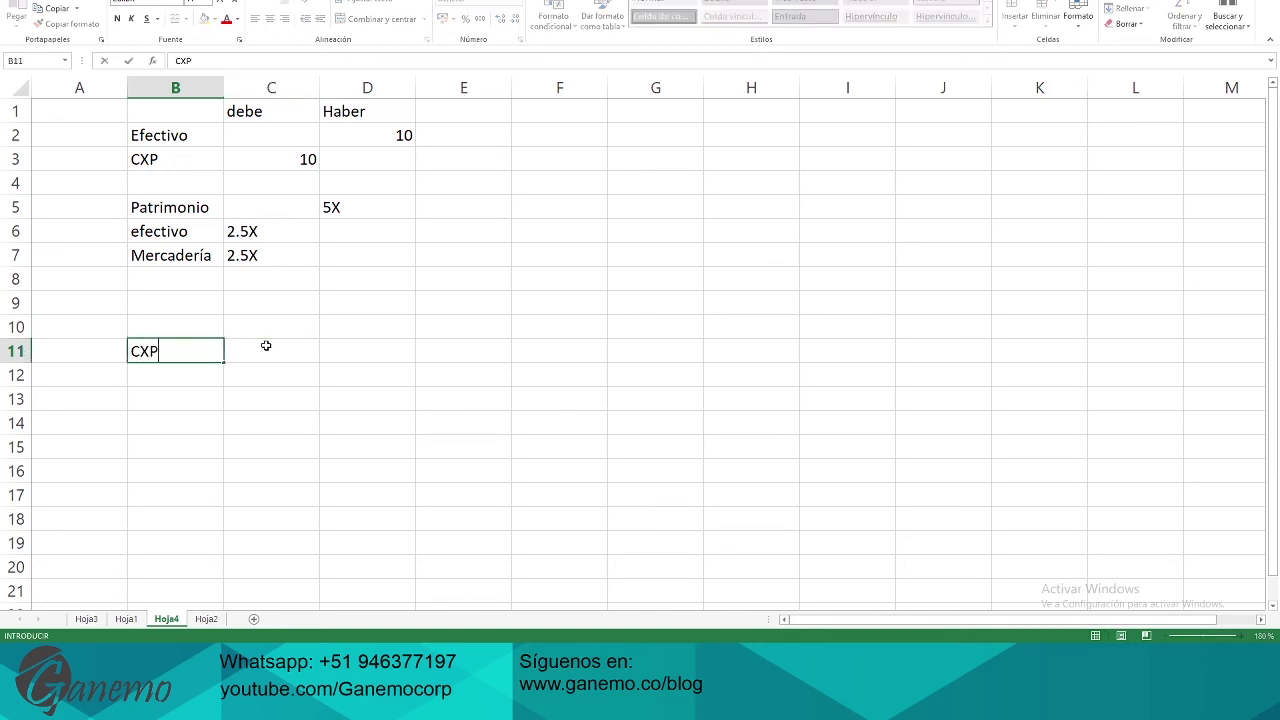
key("ctrl+Return")
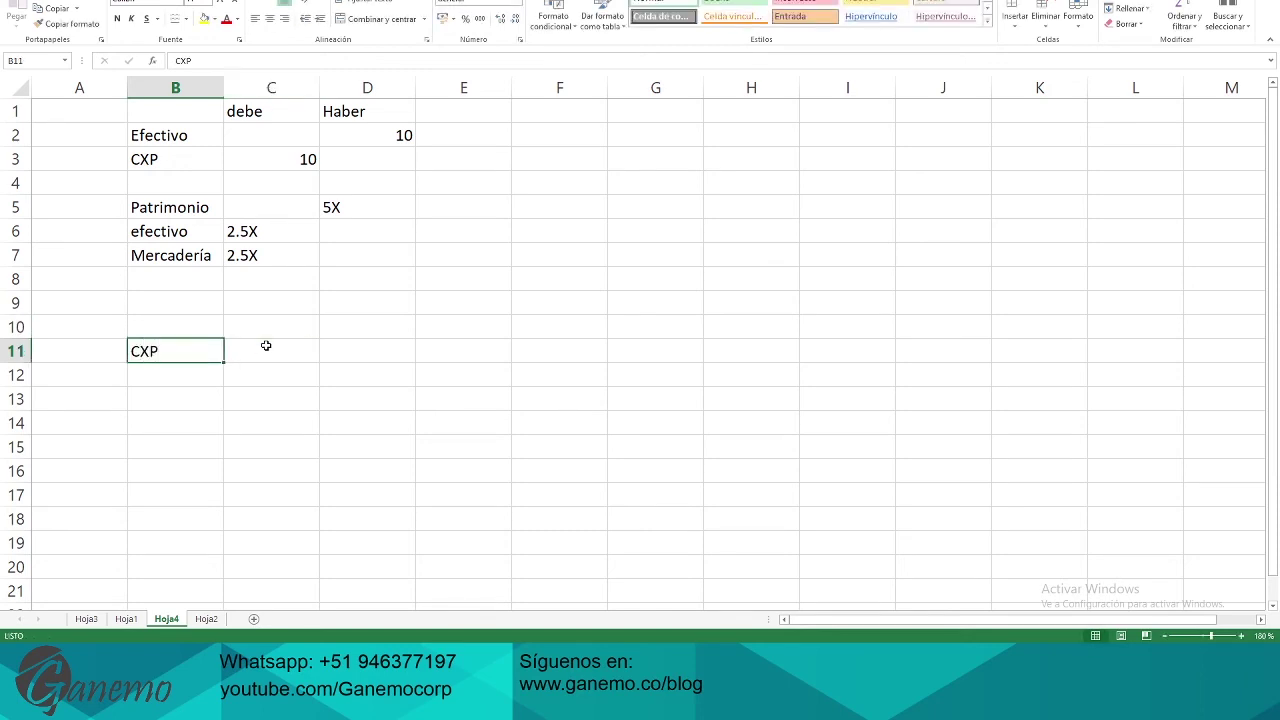
Enter 1000 under Haber for the new CXP line in D11
key("Right")
key("Right")
key("Right")
key("Left")
type("1000")
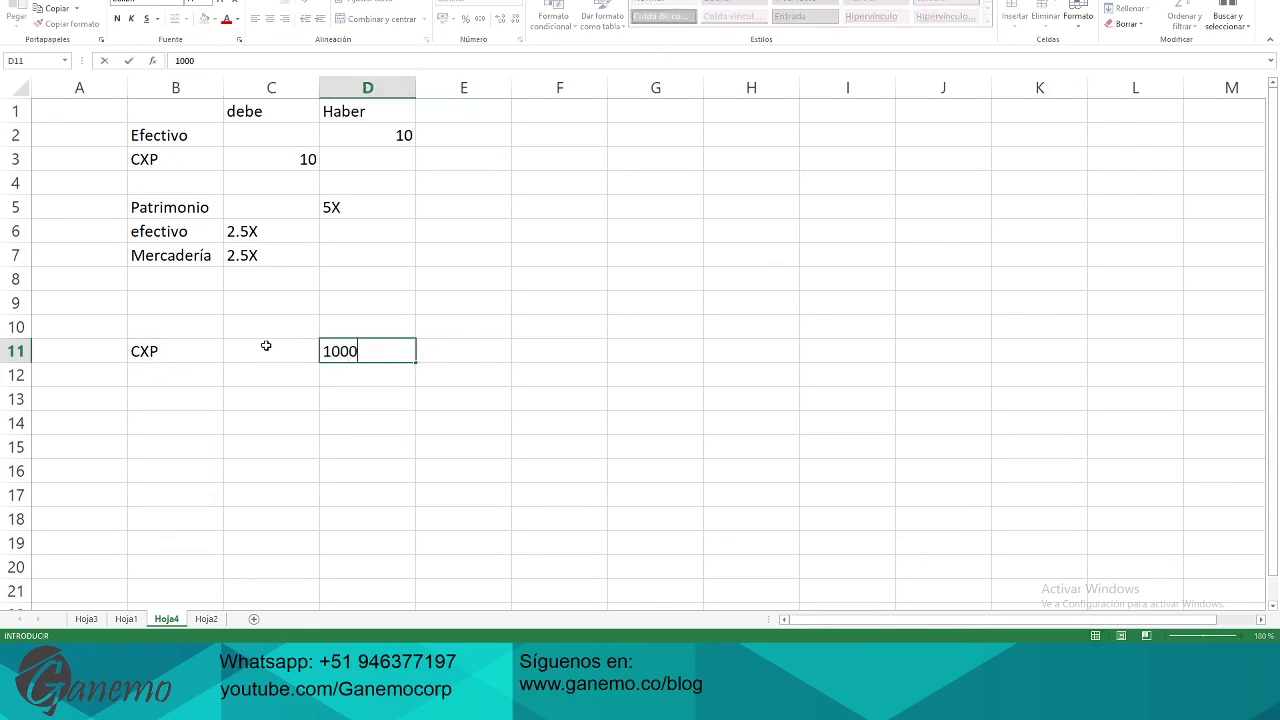
key("Return")
key("Up")
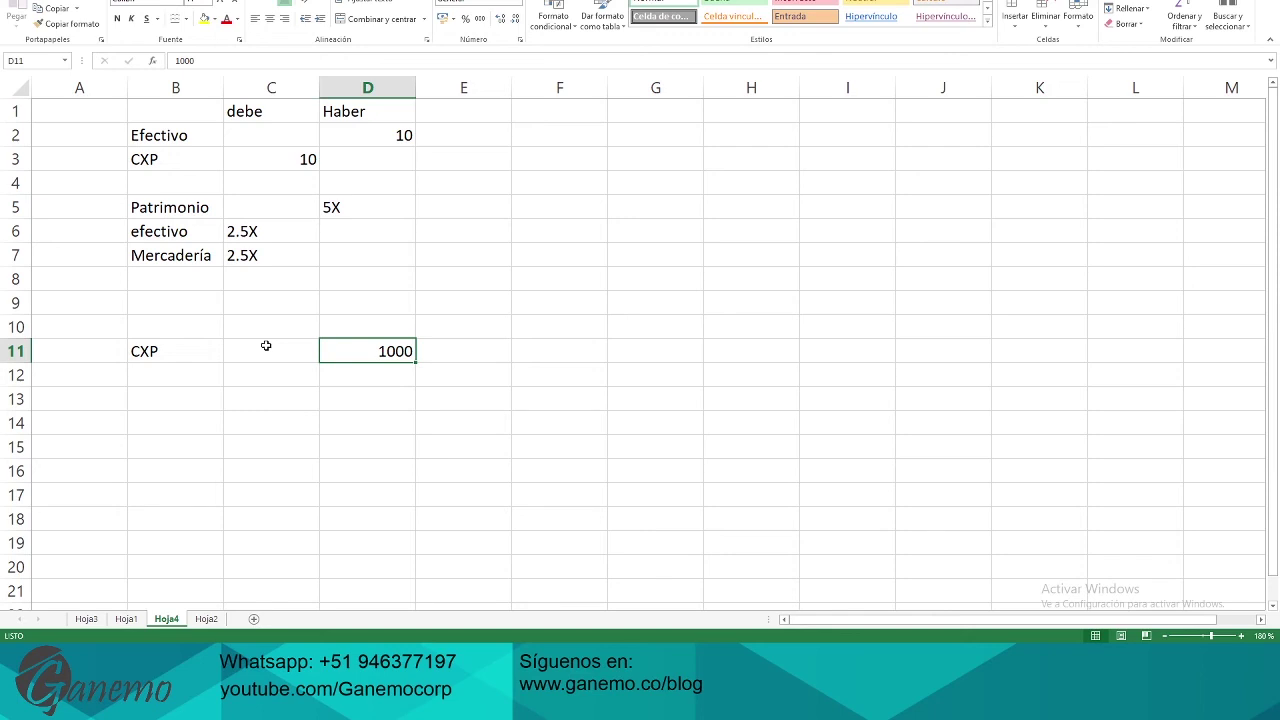
Enter "Compra" in B10 as the account directly above the new CXP line
key("Left")
key("Left")
key("Up")
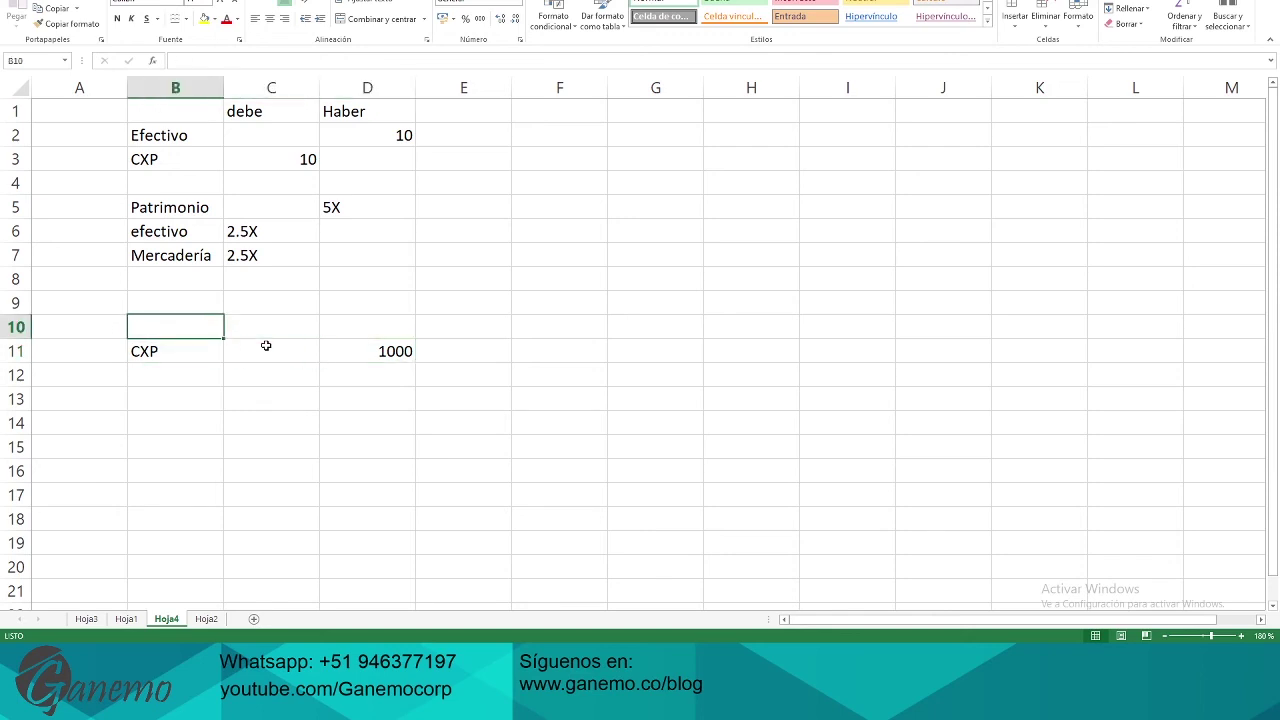
type("Compra")
key("Return")
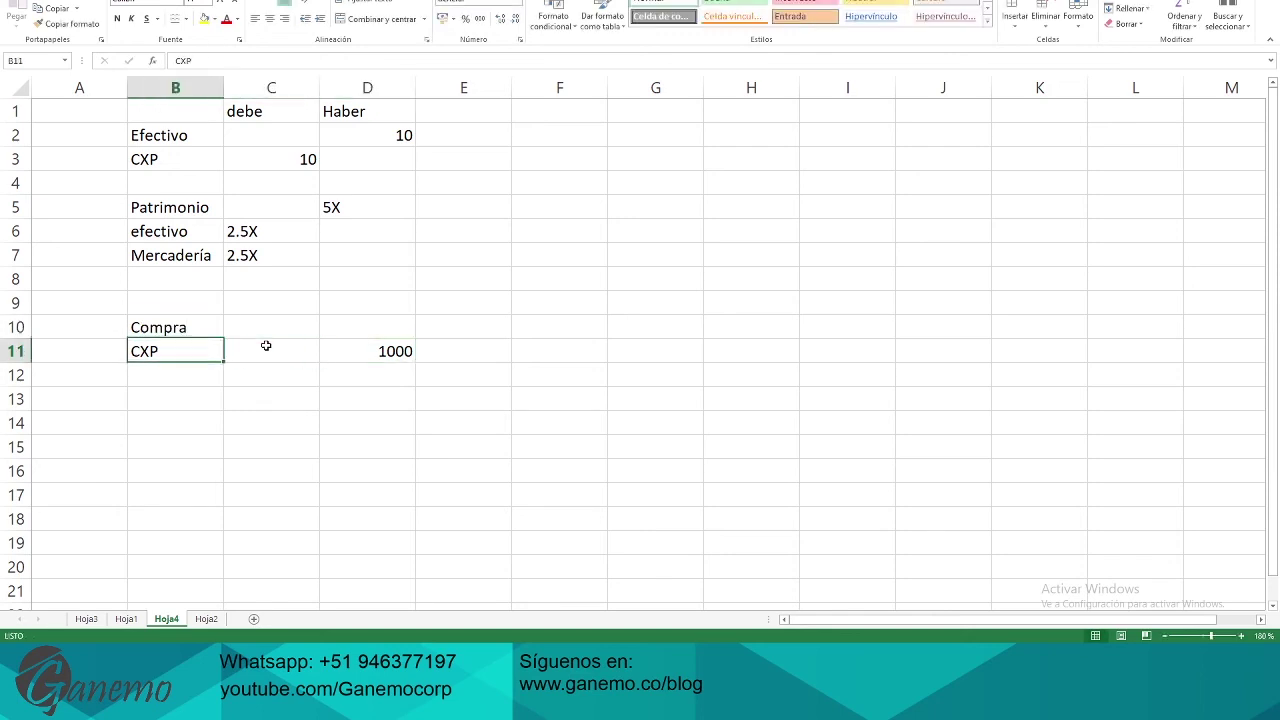
Enter 1000 under debe for Compra in C10, and check both sides of the Compra and CXP entry
key("Up")
key("Right")
type("1000")
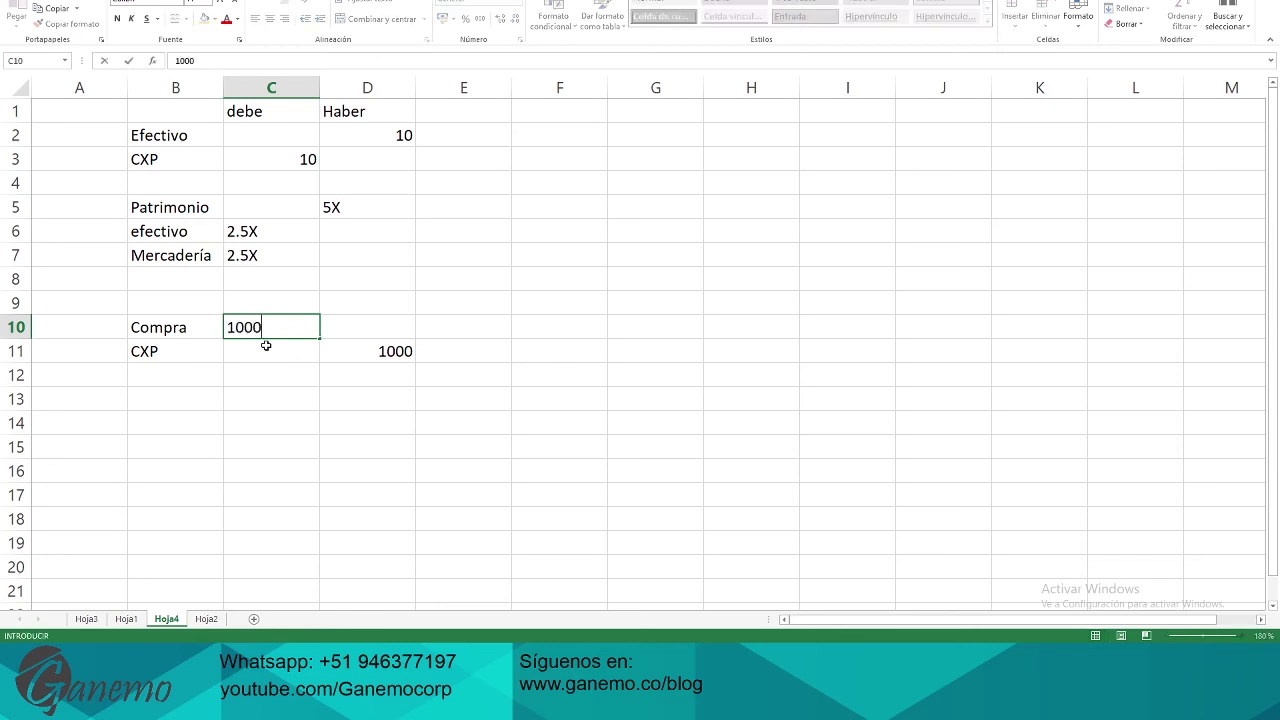
key("Return")
left_click(337, 364)
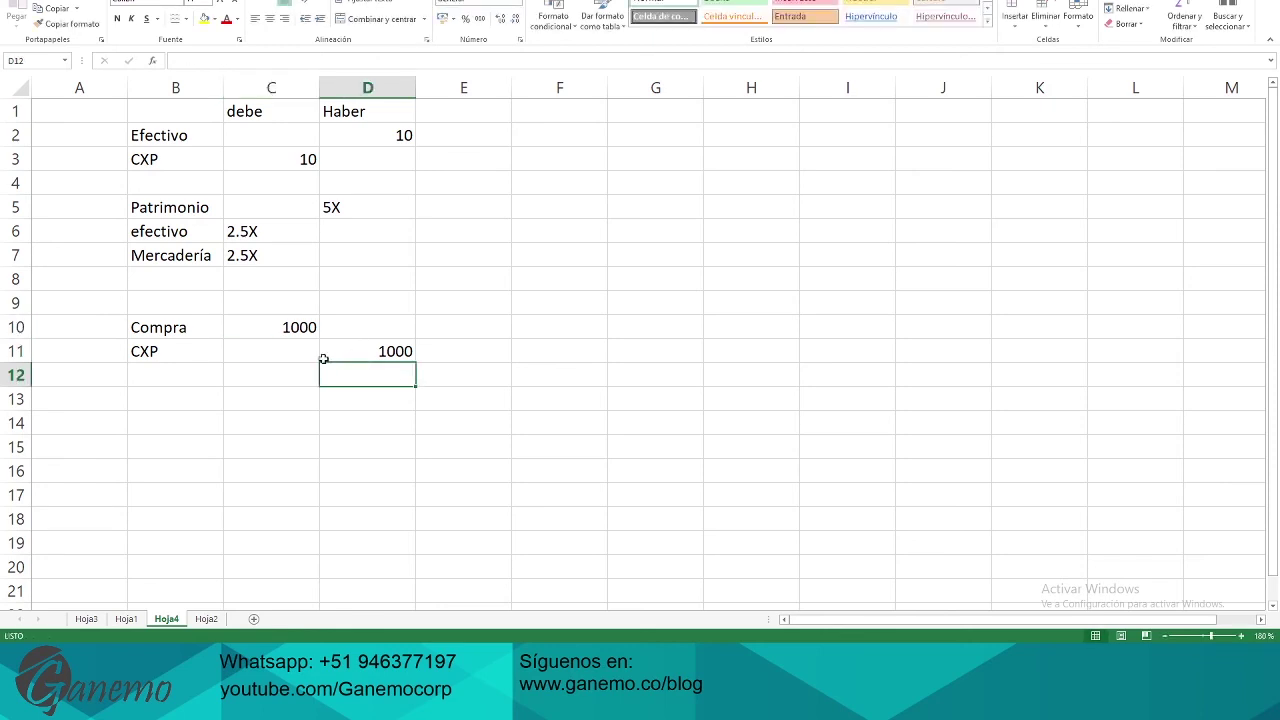
left_click(191, 329)
left_click(272, 325)
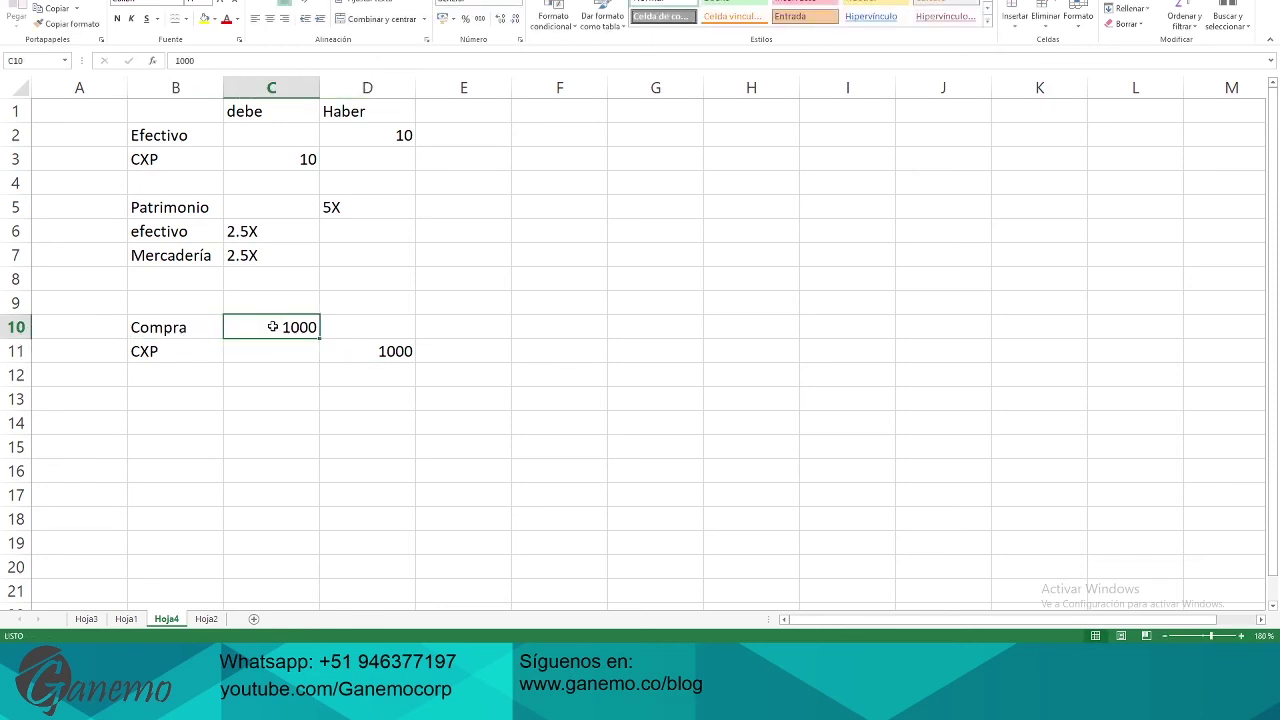
left_click(352, 326)
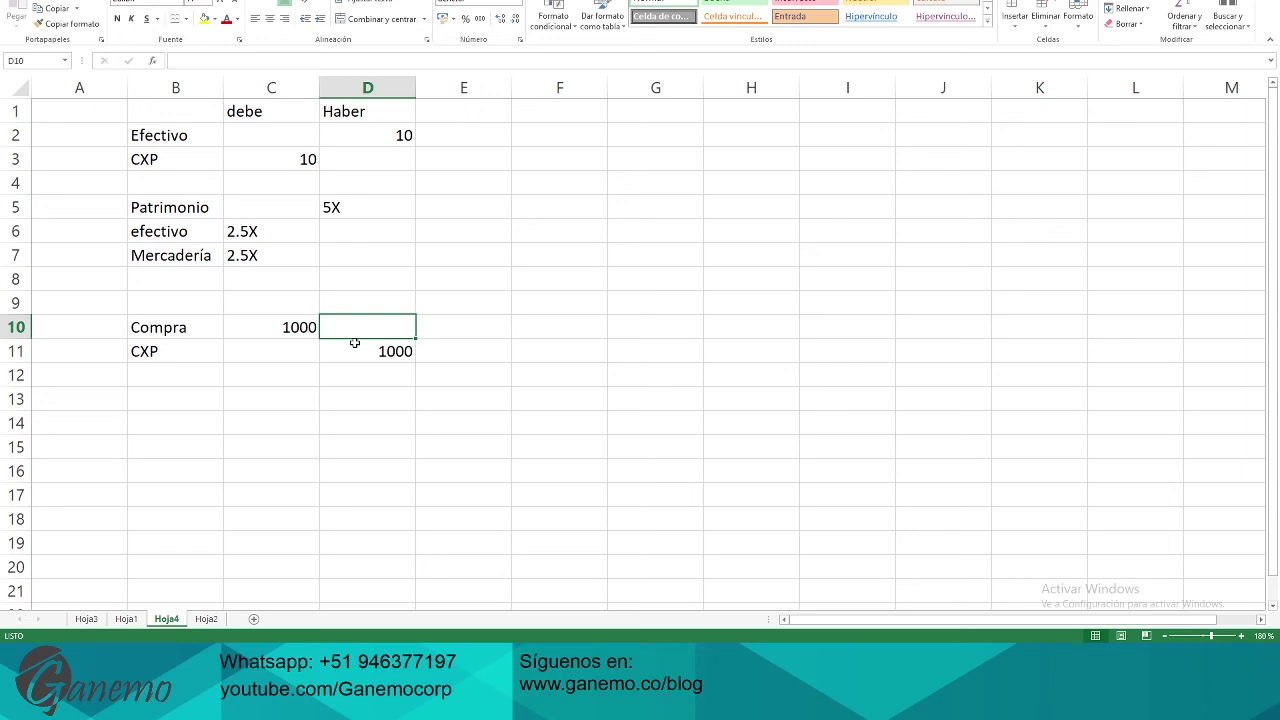
left_click(290, 355)
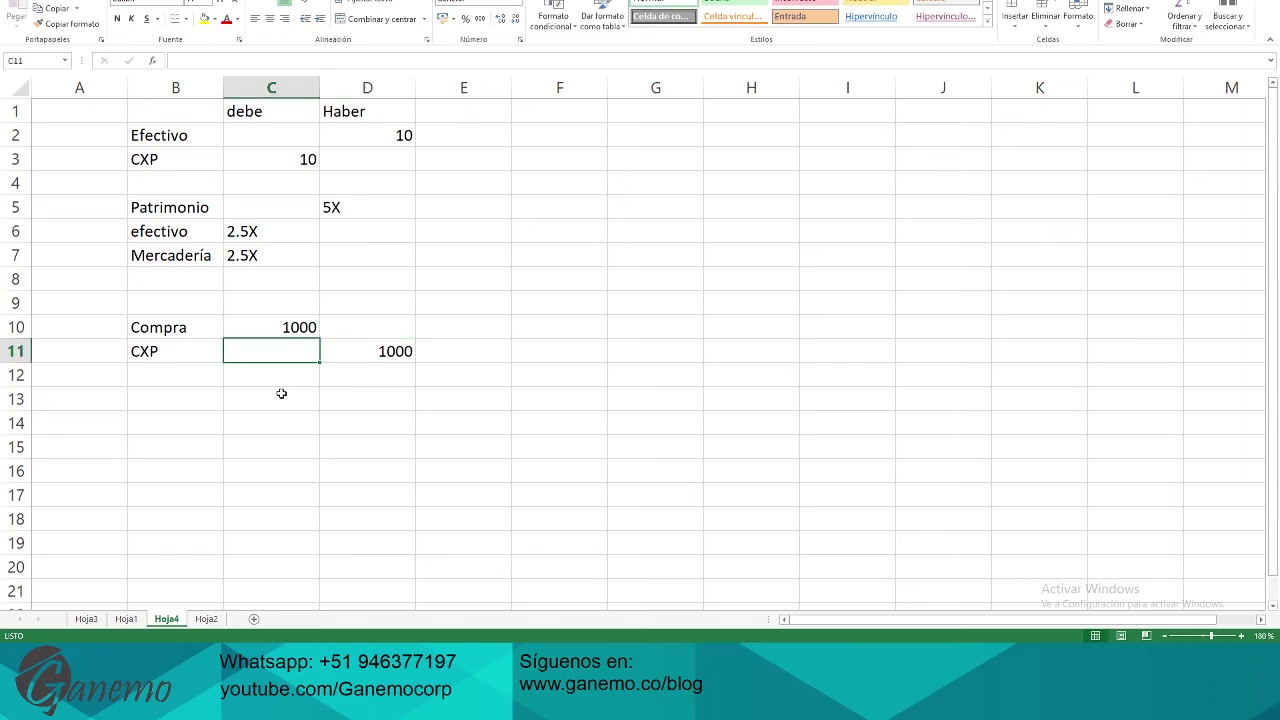
Start a sales entry with "CXC" in B13 and 10000 under debe in C13
left_click(199, 402)
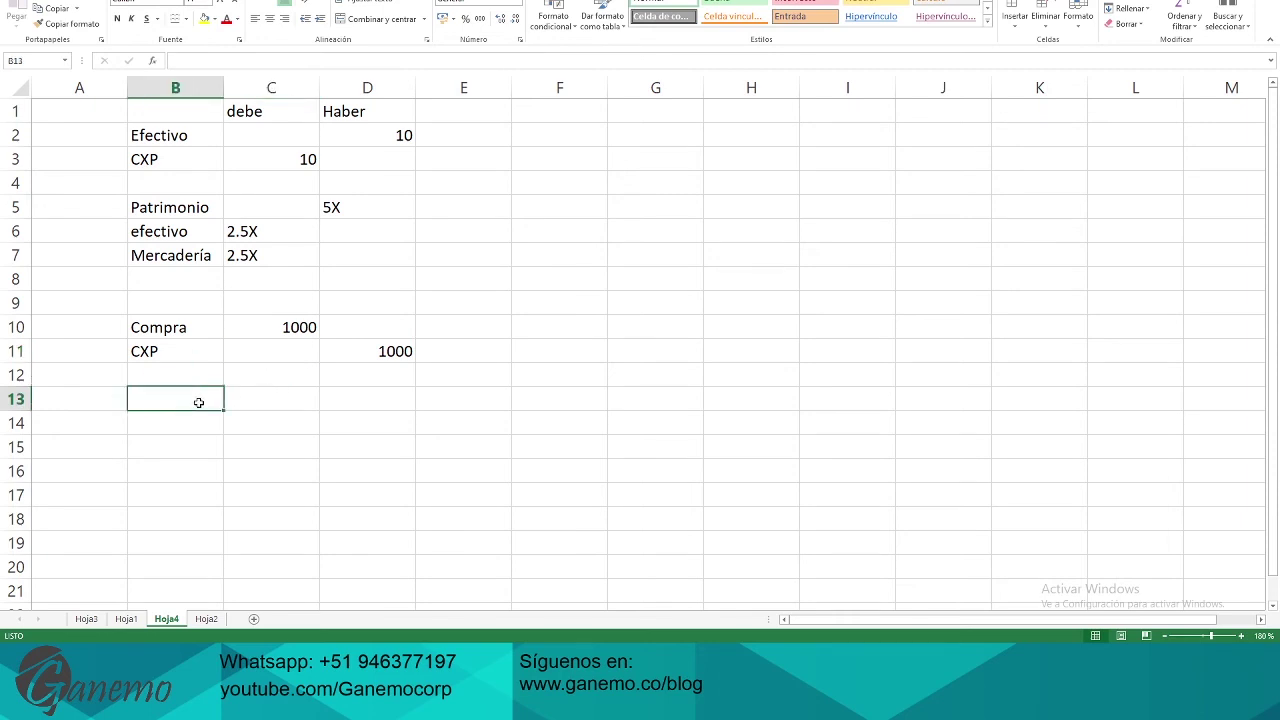
type("CXC")
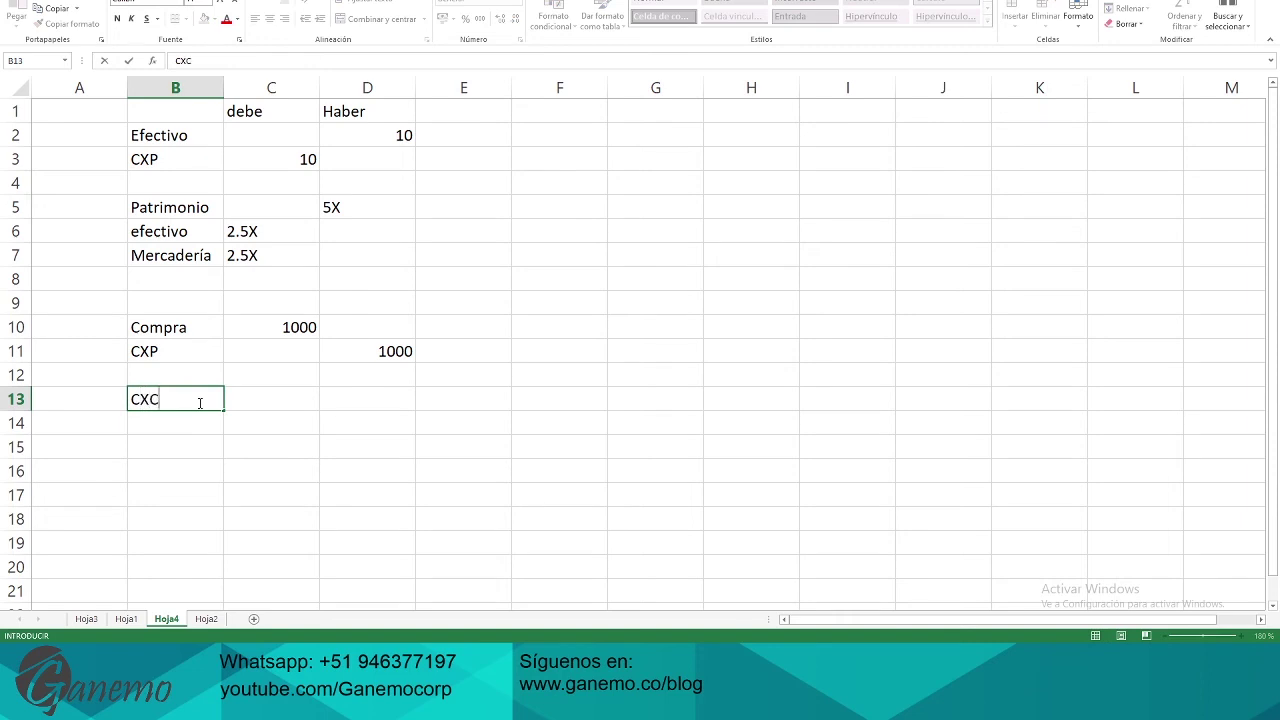
key("Return")
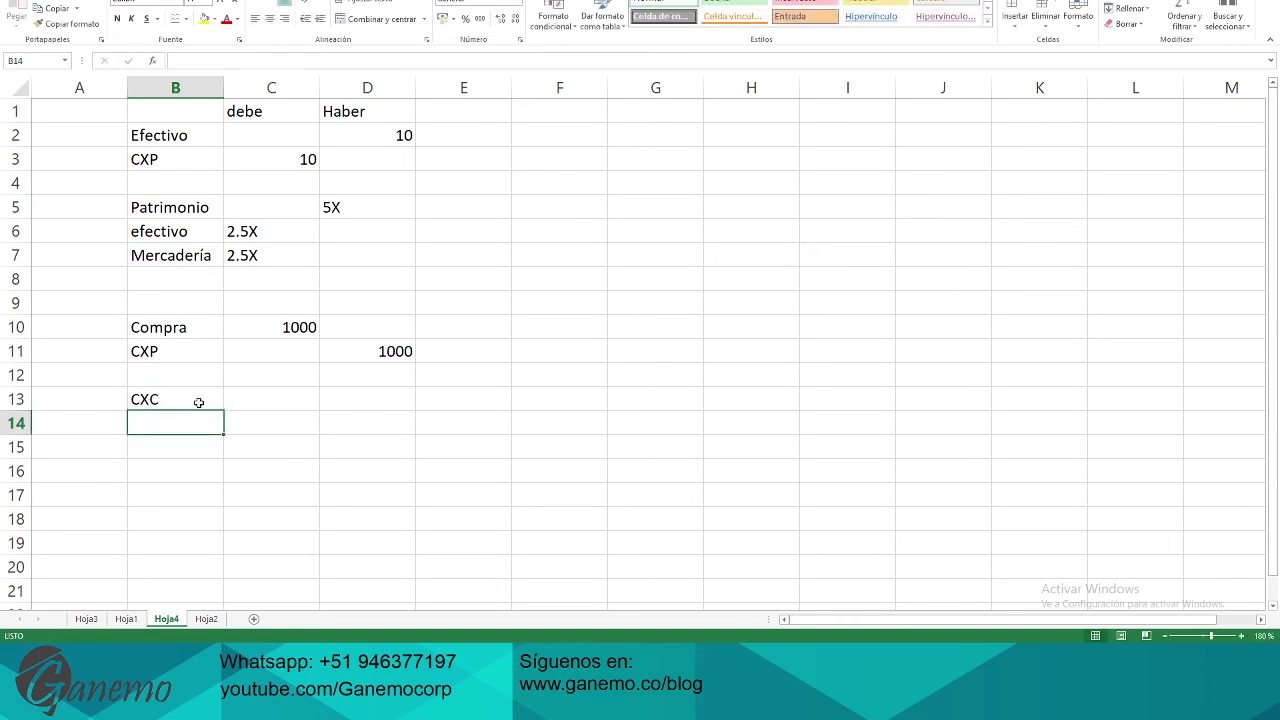
key("Up")
key("Right")
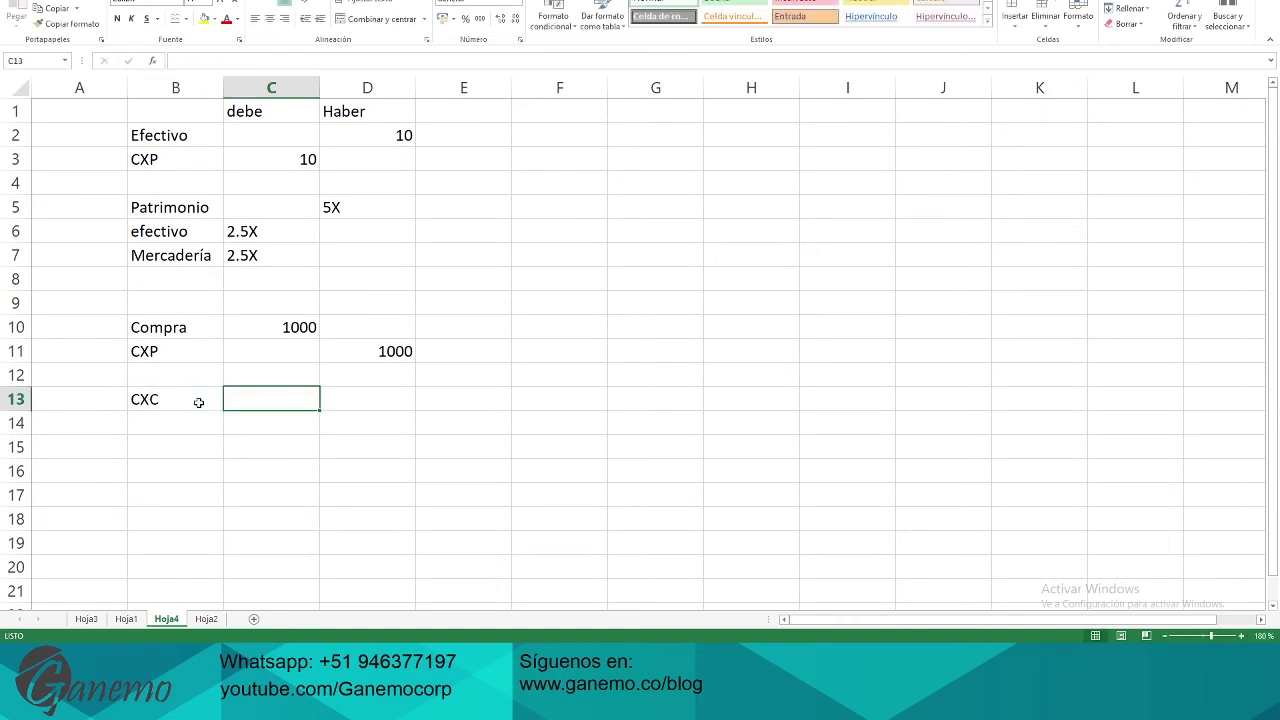
type("100000")
key("BackSpace")
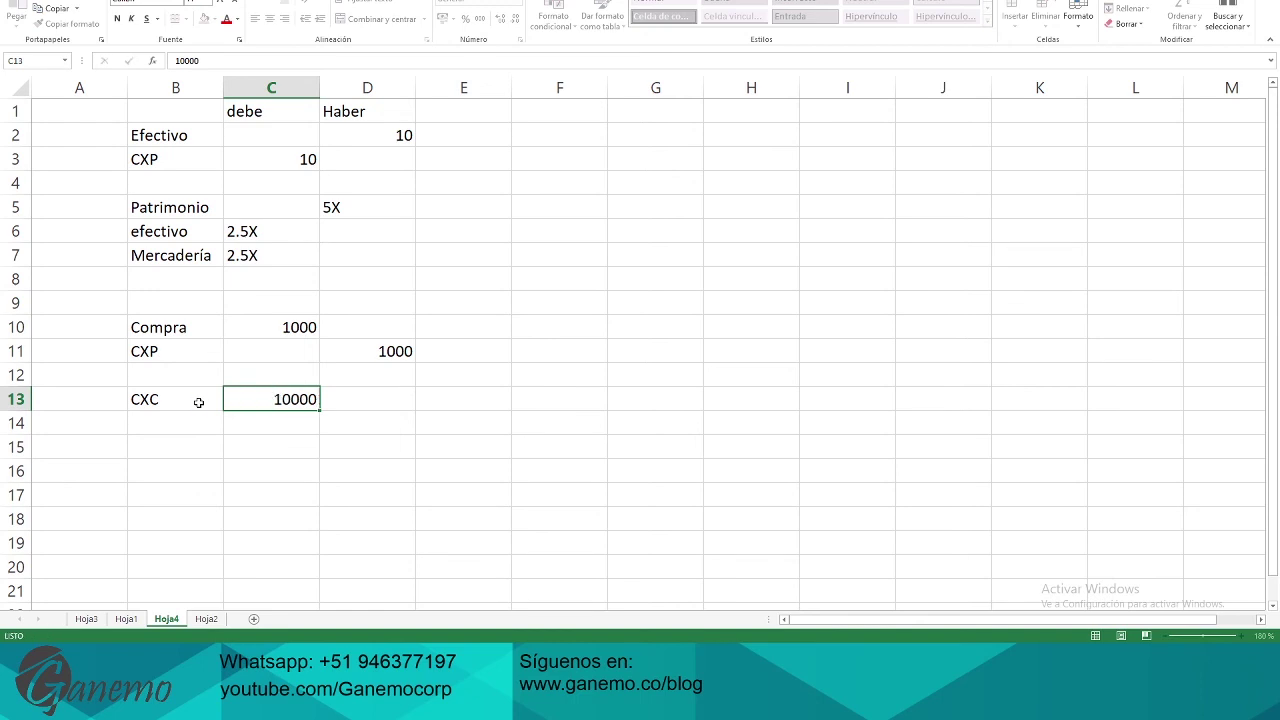
left_click_drag(199, 402, 257, 399)
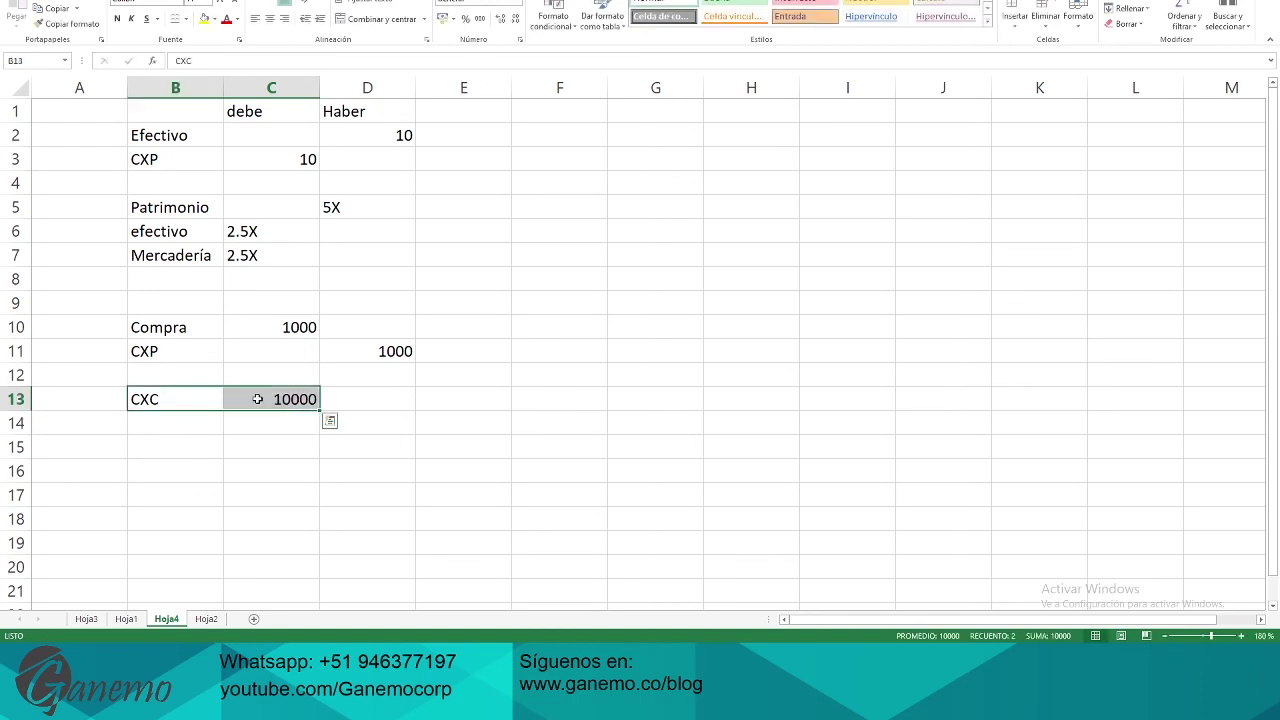
Add "Venta" in B14 with 10000 under Haber in D14
left_click(210, 424)
type("Venta")
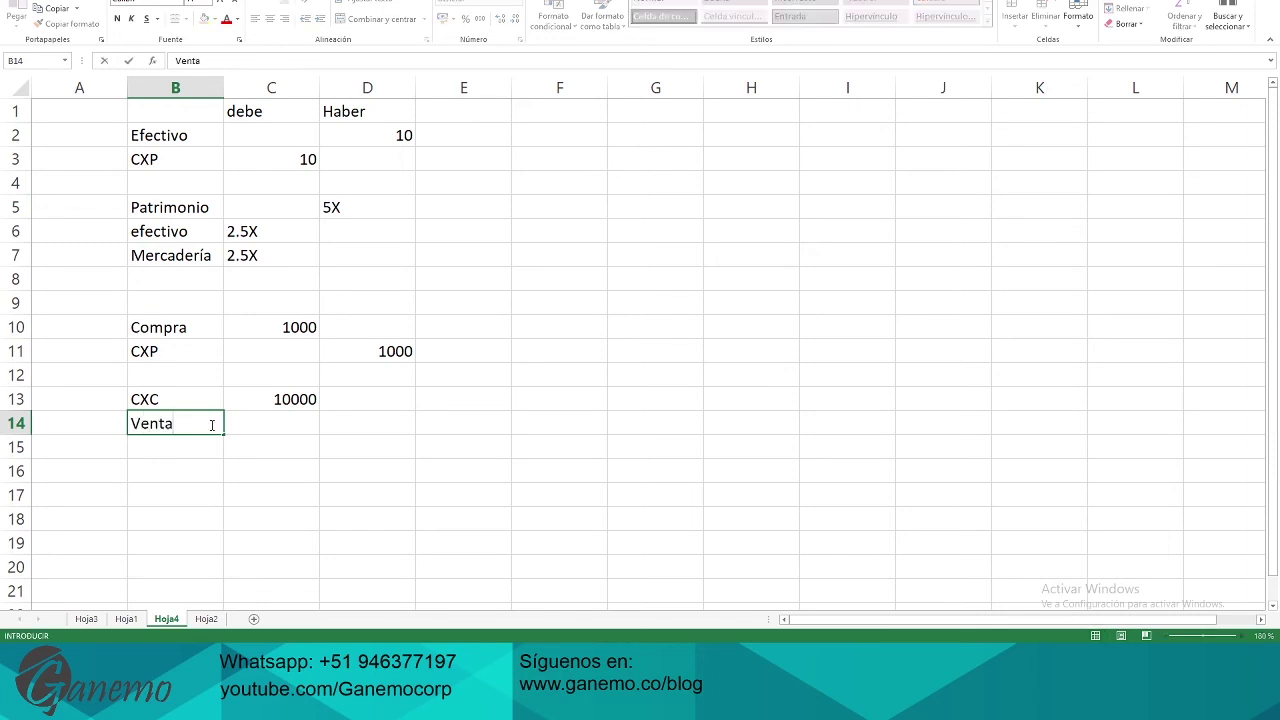
key("Return")
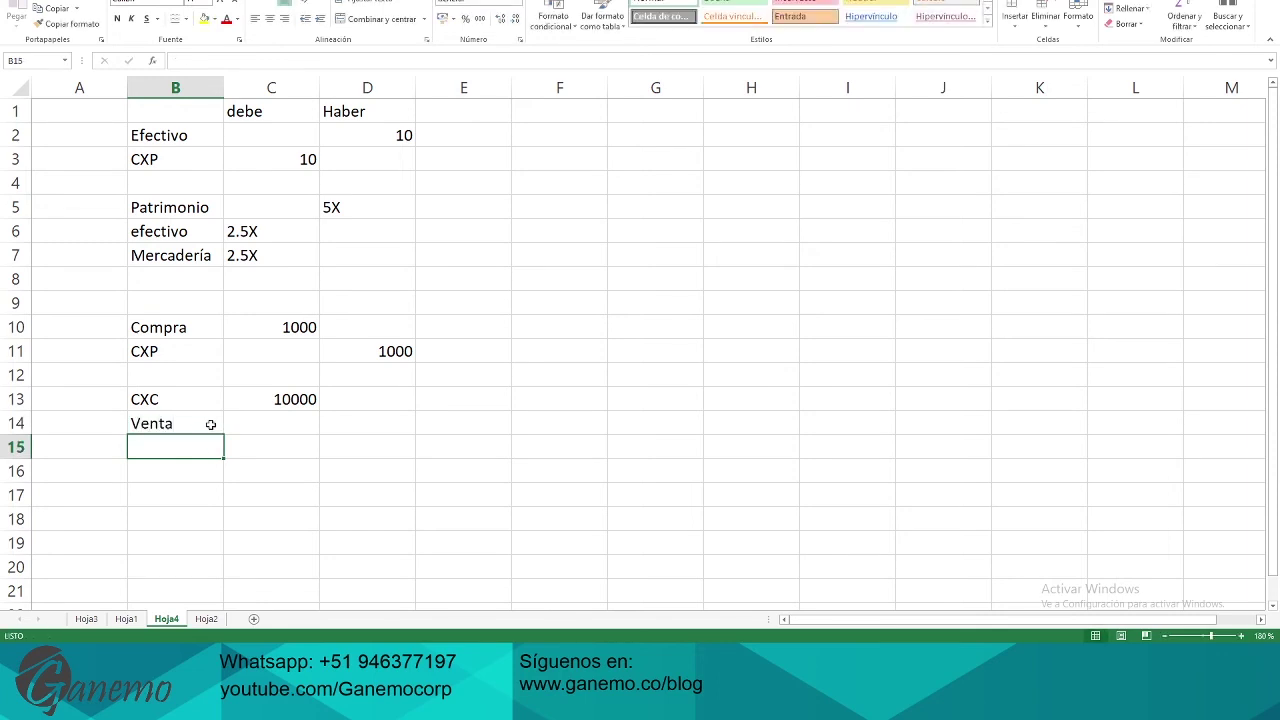
key("Up")
key("Right")
key("Right")
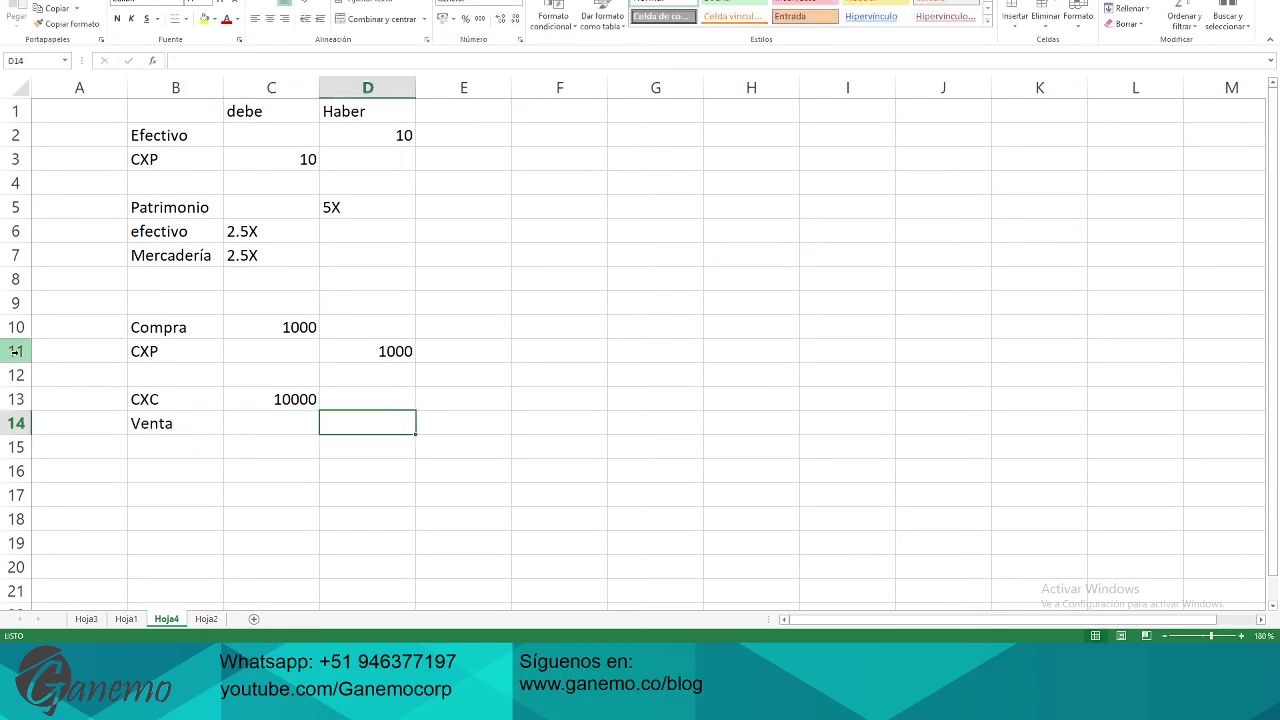
type("10000")
left_click(374, 427)
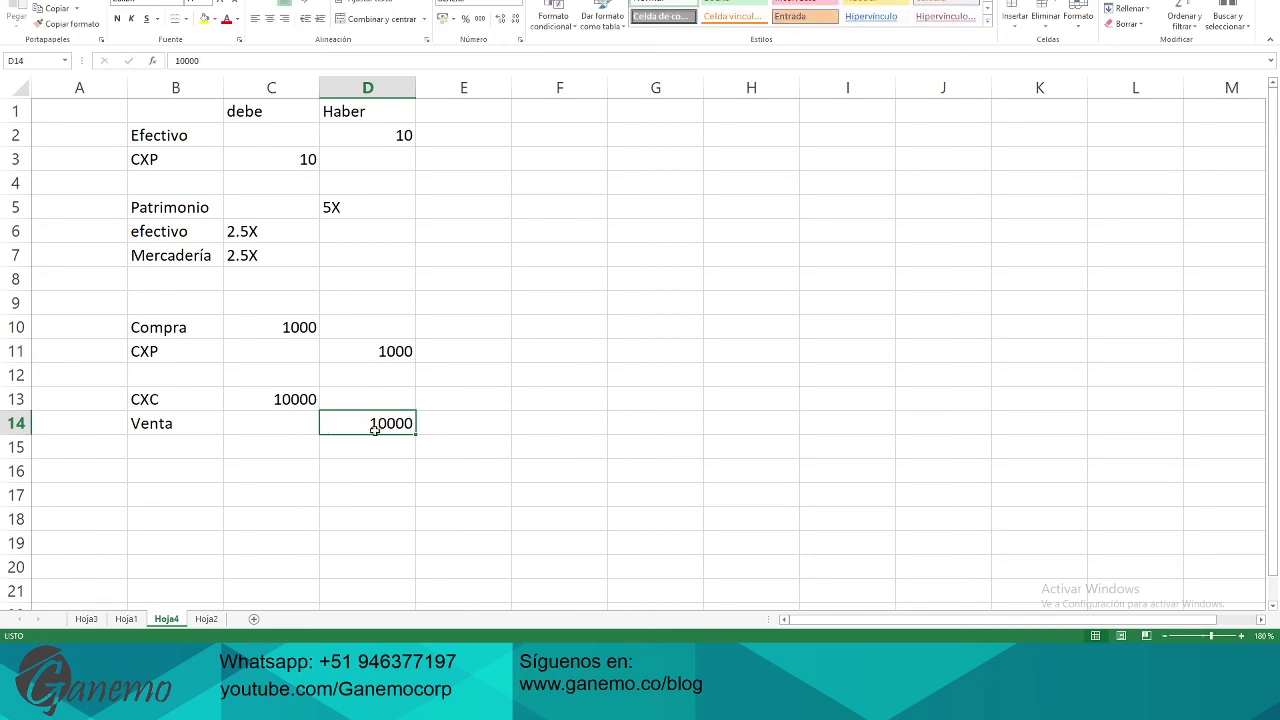
Compare the debe and Haber sides of the Compra line with those of the Venta line
left_click_drag(169, 326, 287, 327)
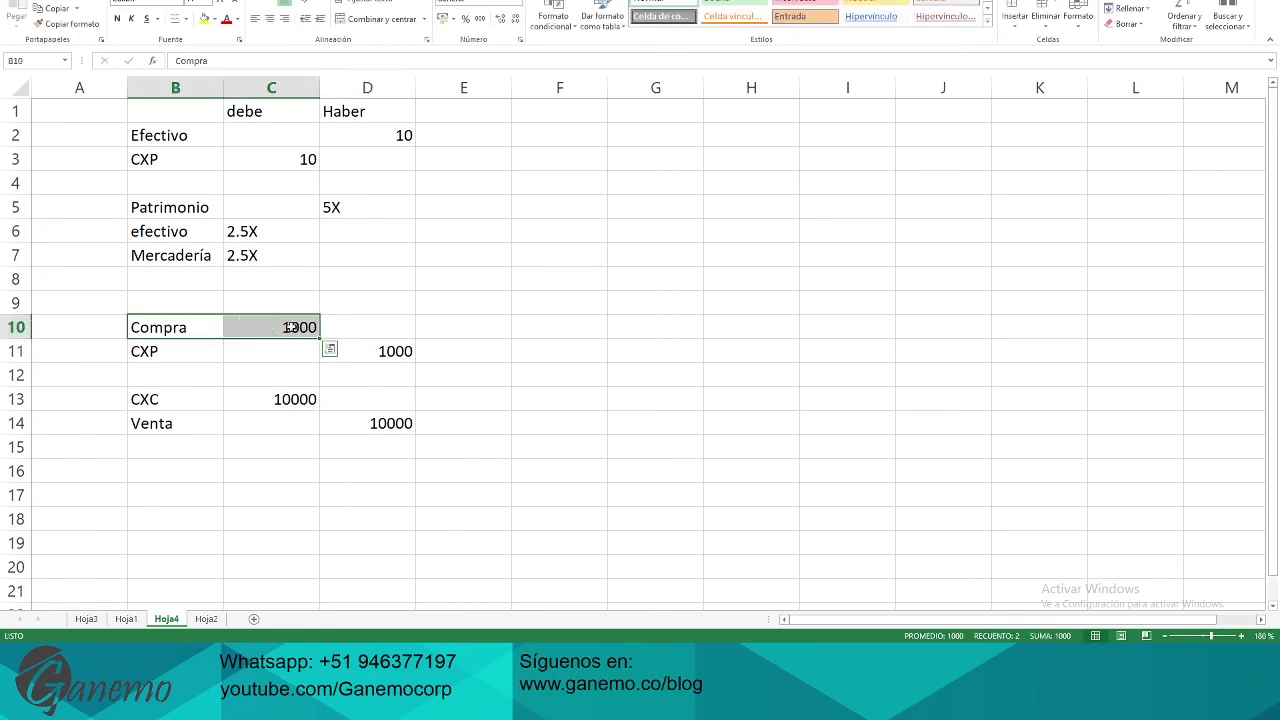
left_click(344, 327)
key("Down")
key("Down")
key("Down")
key("Down")
key("Left")
key("Left")
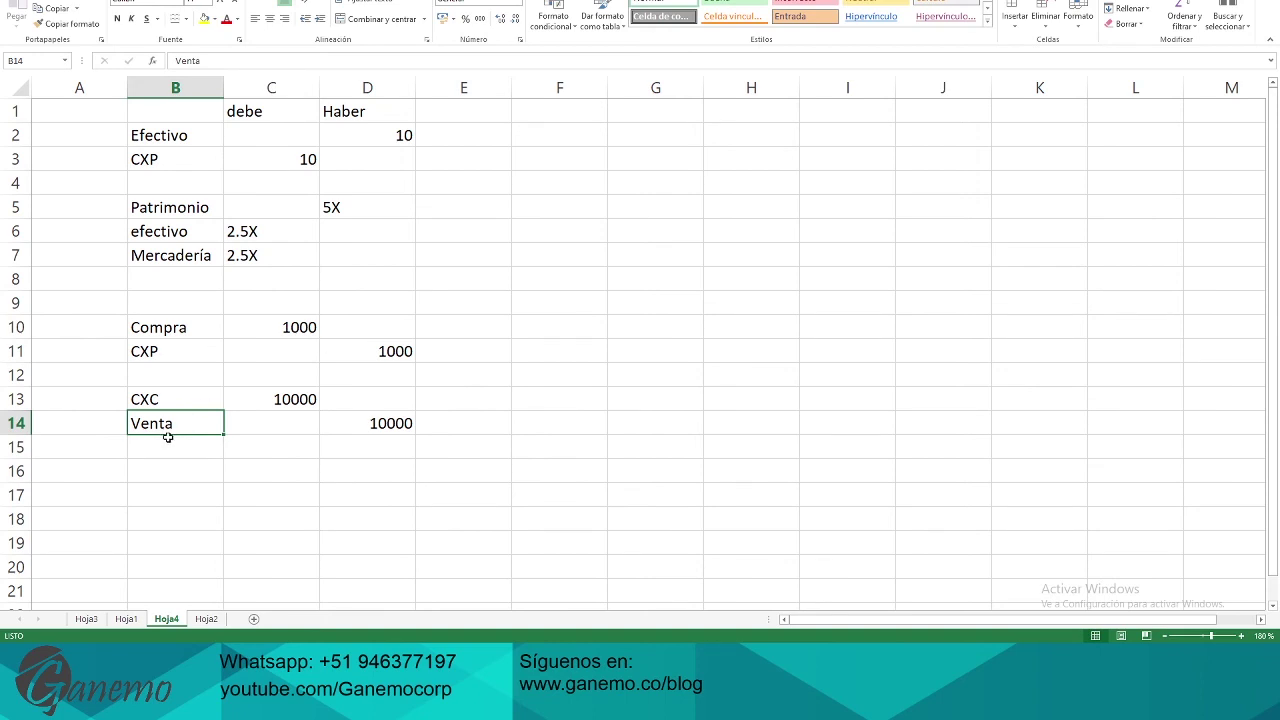
left_click(358, 429)
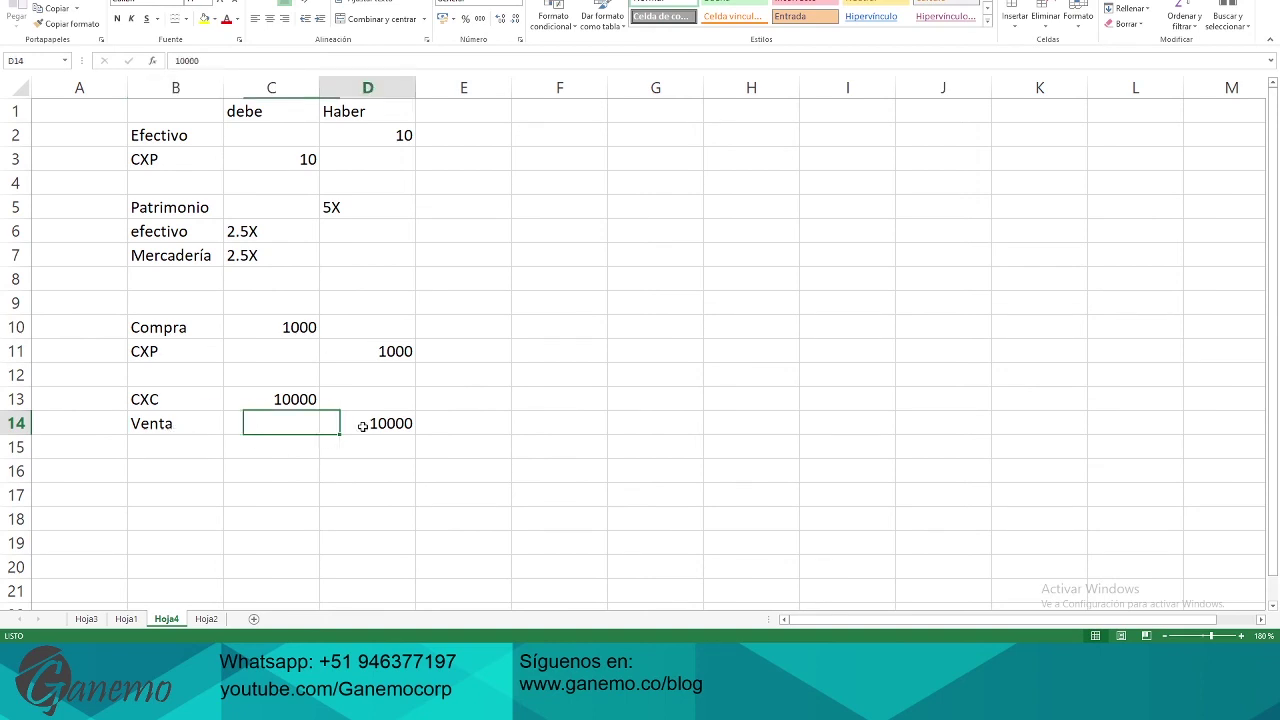
left_click(270, 425)
Review the whole CXC and Venta entry, checking the debe amount in C13 against the Haber amount in D14
key("Down")
key("Down")
key("Down")
key("Left")
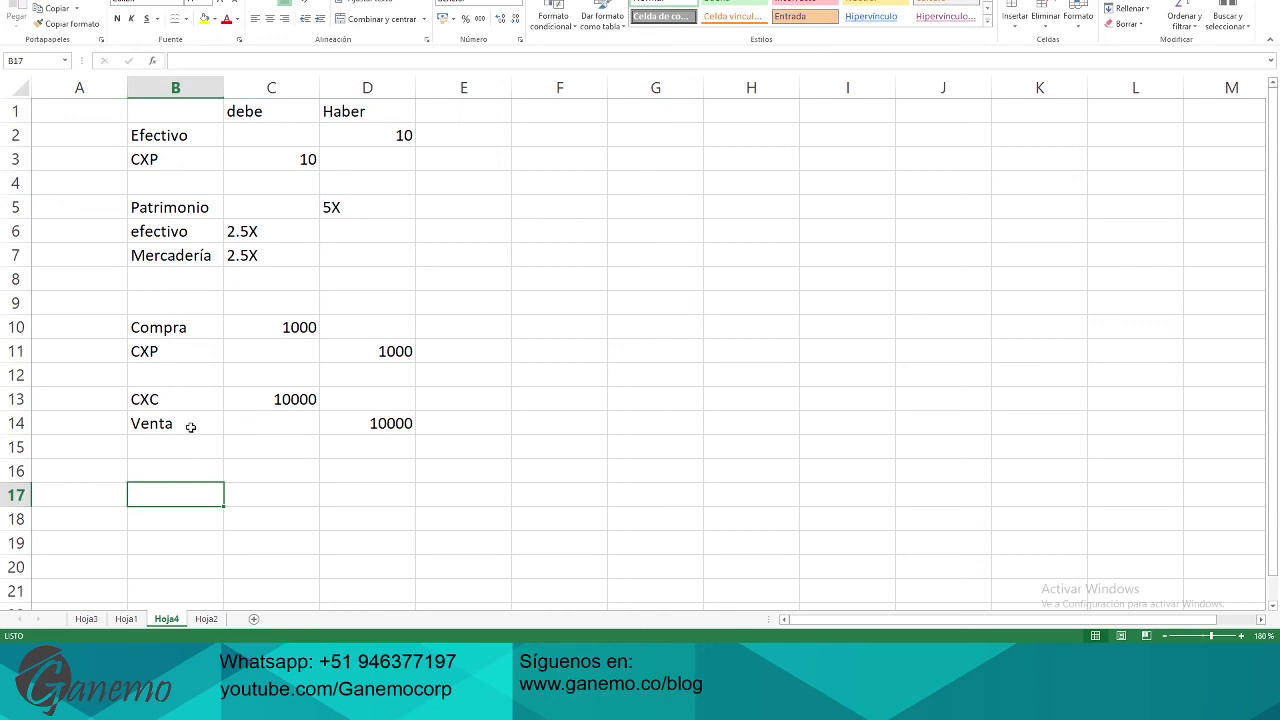
left_click(189, 428)
left_click(270, 402)
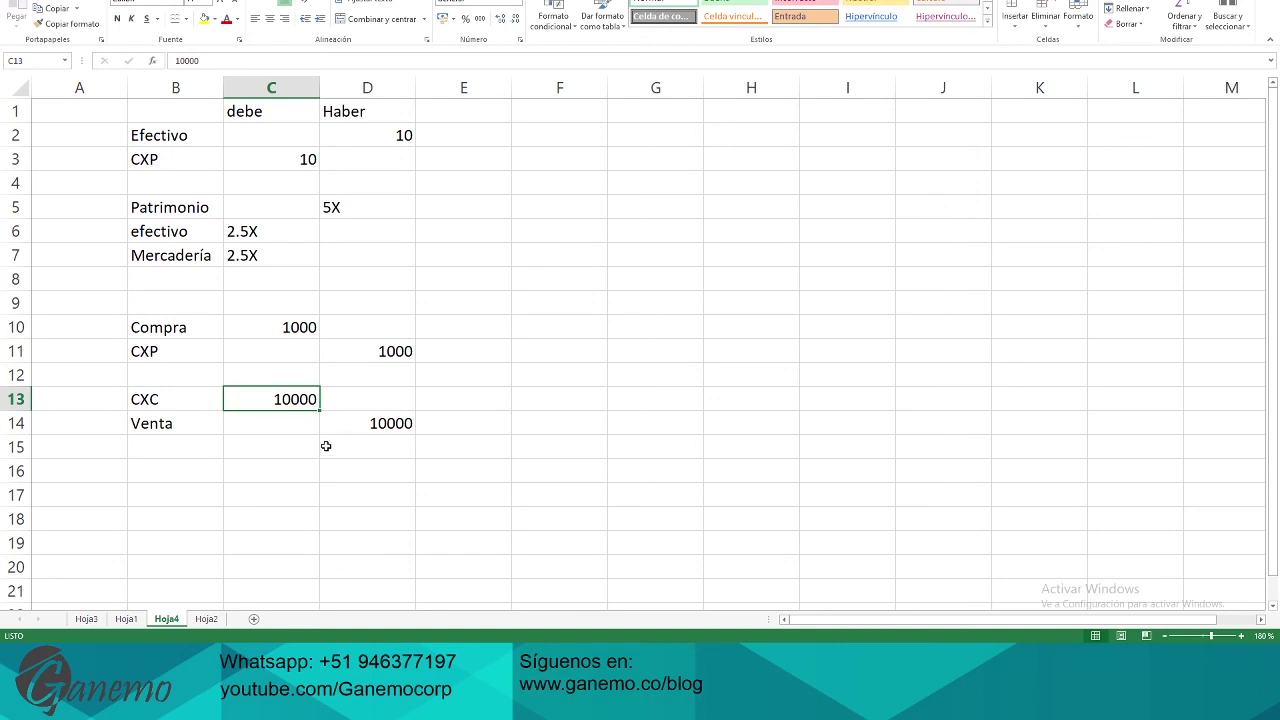
left_click_drag(139, 398, 379, 433)
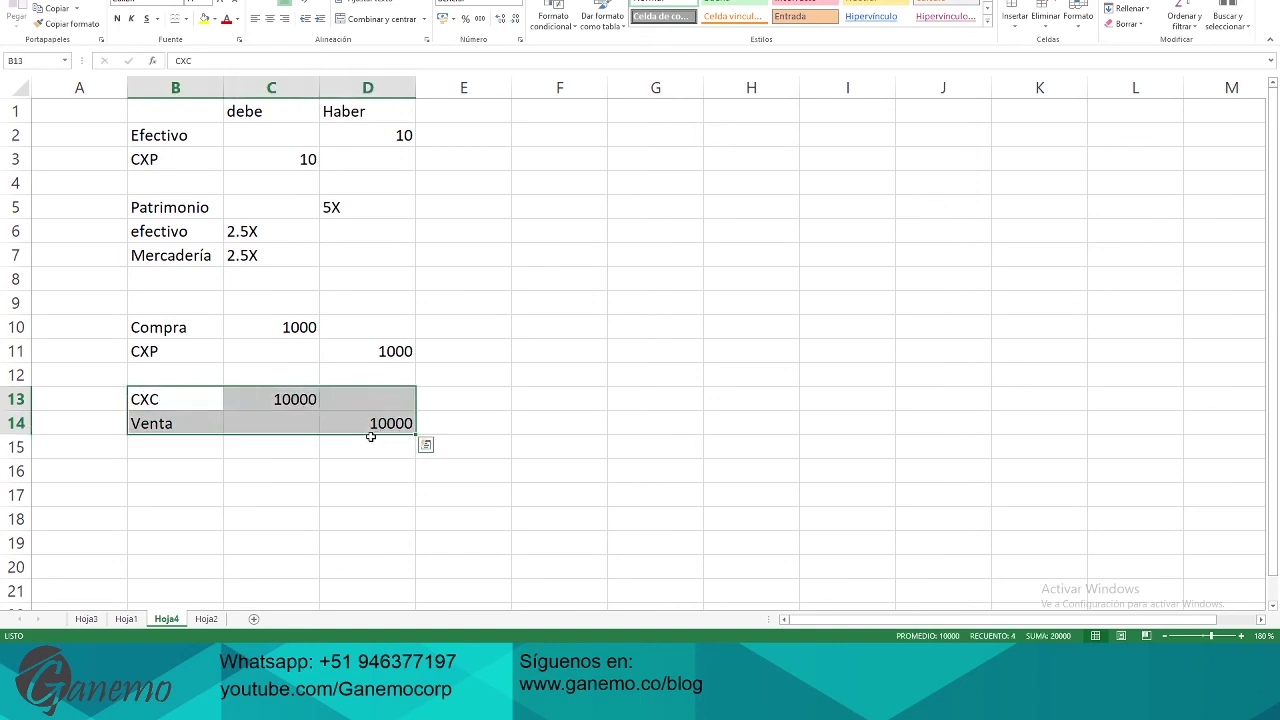
left_click(288, 400)
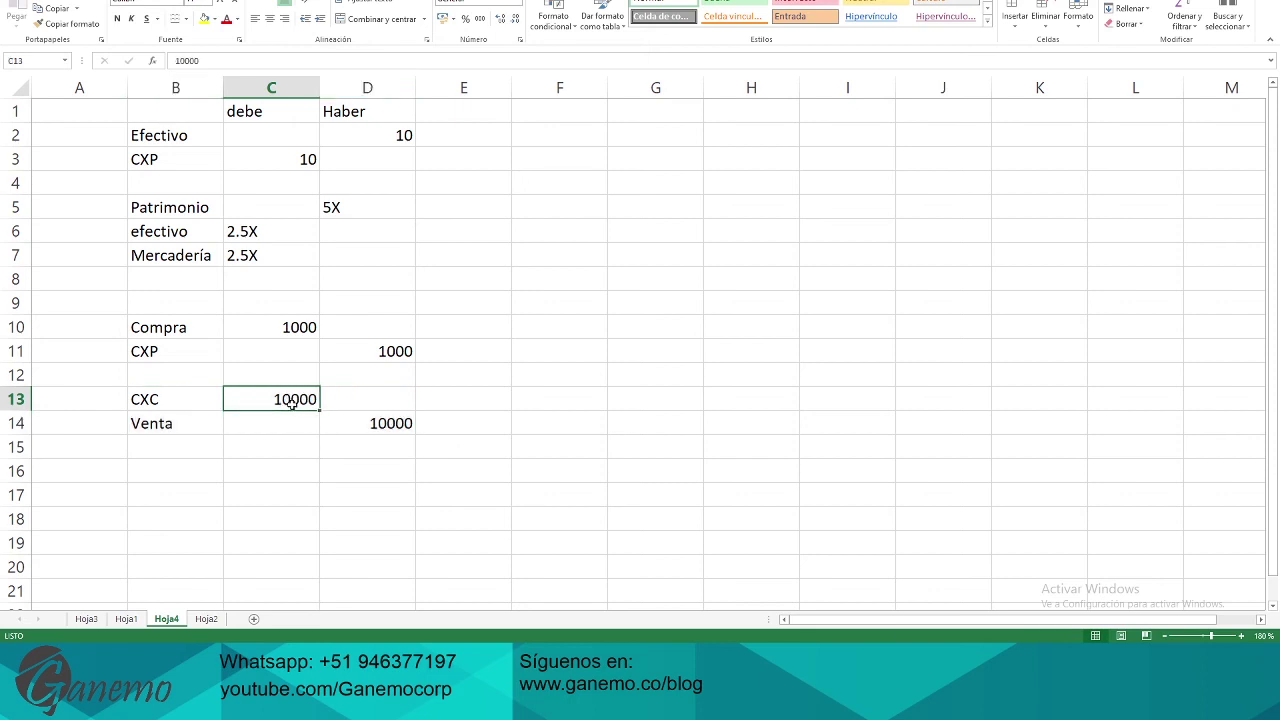
left_click(354, 422)
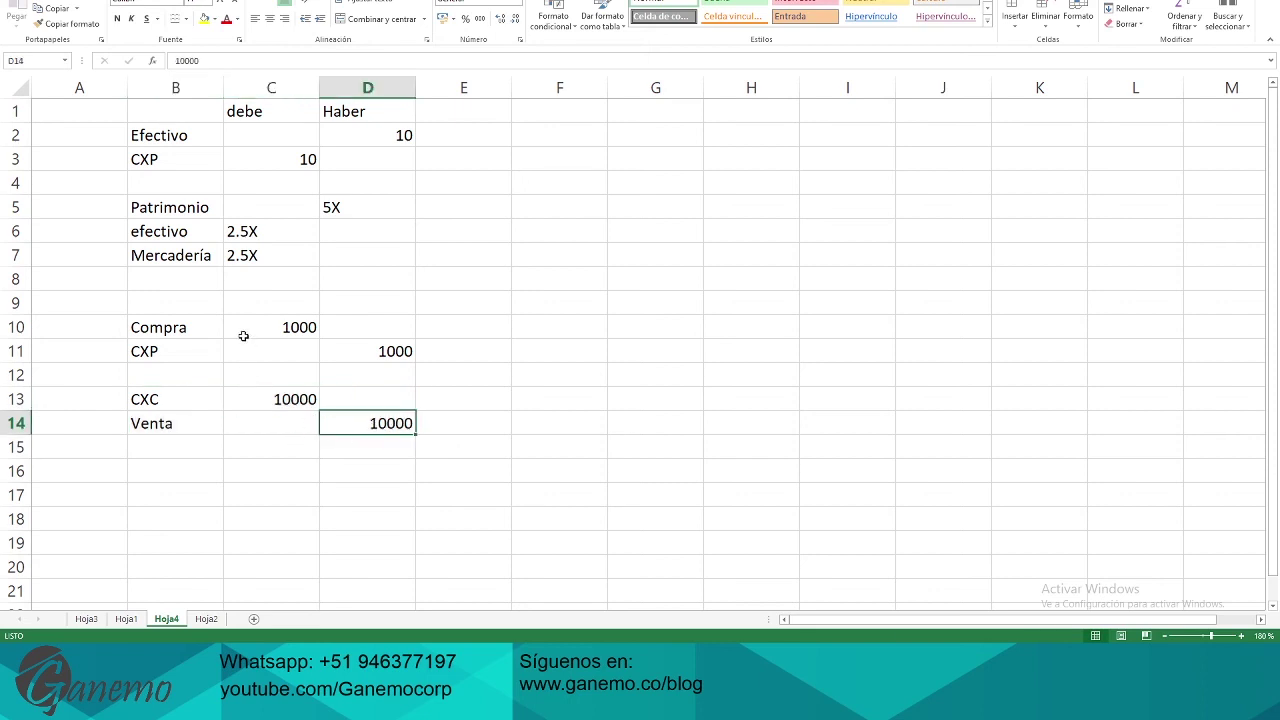
Review the purchase entry, comparing the Compra amount under debe in C10 with the CXP amount under Haber in D11
left_click_drag(205, 326, 260, 324)
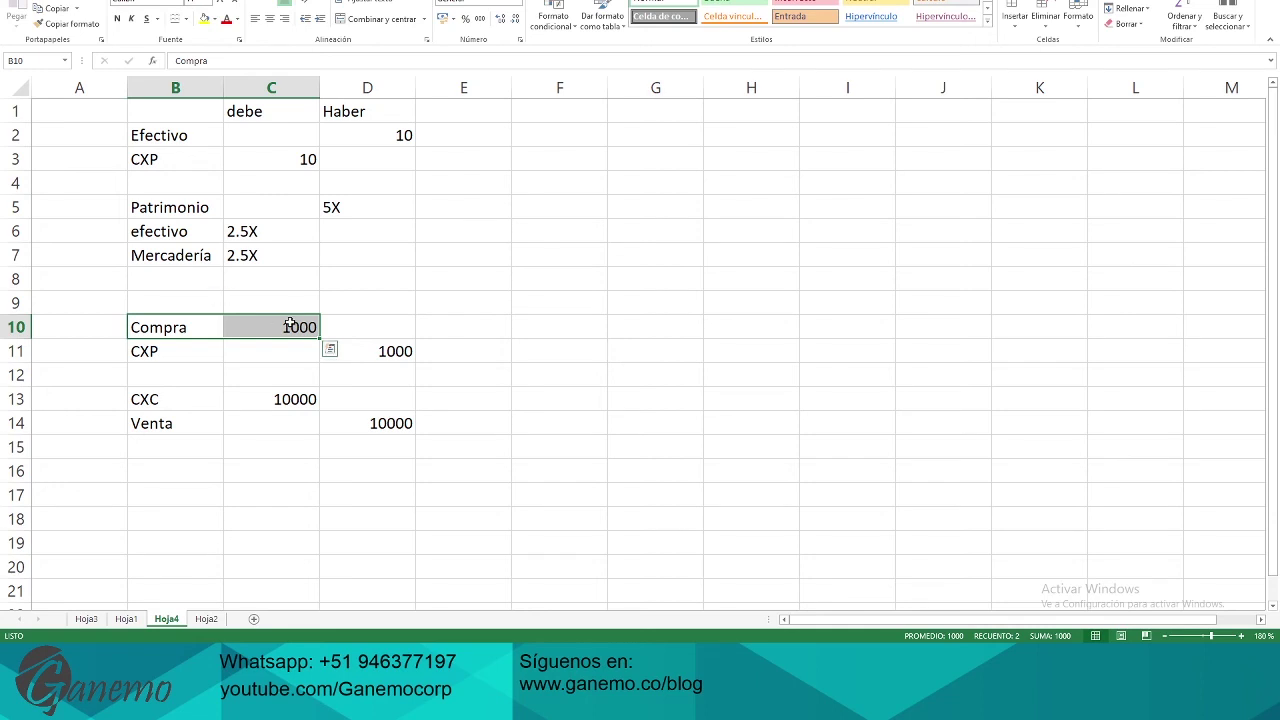
left_click(185, 356)
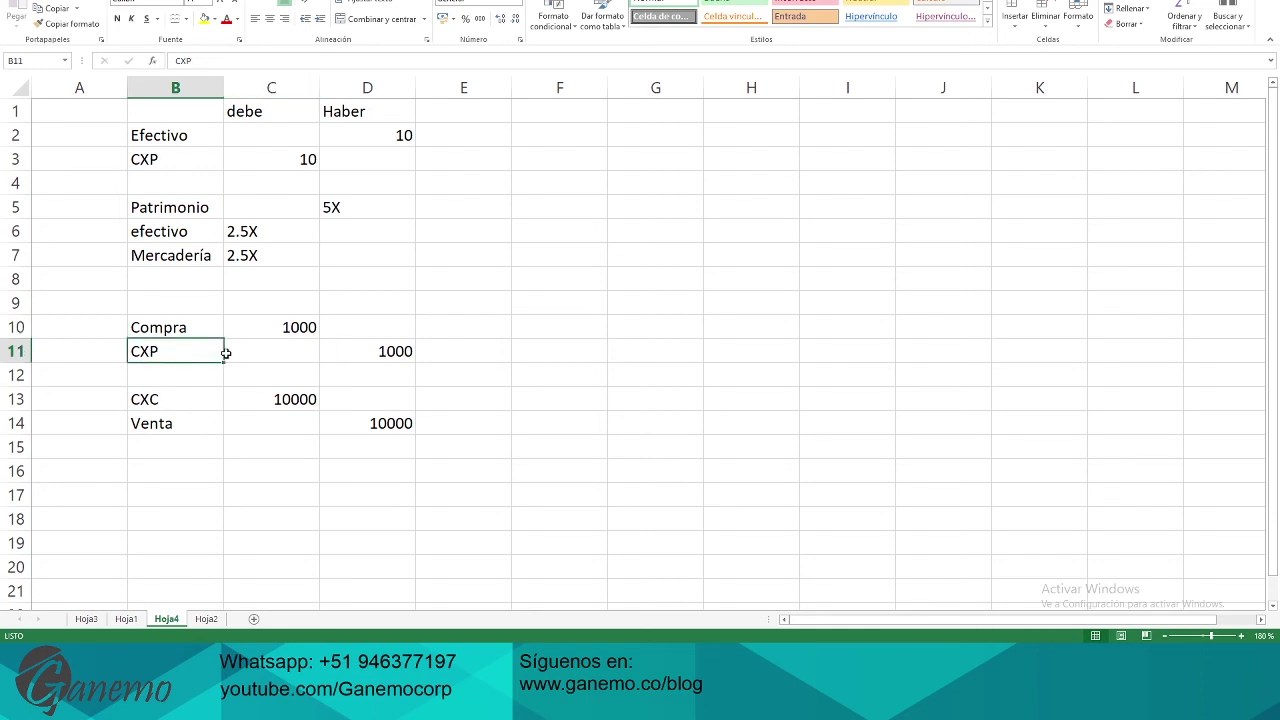
left_click(368, 353)
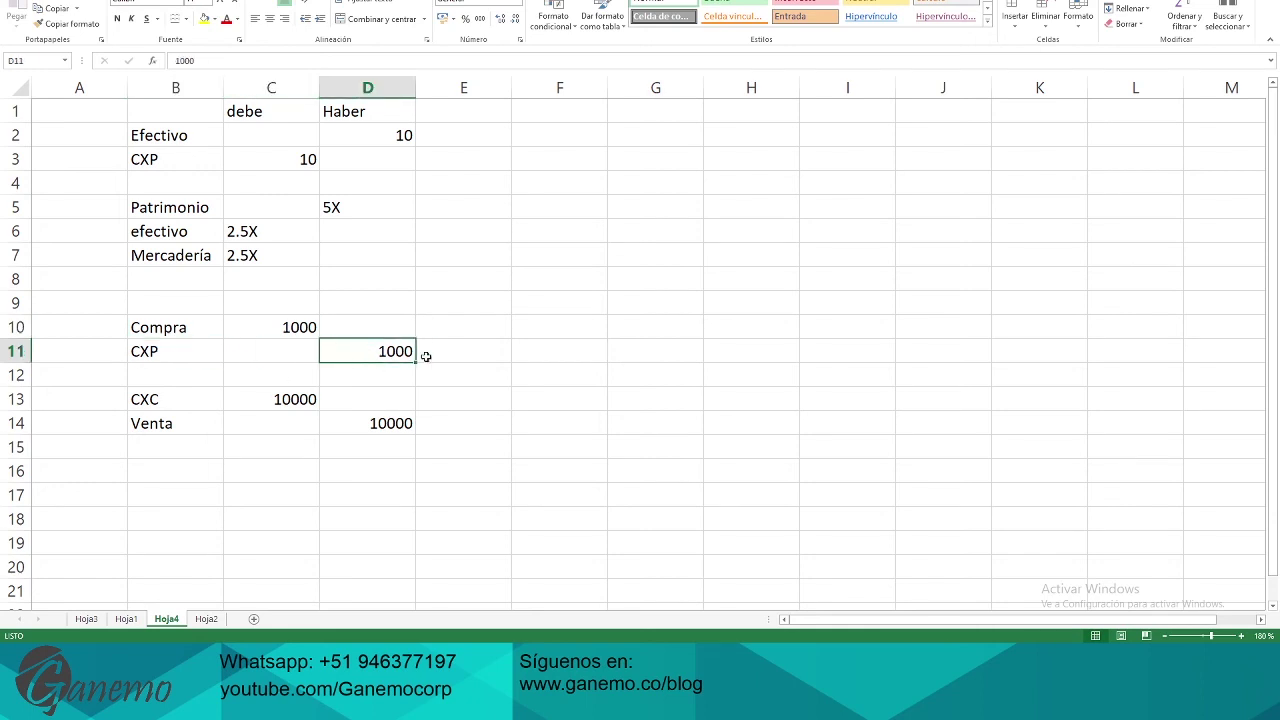
left_click(282, 331)
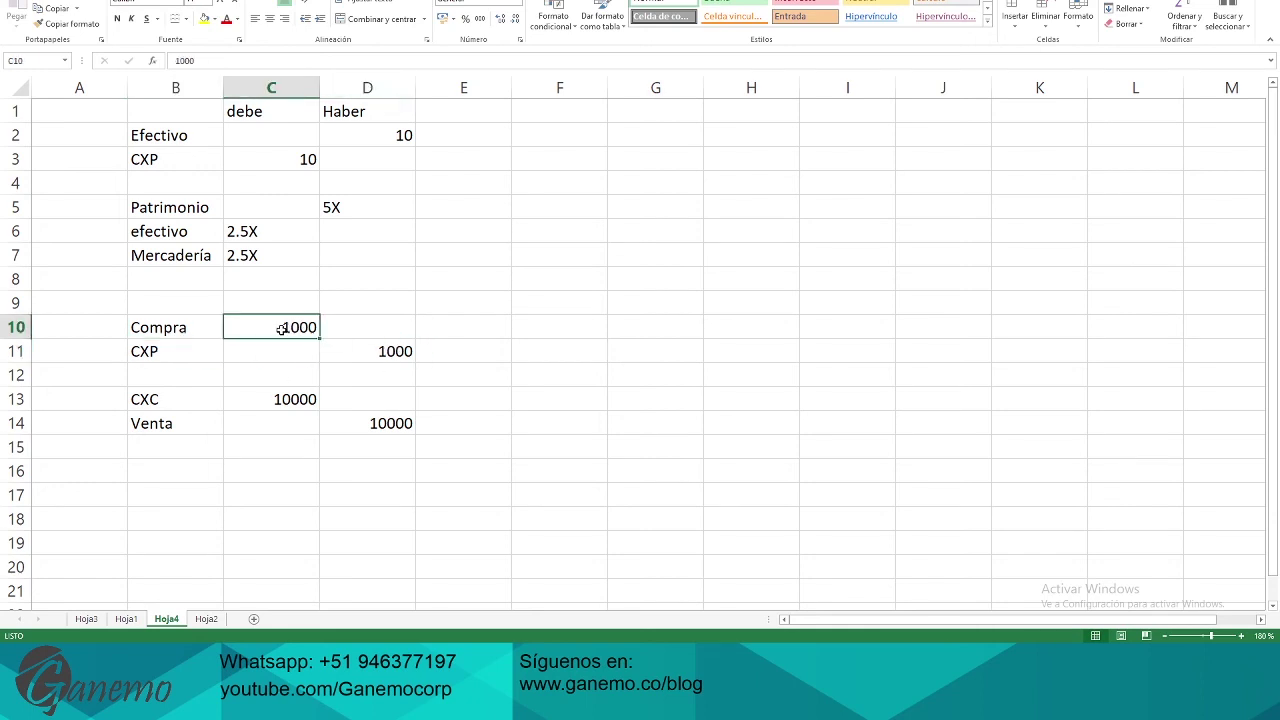
Examine the accounts used in the earlier sample entries: Efectivo and CXP in B2:B3, and efectivo in B6
left_click(193, 139)
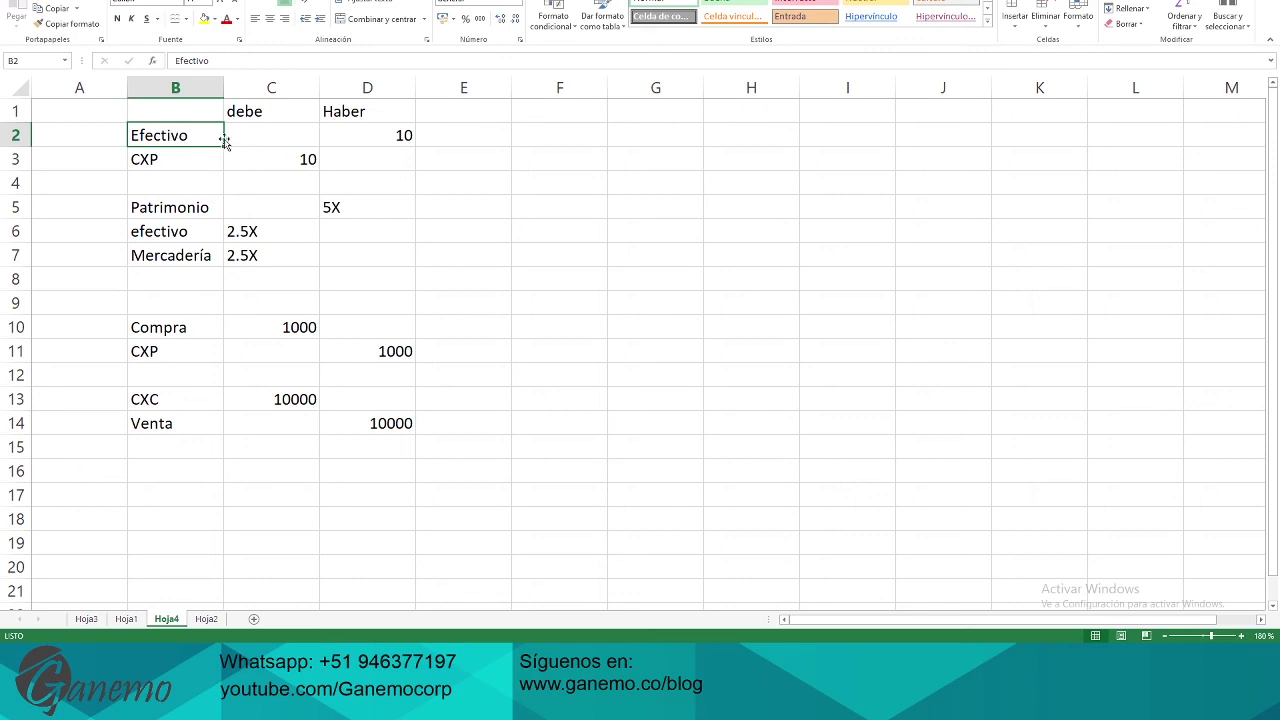
left_click(192, 162)
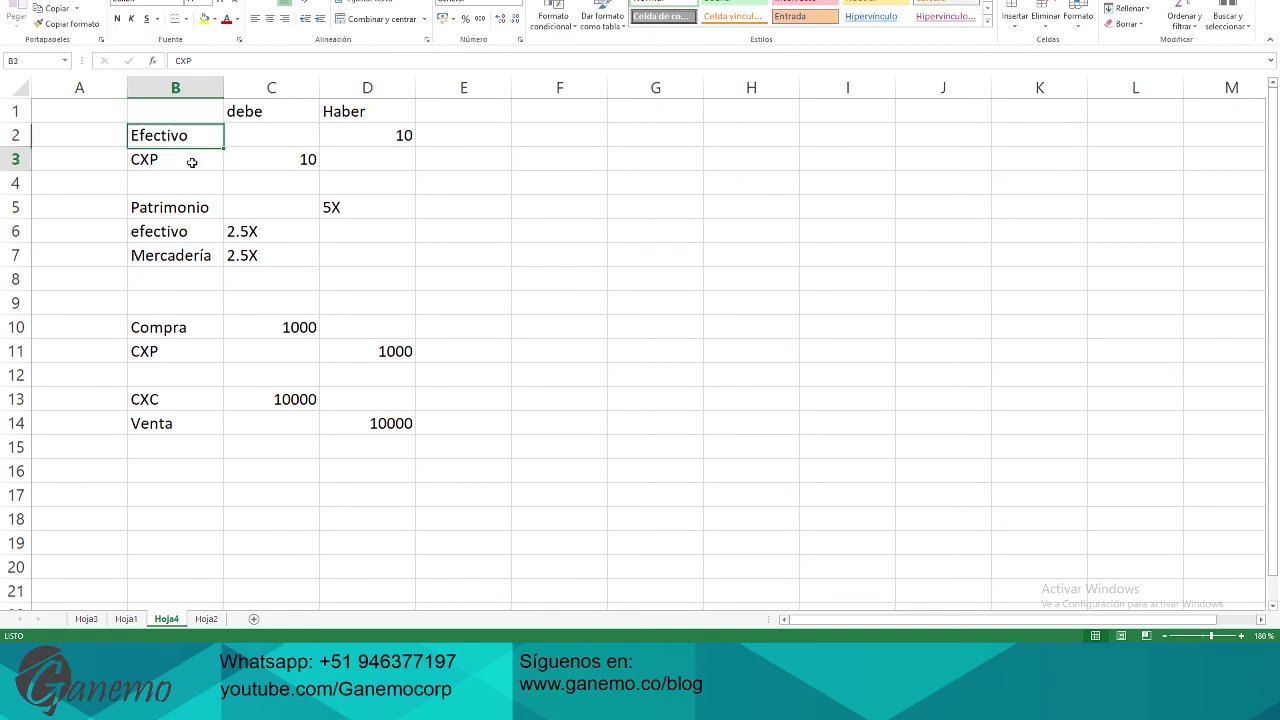
left_click(172, 232)
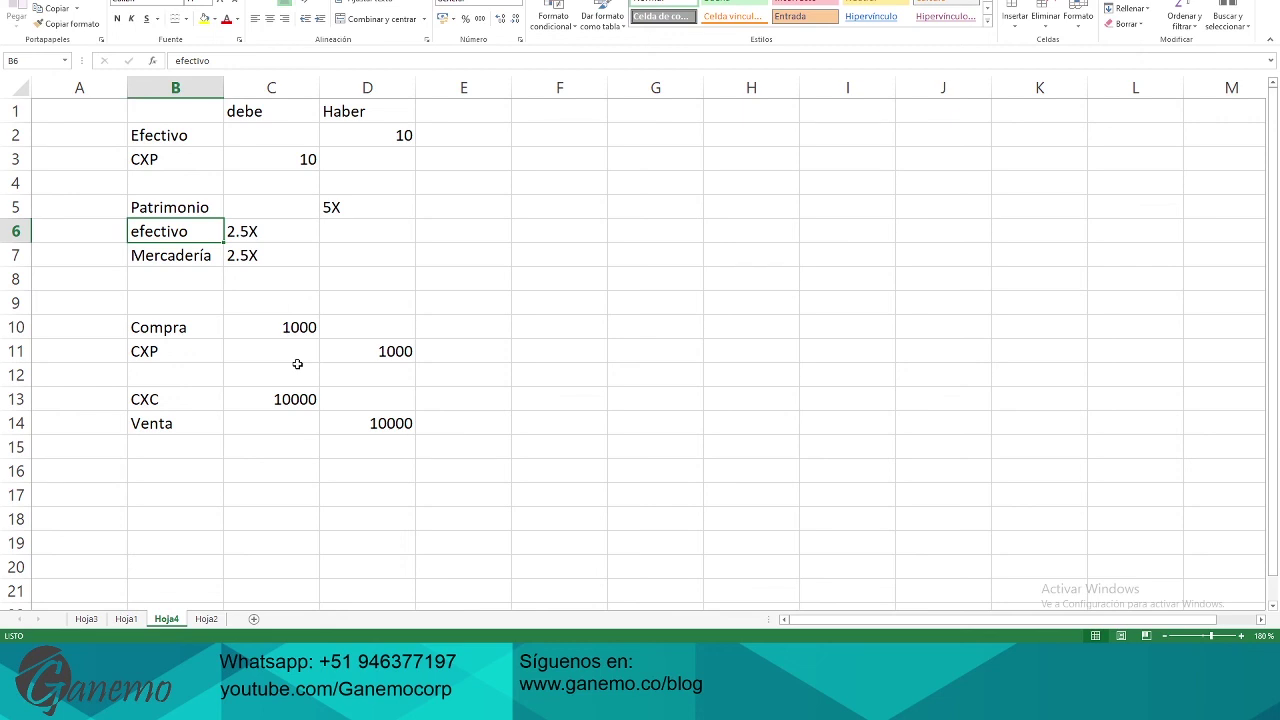
Review the Dinámica Contable table on Hoja1 account by account, from Gasto to Patrimonio, including the Debe and Haber signs
left_click(126, 619)
left_click_drag(437, 106, 624, 222)
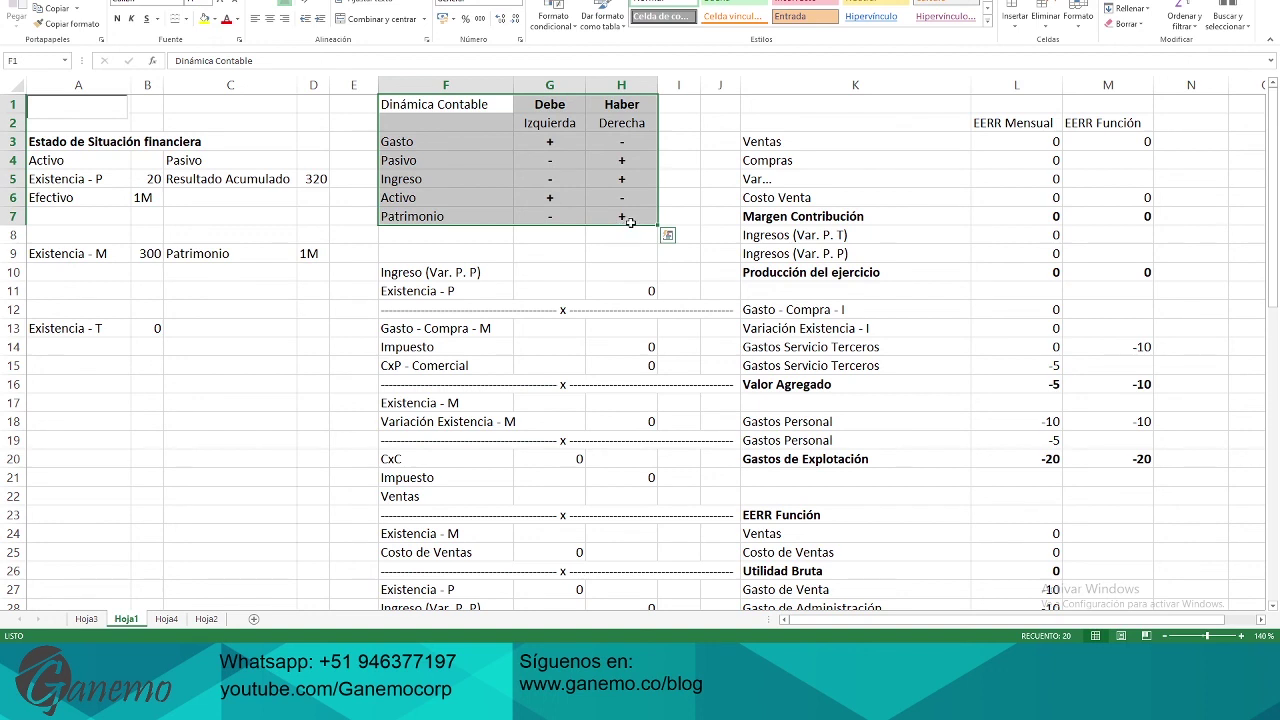
left_click(454, 147)
left_click(458, 160)
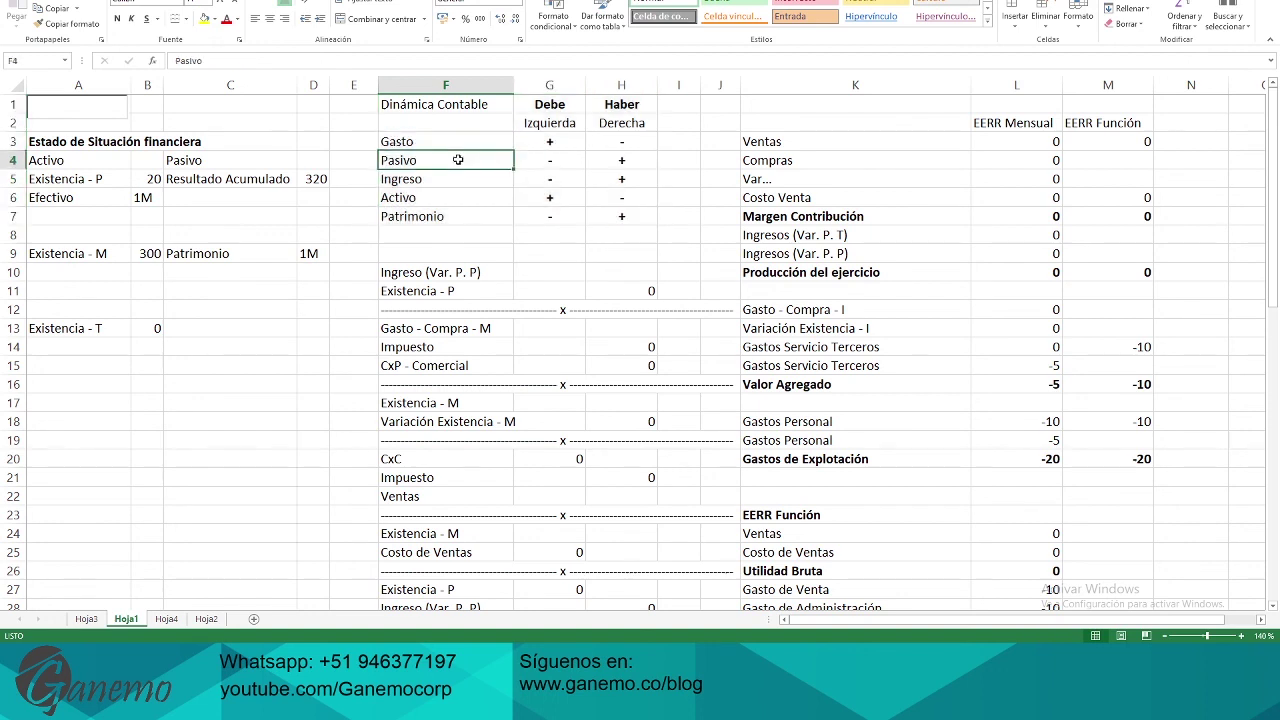
left_click(462, 178)
left_click(463, 198)
left_click(464, 219)
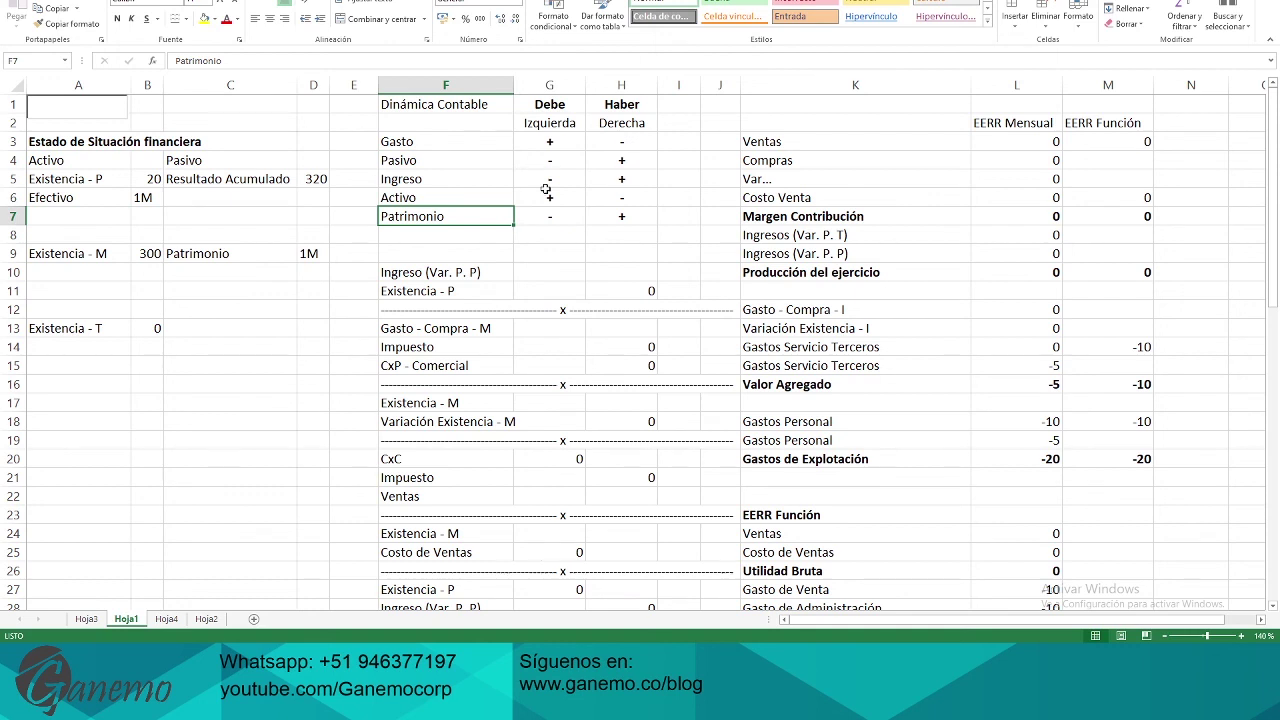
left_click_drag(476, 139, 631, 216)
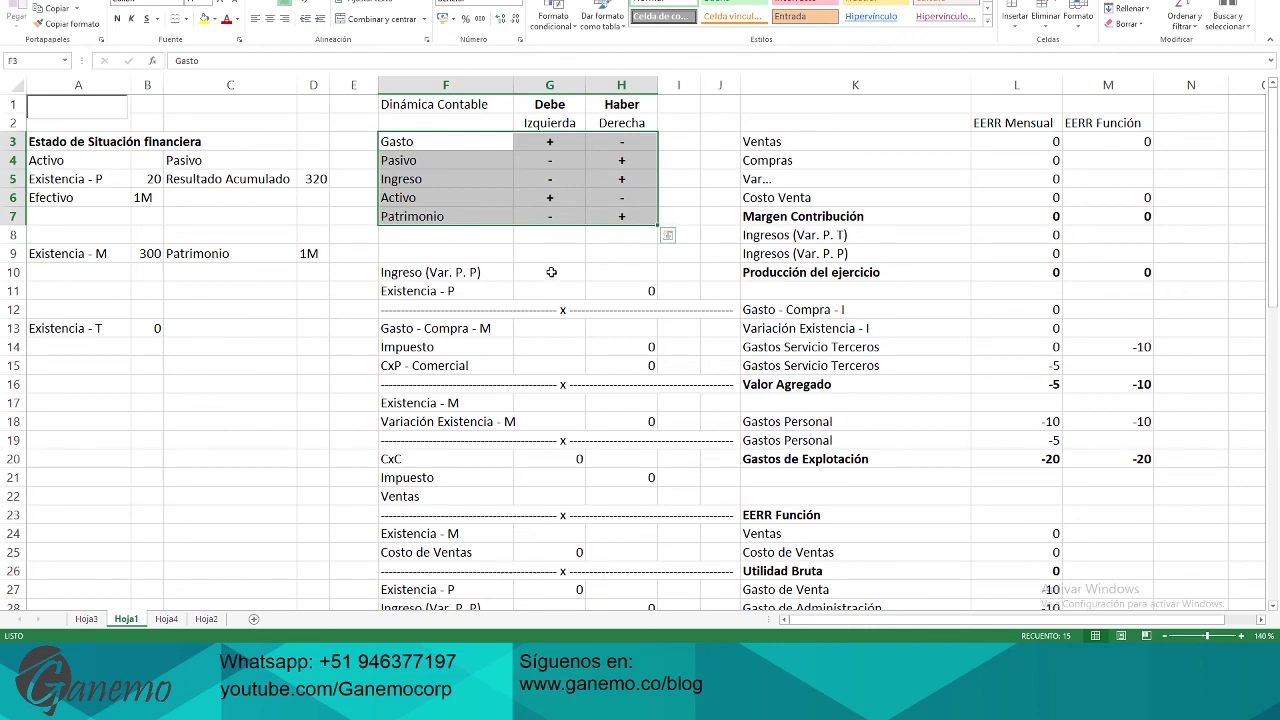